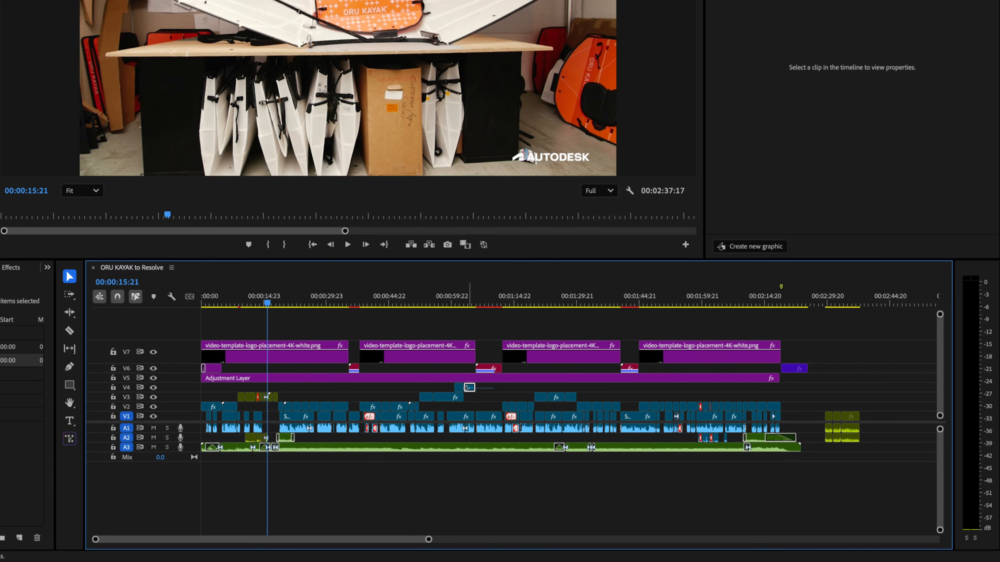
# Move the clip on track V4 down to V3 and then all V3 clips down to track V2.
pyautogui.click(583, 428)
pyautogui.hotkey('alt', 'Down')
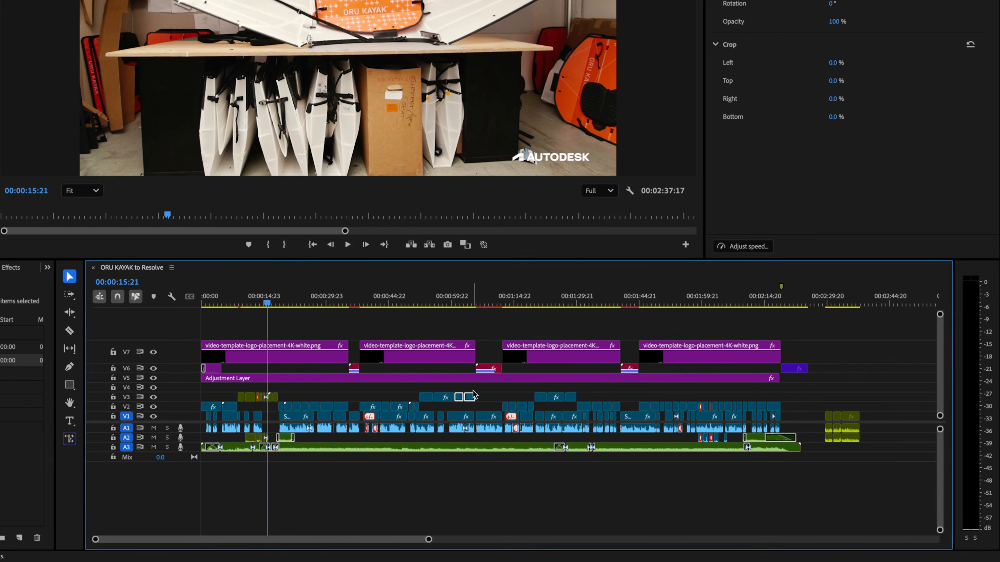
pyautogui.moveTo(591, 390); pyautogui.dragTo(231, 396)
pyautogui.hotkey('alt', 'Down')
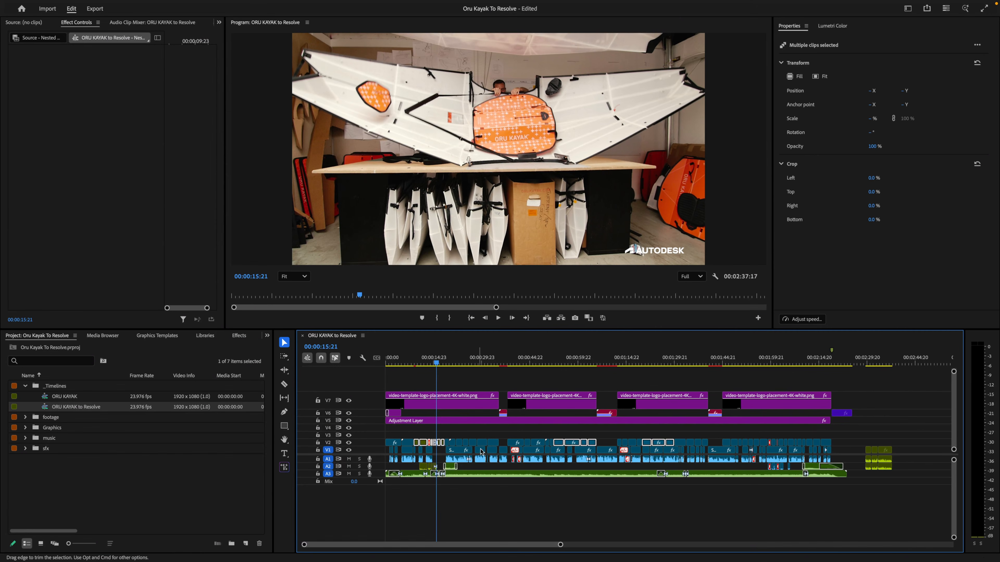
# Review the sequence at the opening title, lower-third, logo and end-card sections, and play the multicam test clips at the end.
pyautogui.click(500, 359)
pyautogui.click(487, 360)
pyautogui.click(479, 363)
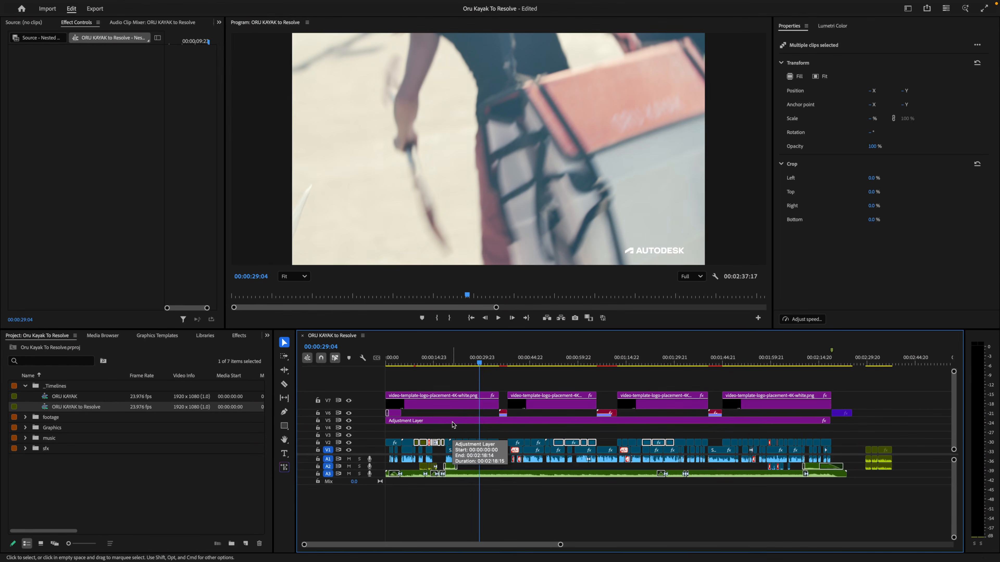
pyautogui.click(391, 363)
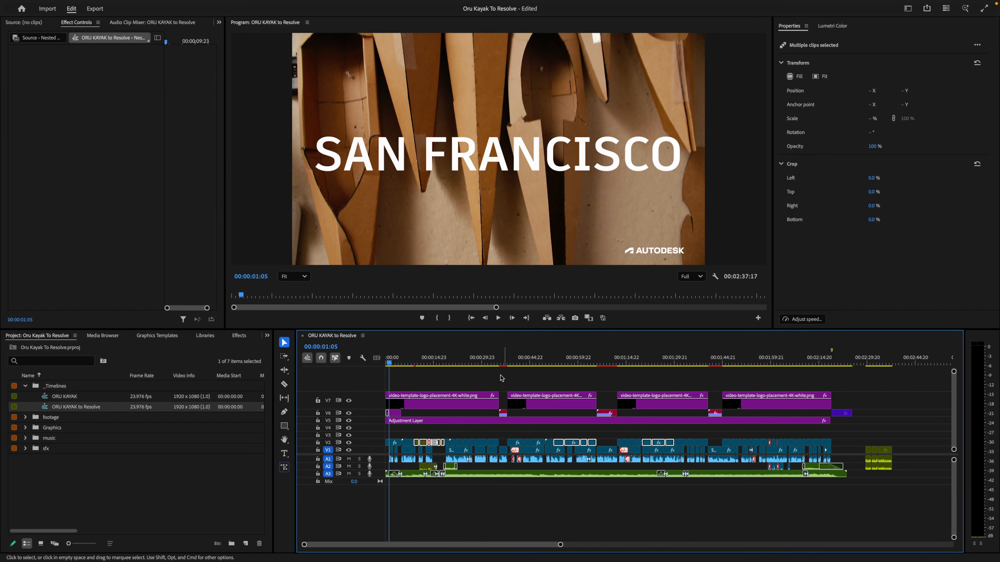
pyautogui.click(500, 363)
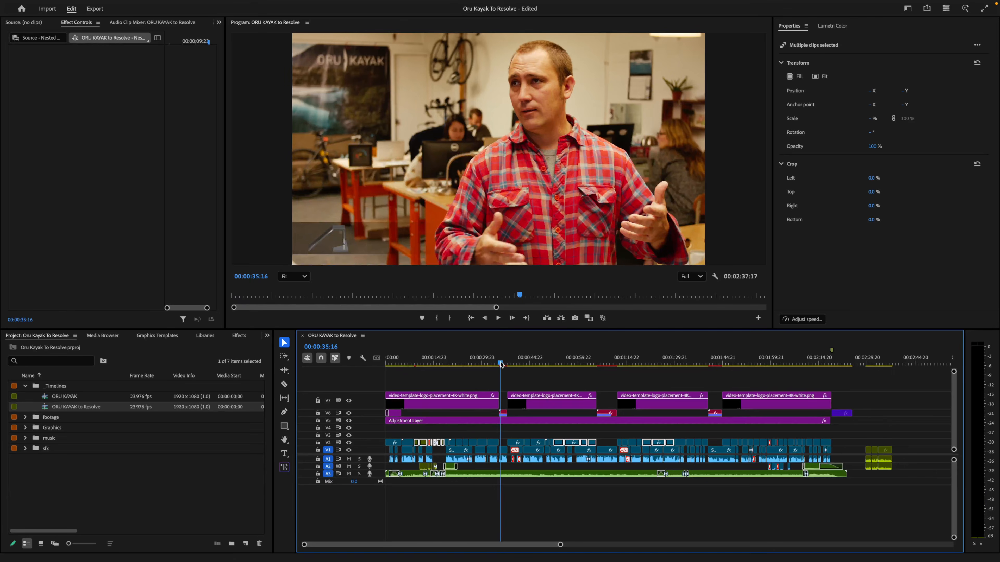
pyautogui.click(842, 362)
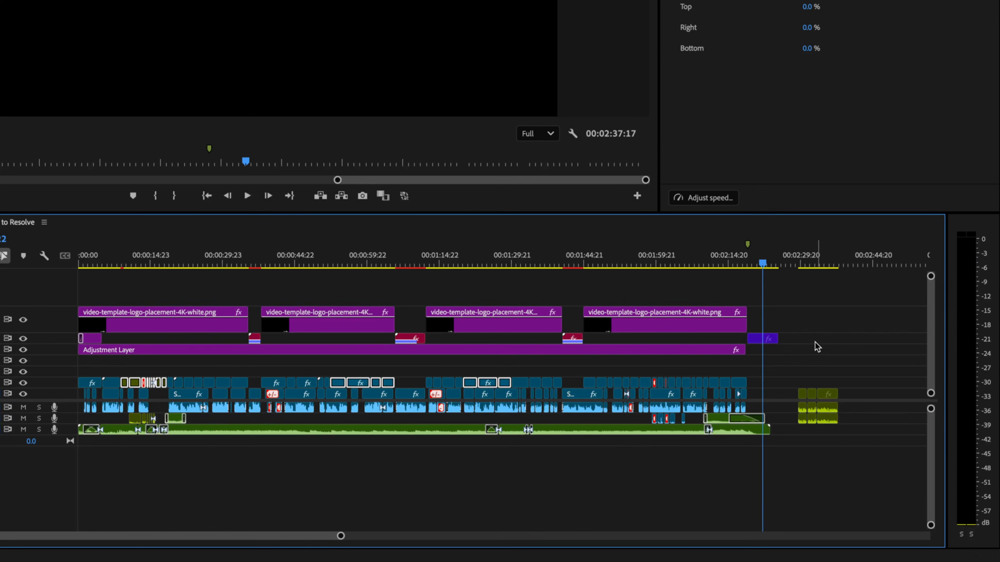
pyautogui.click(801, 264)
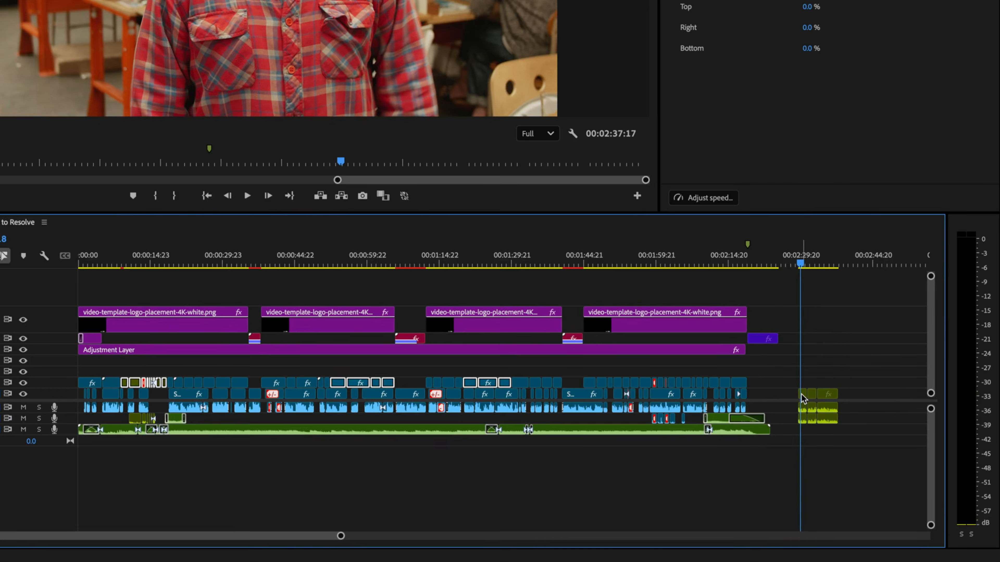
pyautogui.press('space')
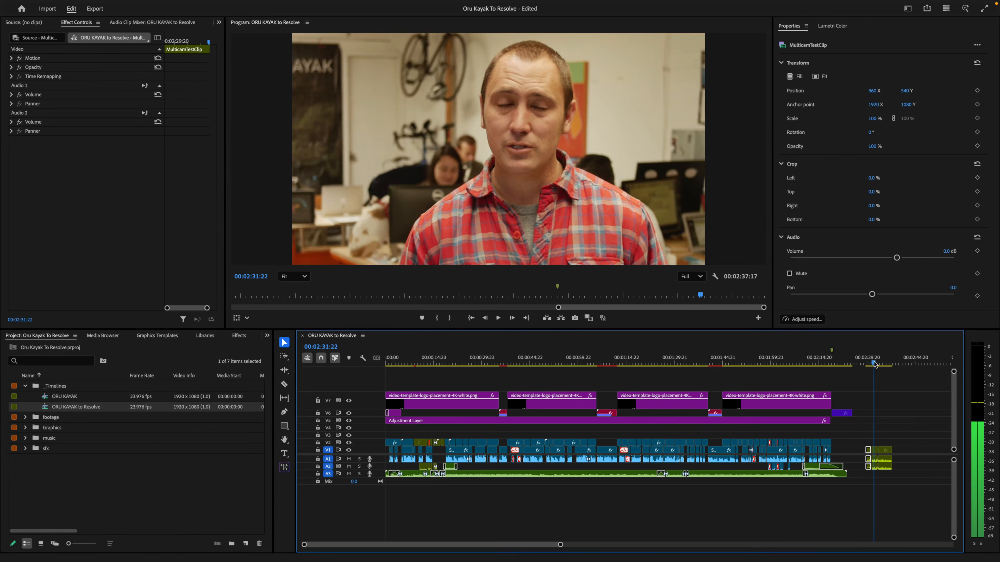
# Render and replace the CCO lower third on V6 as a QuickTime Apple ProRes 4444 file with handles, saved in the Graphics folder.
pyautogui.click(507, 363)
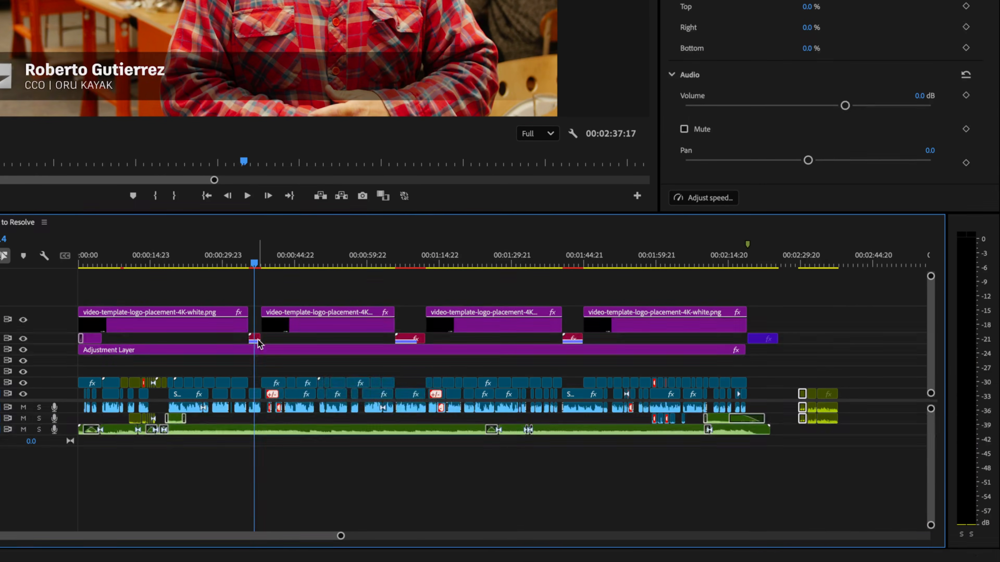
pyautogui.press('=')
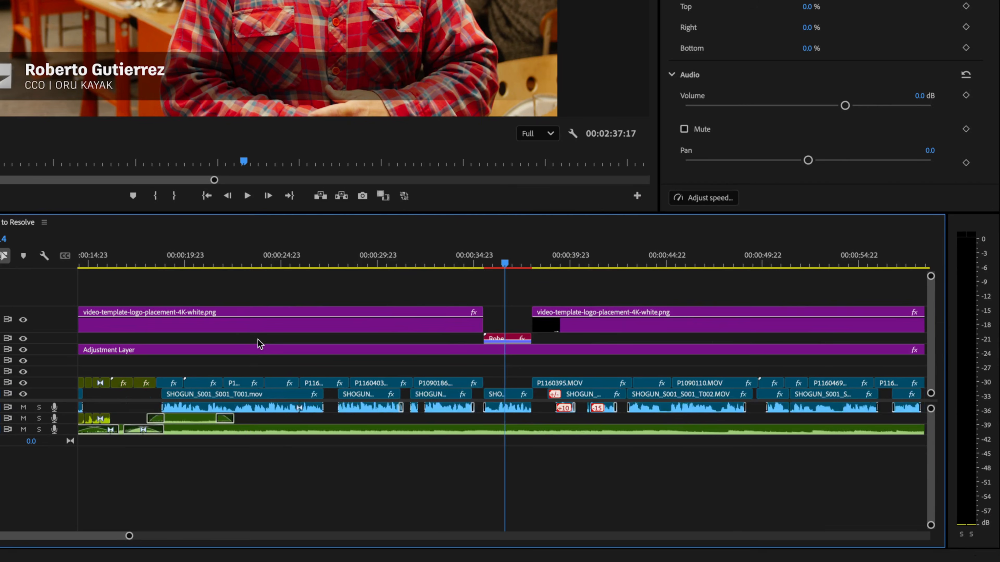
pyautogui.rightClick(518, 342)
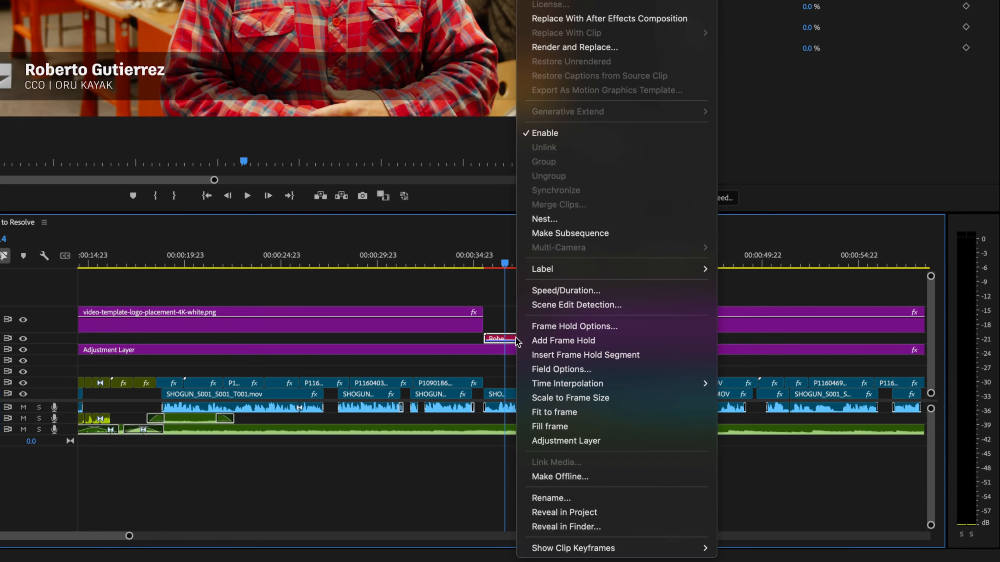
pyautogui.click(579, 46)
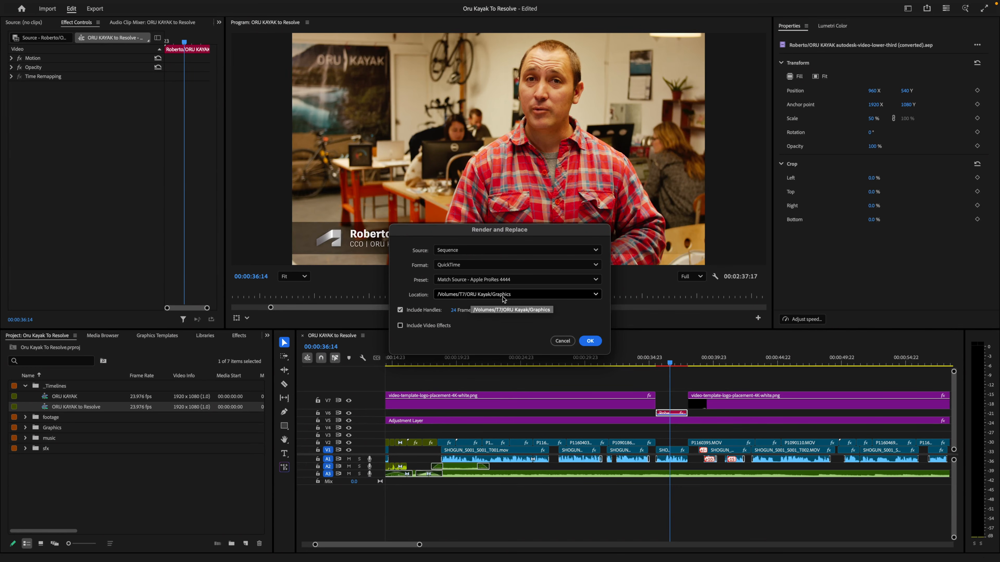
pyautogui.click(590, 342)
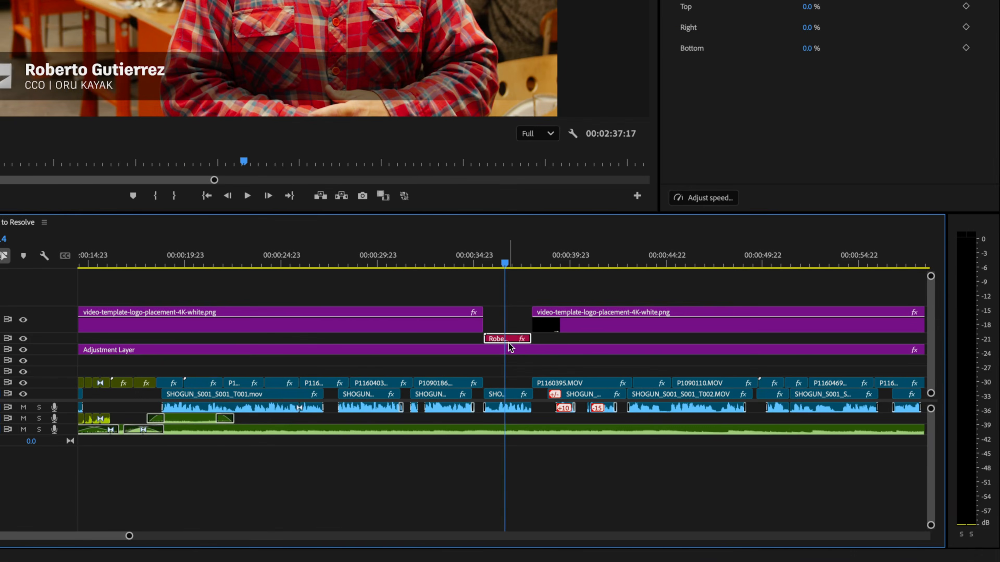
pyautogui.moveTo(515, 340)
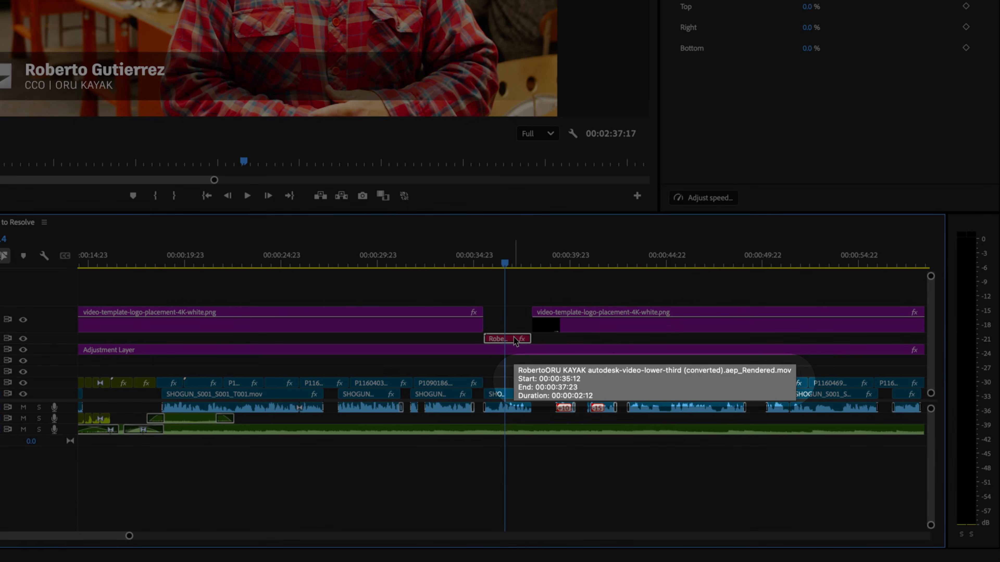
pyautogui.click(508, 321)
# Render and replace the Director of Marketing lower third on V6 using the same Sequence-source render settings.
pyautogui.press('\\')
pyautogui.click(410, 256)
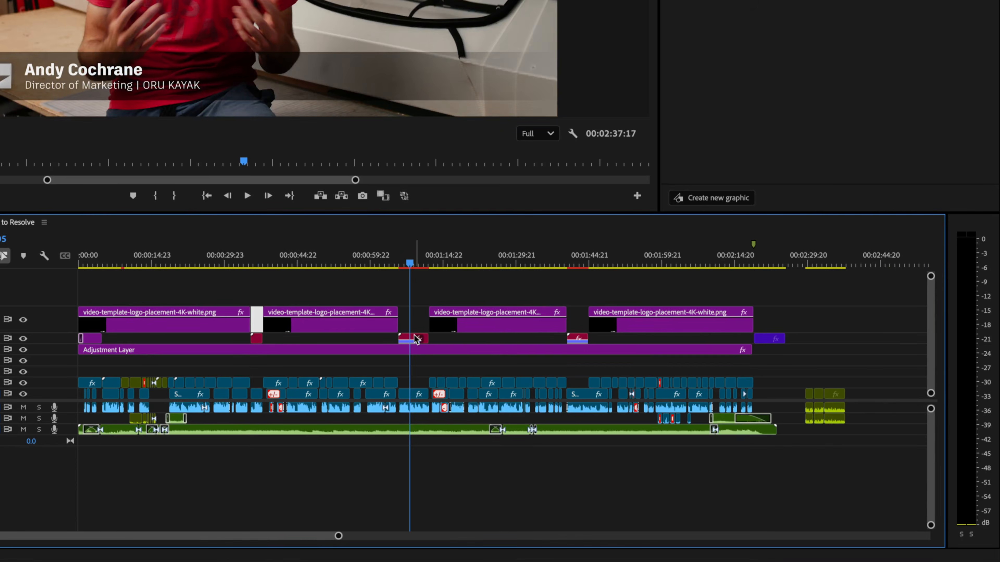
pyautogui.rightClick(420, 341)
pyautogui.click(448, 44)
pyautogui.click(385, 229)
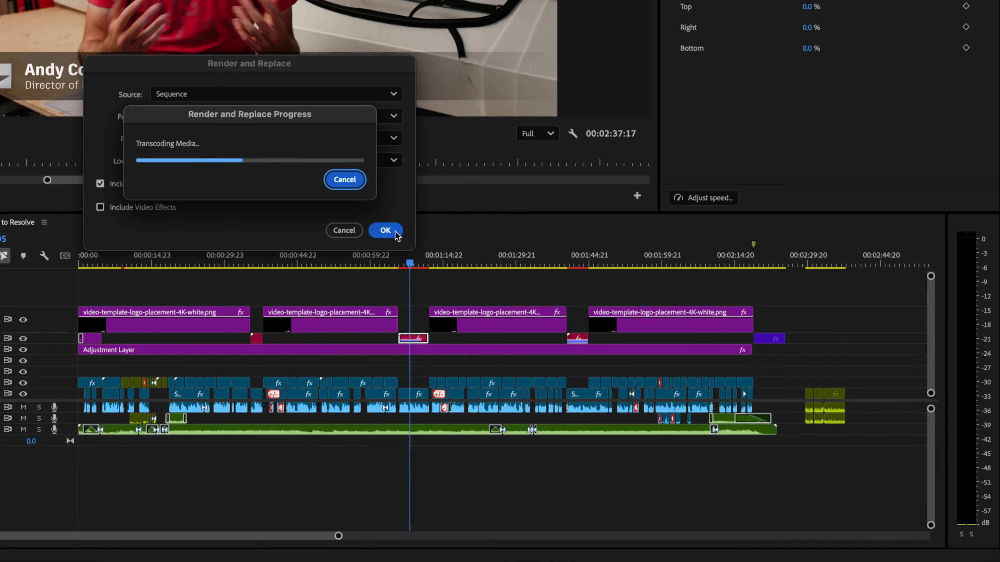
# Render and replace the Product Engineer lower third on V6 with the same render settings.
pyautogui.click(573, 262)
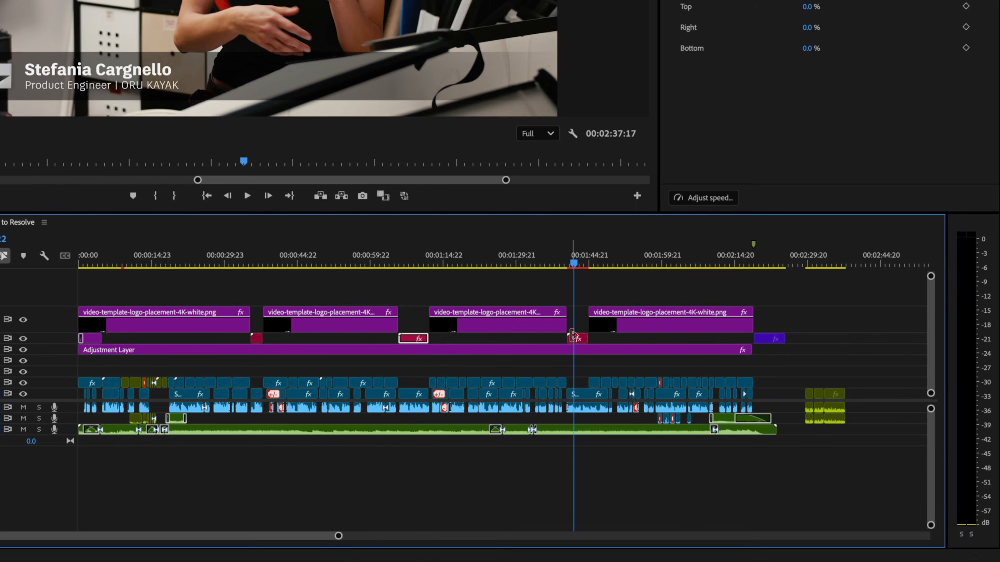
pyautogui.click(578, 340)
pyautogui.press('=')
pyautogui.rightClick(512, 340)
pyautogui.click(591, 42)
pyautogui.click(387, 231)
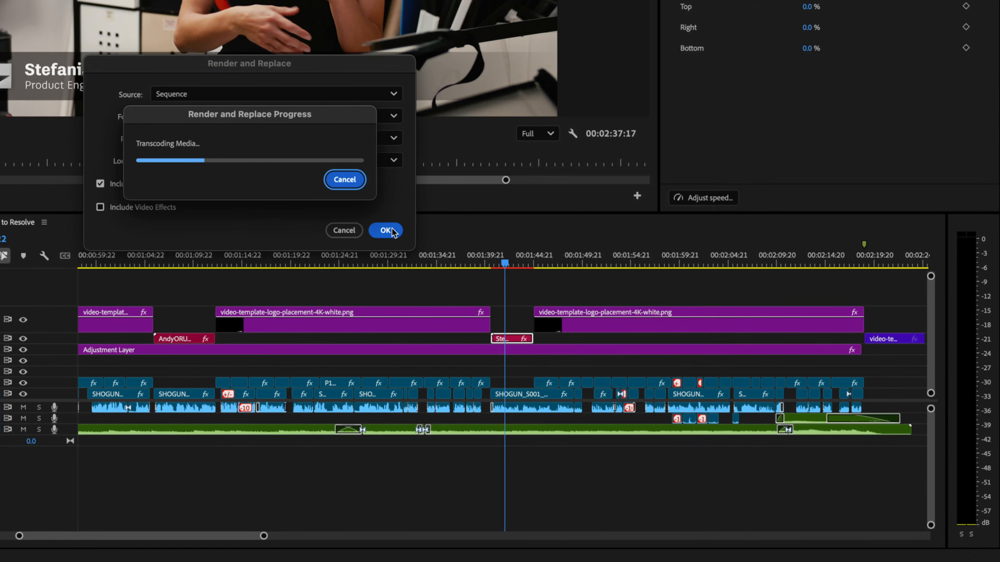
# Check the Graphics bin for the rendered lower-third files.
pyautogui.press('-')
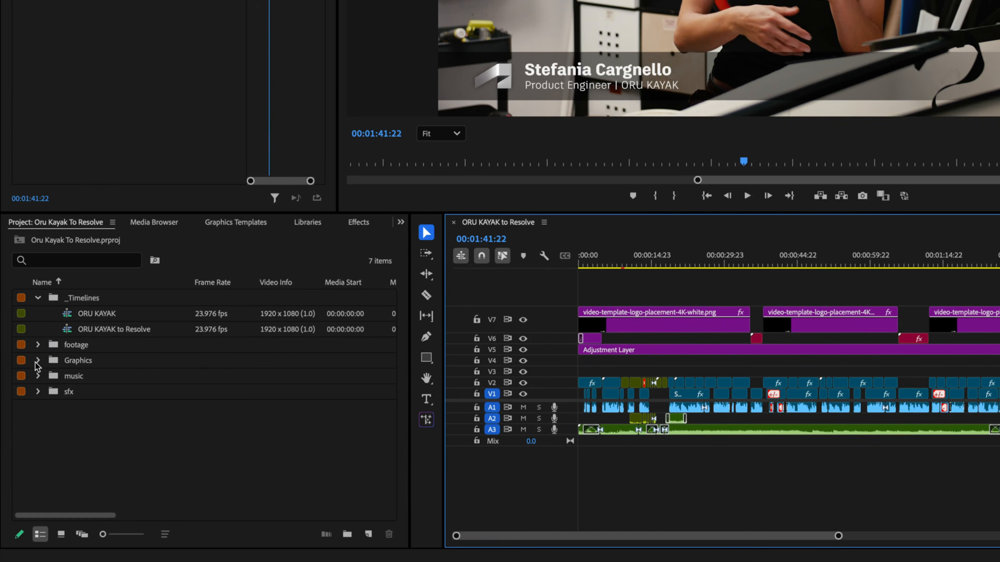
pyautogui.click(38, 361)
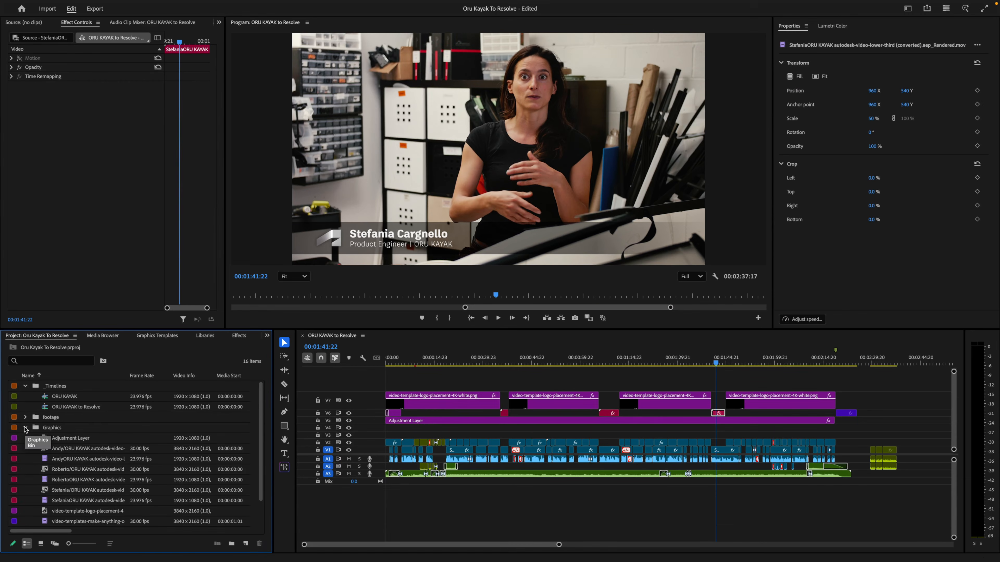
pyautogui.click(25, 428)
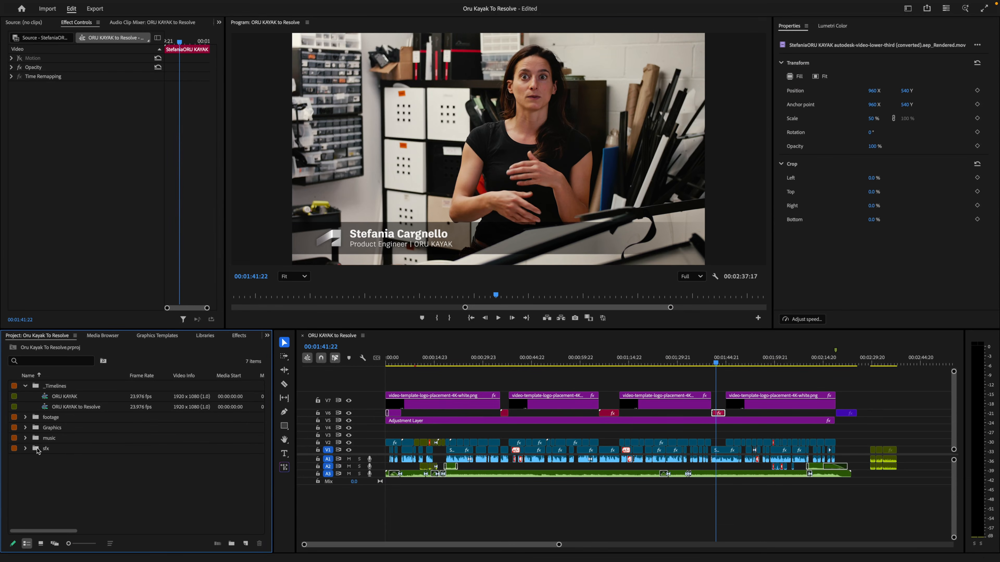
# Check the frame size, timebase and other sequence settings of ORU KAYAK to Resolve.
pyautogui.rightClick(99, 410)
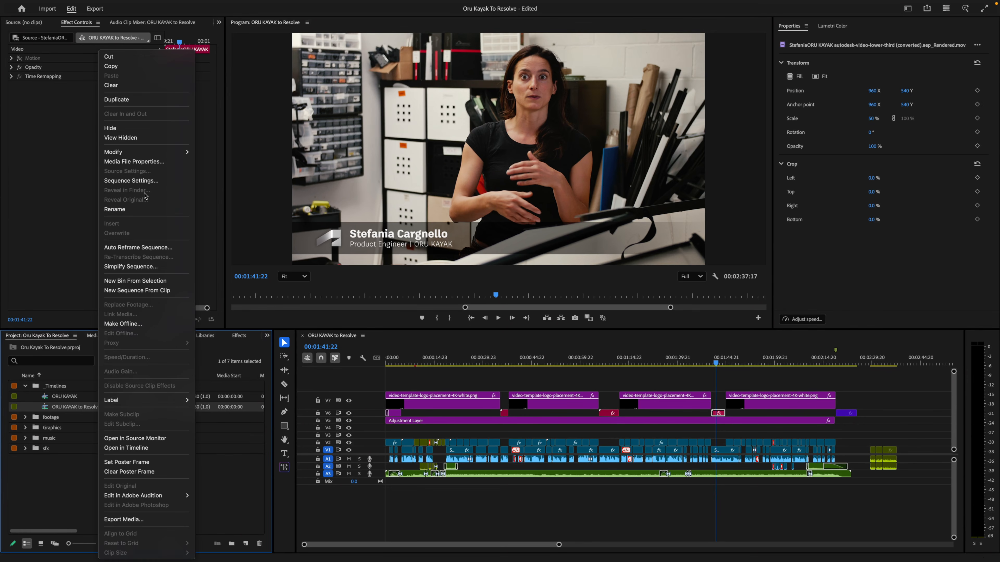
pyautogui.click(155, 181)
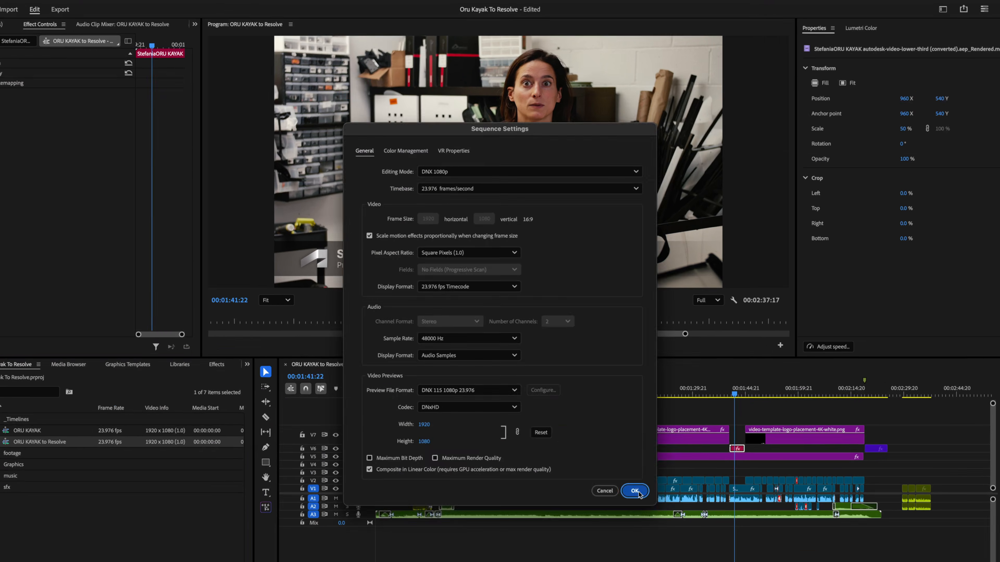
pyautogui.click(633, 491)
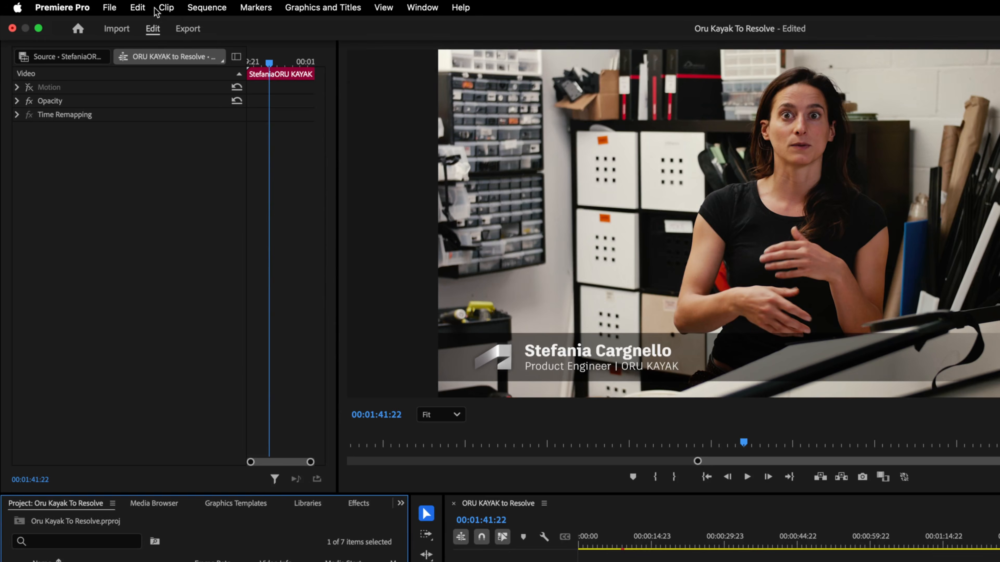
# Export the sequence as the H.264 reference movie ORU KAYAK to Resolve.mp4 in the Post folder.
pyautogui.click(179, 30)
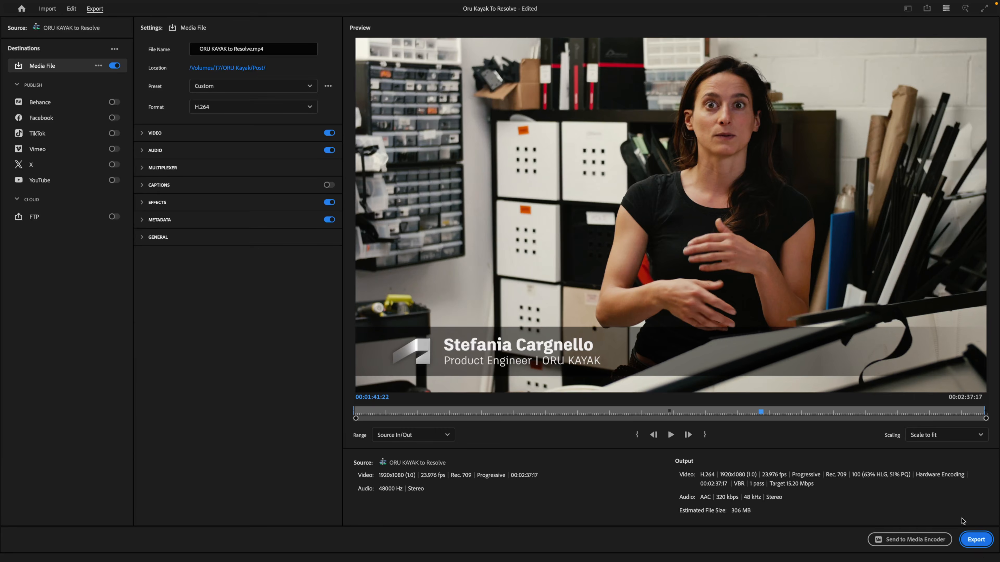
pyautogui.click(979, 540)
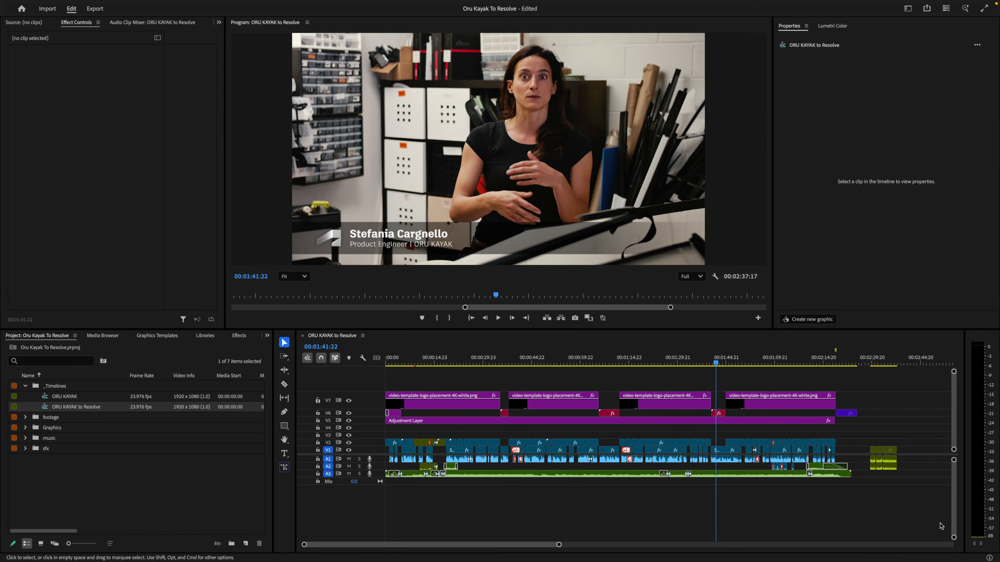
# Export the sequence as a Final Cut Pro XML named ORU KAYAK to Resolve.xml in the Post folder and dismiss the translation notice.
pyautogui.click(711, 364)
pyautogui.click(712, 365)
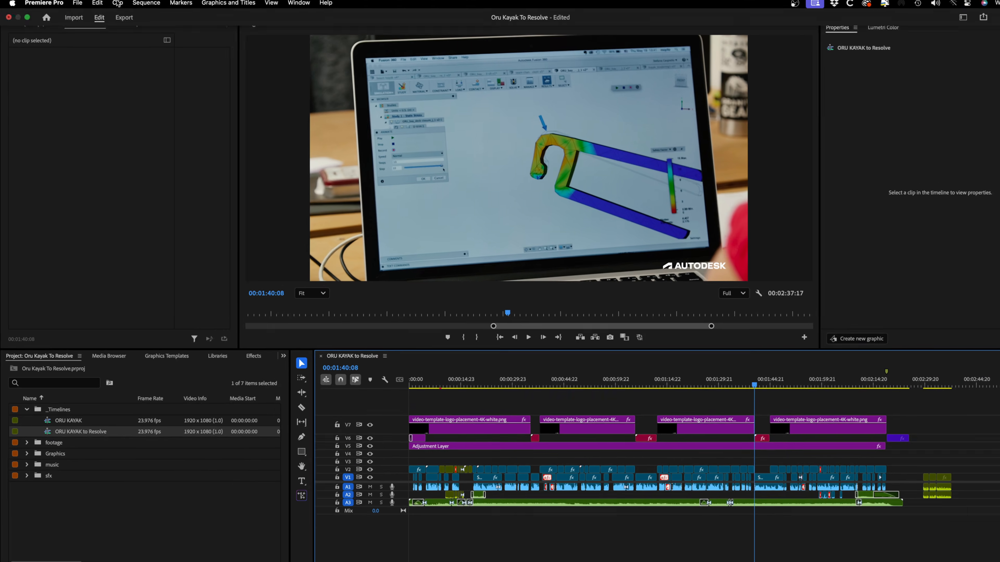
pyautogui.click(77, 5)
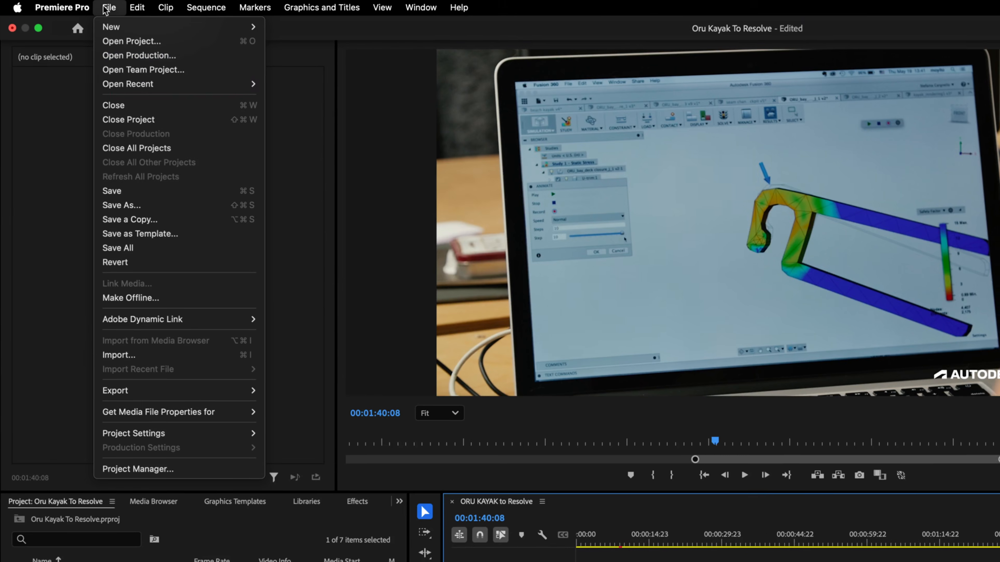
pyautogui.moveTo(181, 392)
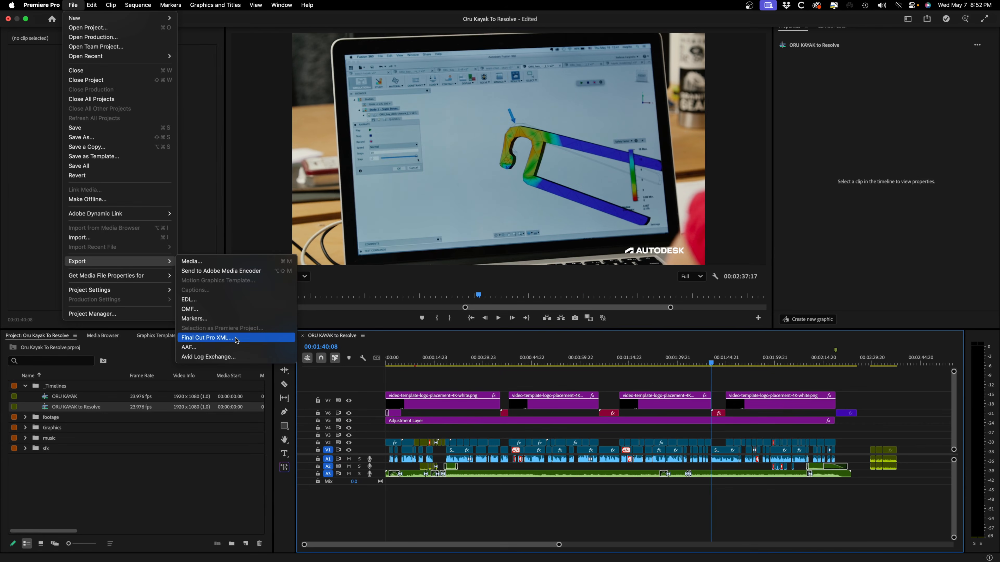
pyautogui.click(355, 508)
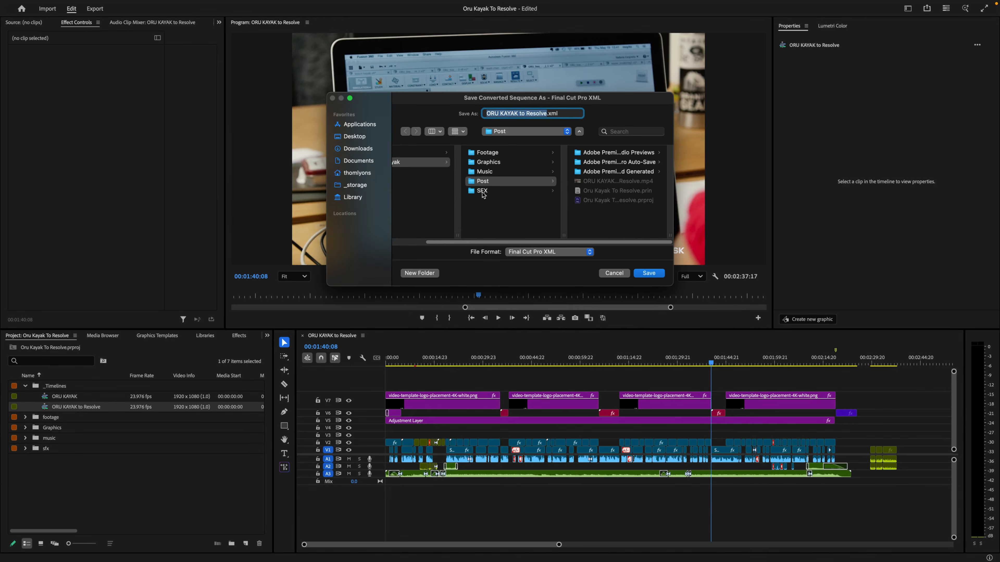
pyautogui.click(472, 183)
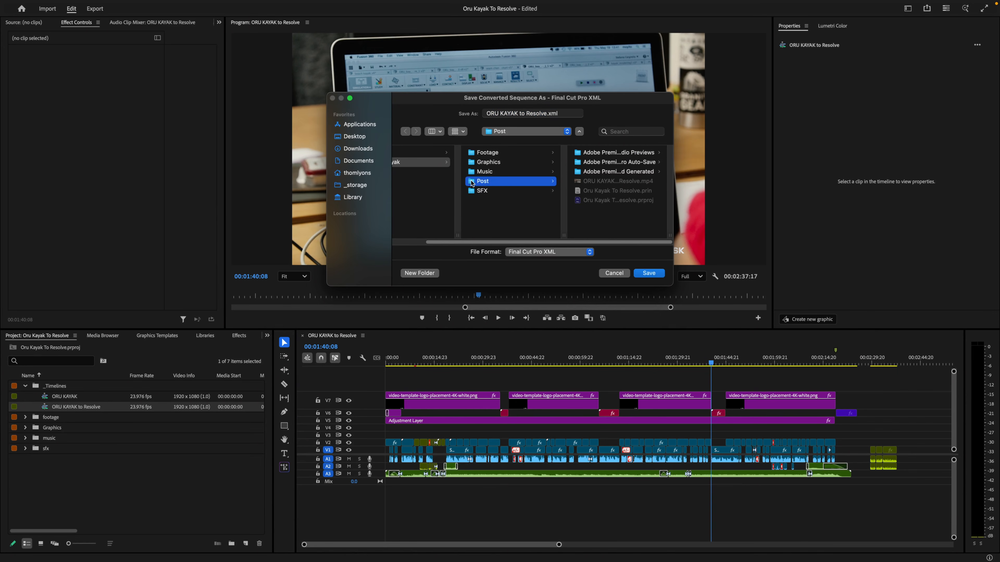
pyautogui.click(648, 273)
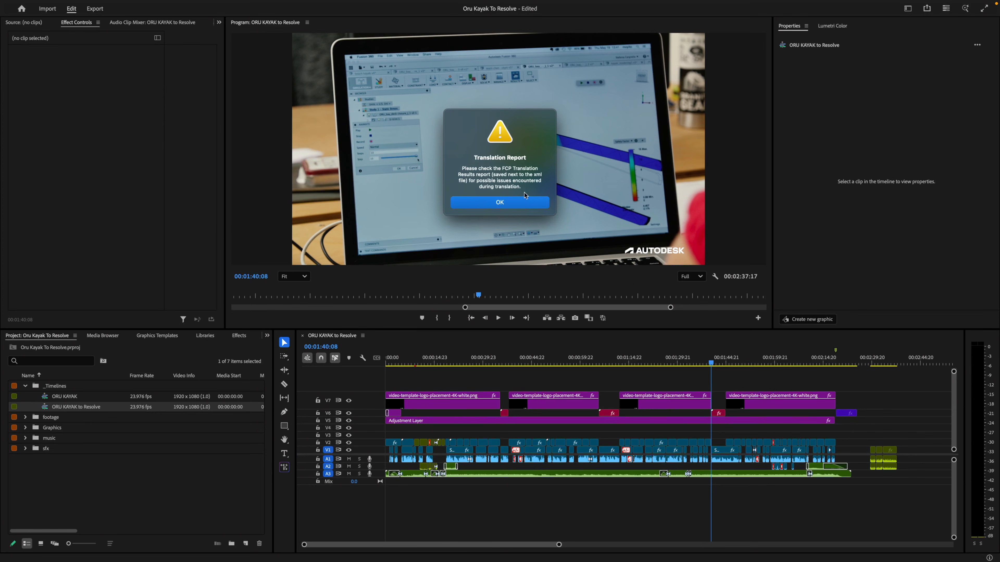
pyautogui.click(518, 202)
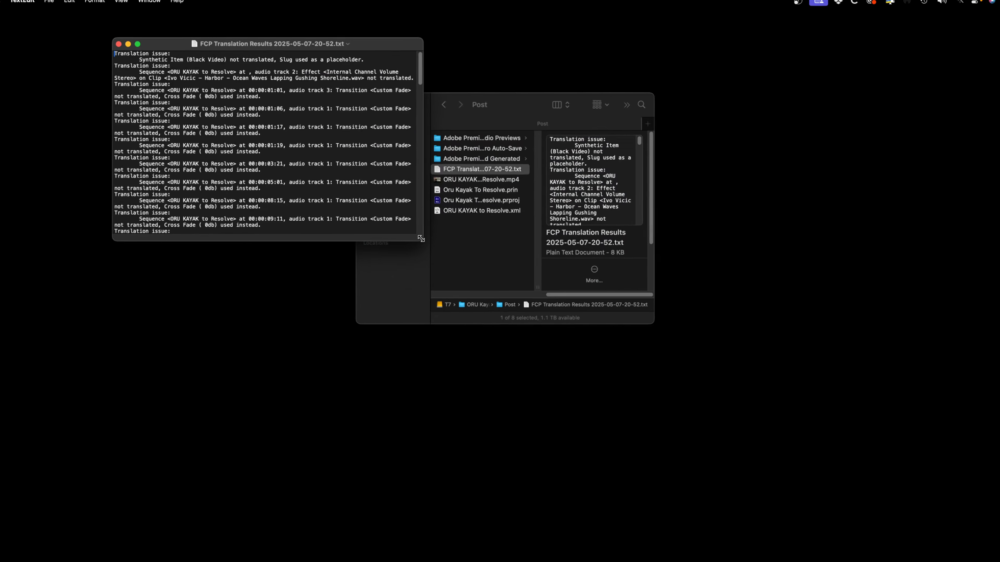
# Read through the FCP Translation Results text report in TextEdit, enlarging its window.
pyautogui.moveTo(421, 239); pyautogui.dragTo(453, 300)
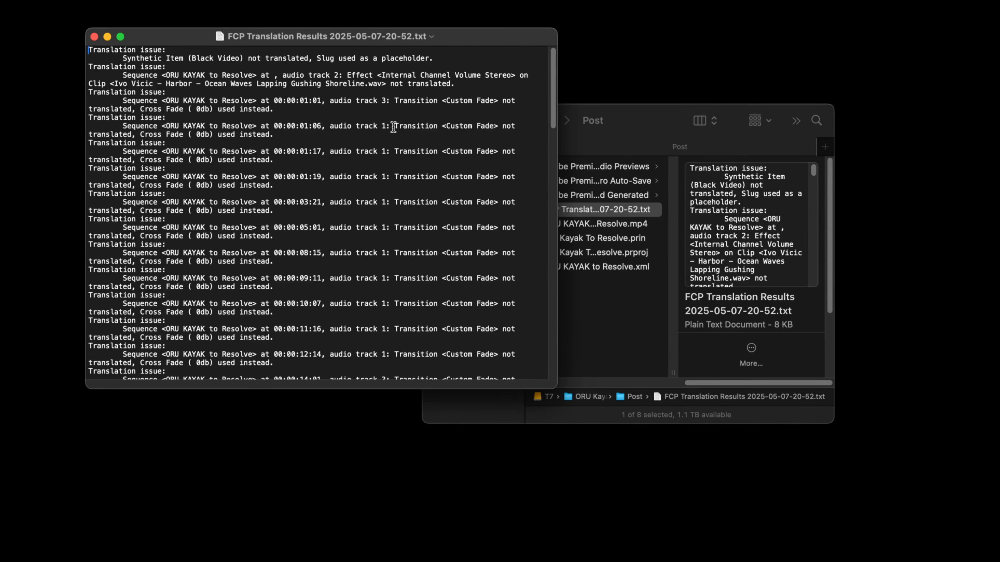
pyautogui.moveTo(553, 88); pyautogui.dragTo(531, 342)
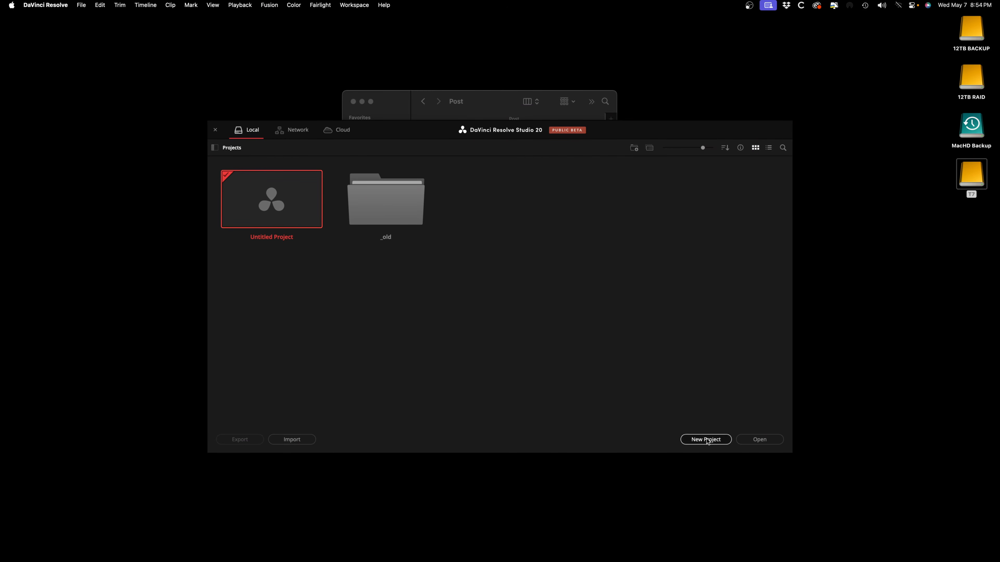
# Create a new DaVinci Resolve project named ORU KAYAK and switch to the Edit page.
pyautogui.click(706, 439)
pyautogui.write('OR')
pyautogui.click(571, 315)
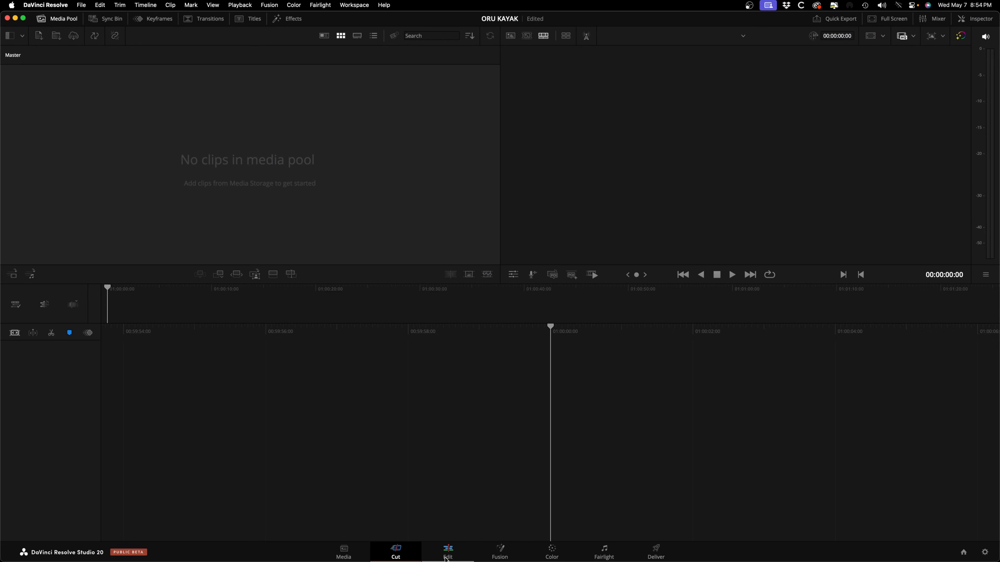
pyautogui.click(448, 551)
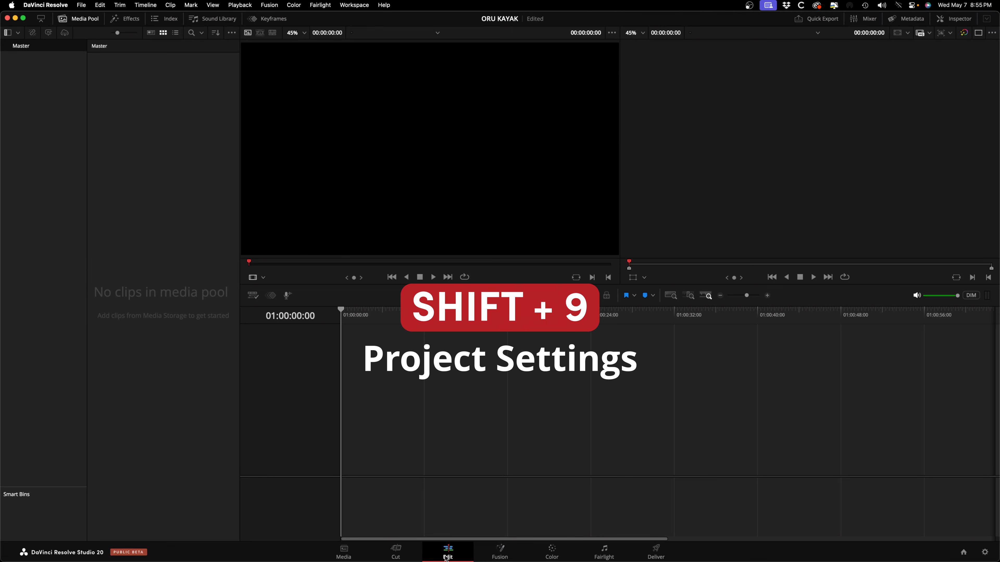
# Set the project's timeline frame rate to 23.976 frames per second and save the project settings.
pyautogui.click(985, 551)
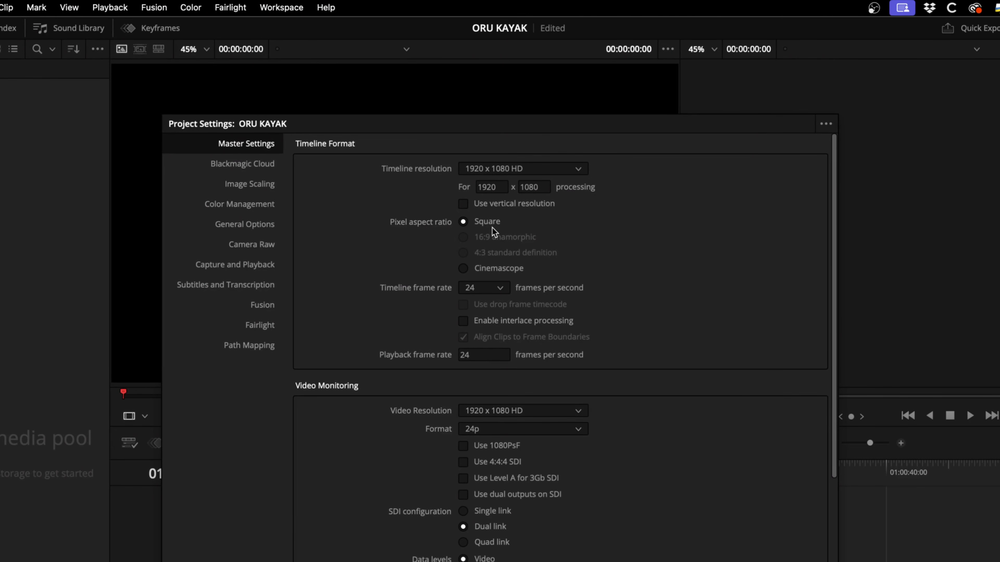
pyautogui.click(503, 293)
pyautogui.click(494, 335)
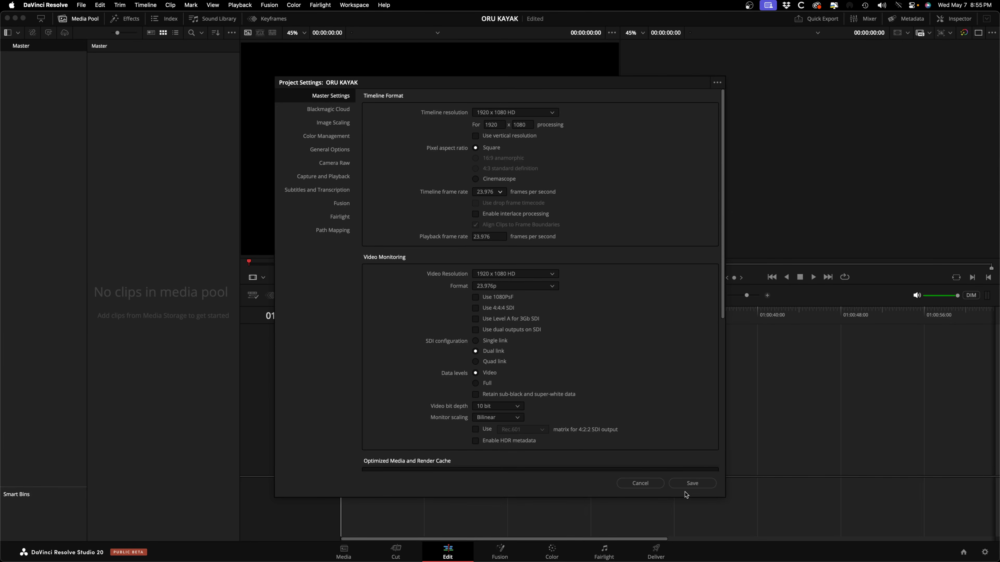
pyautogui.click(694, 485)
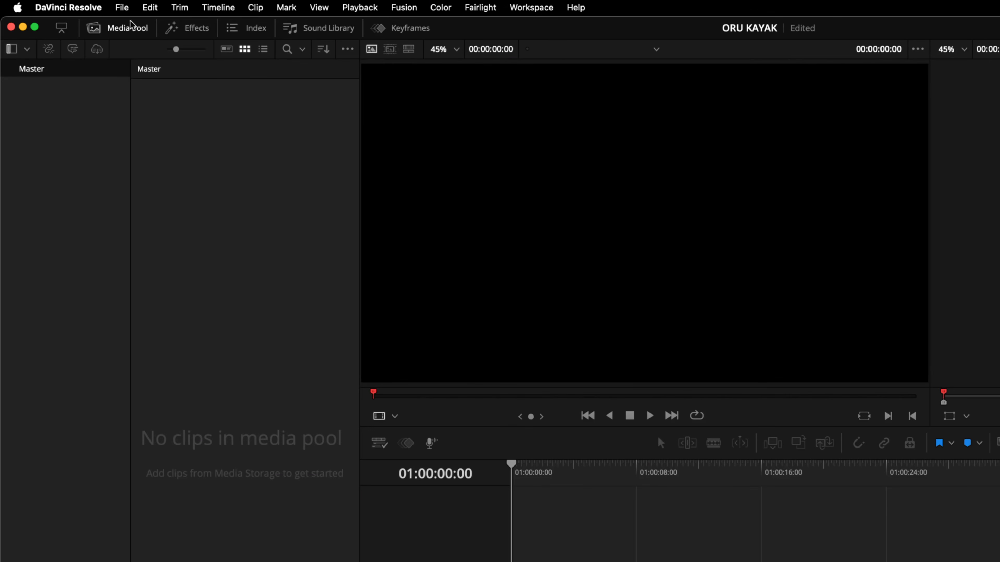
# With the media pool shown, choose ORU KAYAK to Resolve.xml from the ORU Kayak Post folder on T7 as the timeline to import.
pyautogui.click(132, 32)
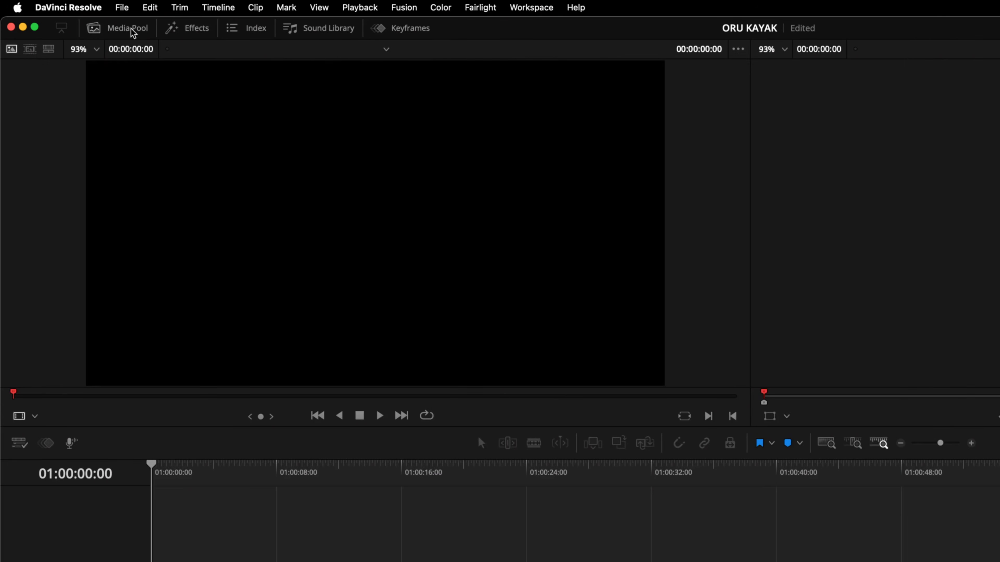
pyautogui.click(132, 32)
pyautogui.rightClick(211, 228)
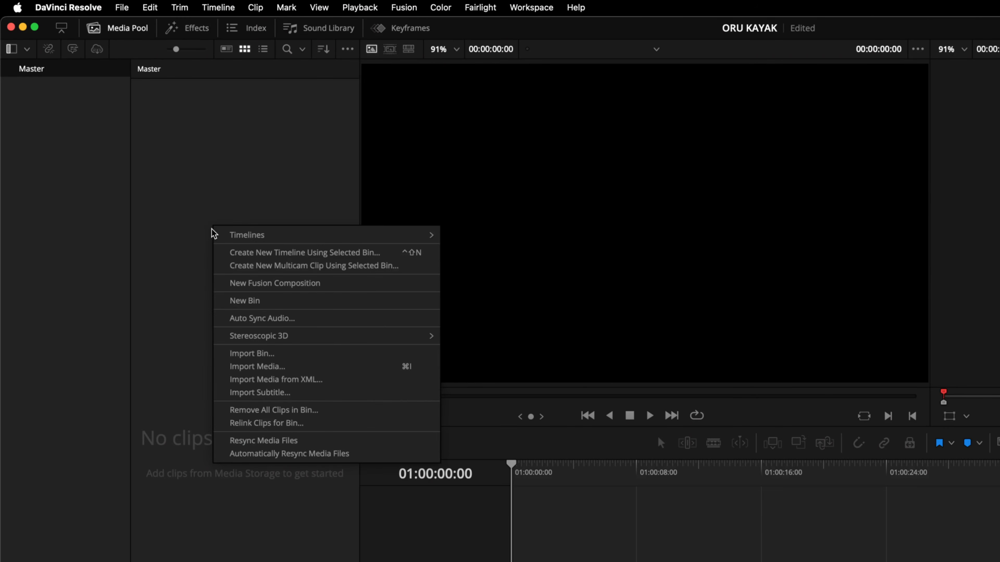
pyautogui.moveTo(320, 238)
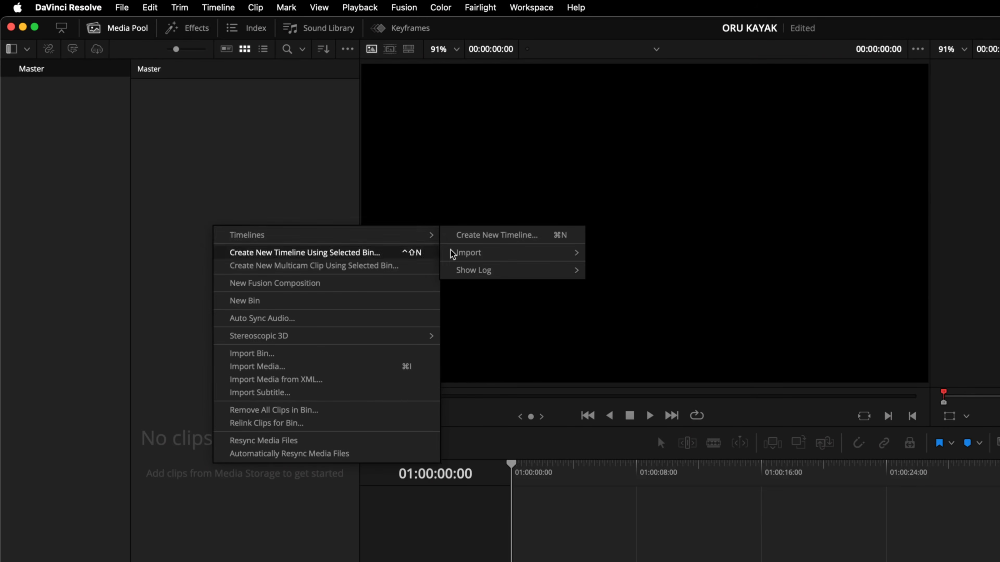
pyautogui.moveTo(496, 254)
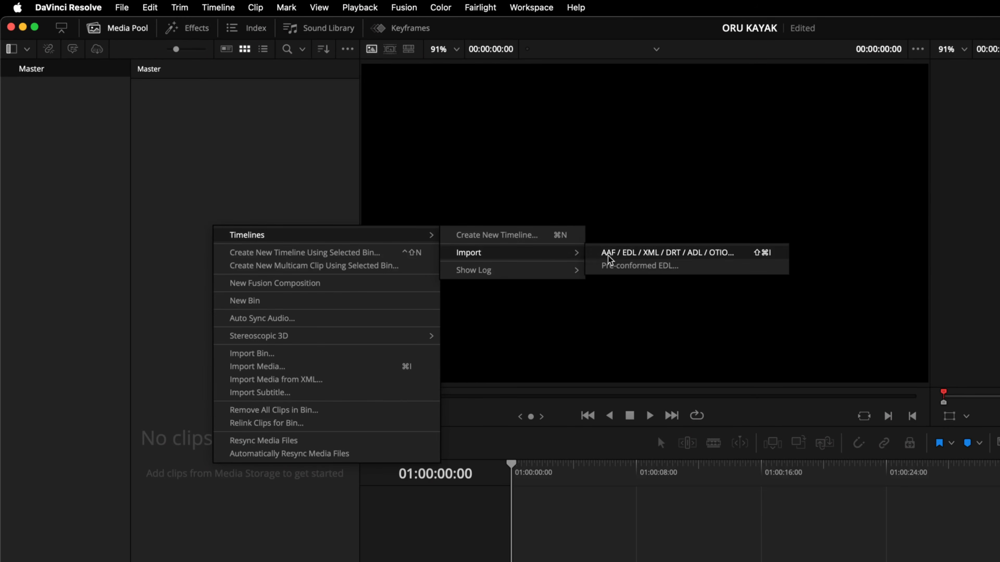
pyautogui.click(628, 256)
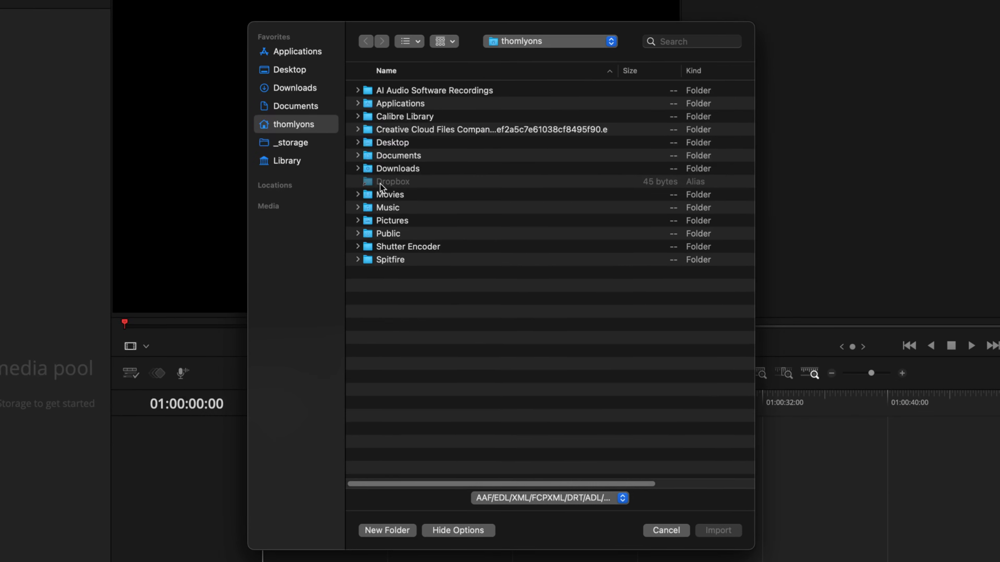
pyautogui.click(540, 242)
pyautogui.click(289, 292)
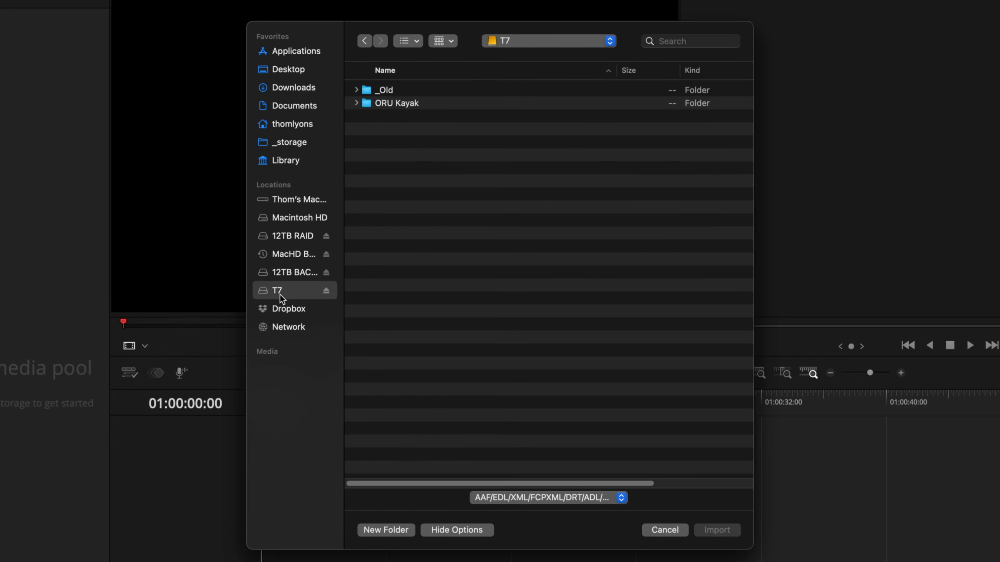
pyautogui.doubleClick(369, 105)
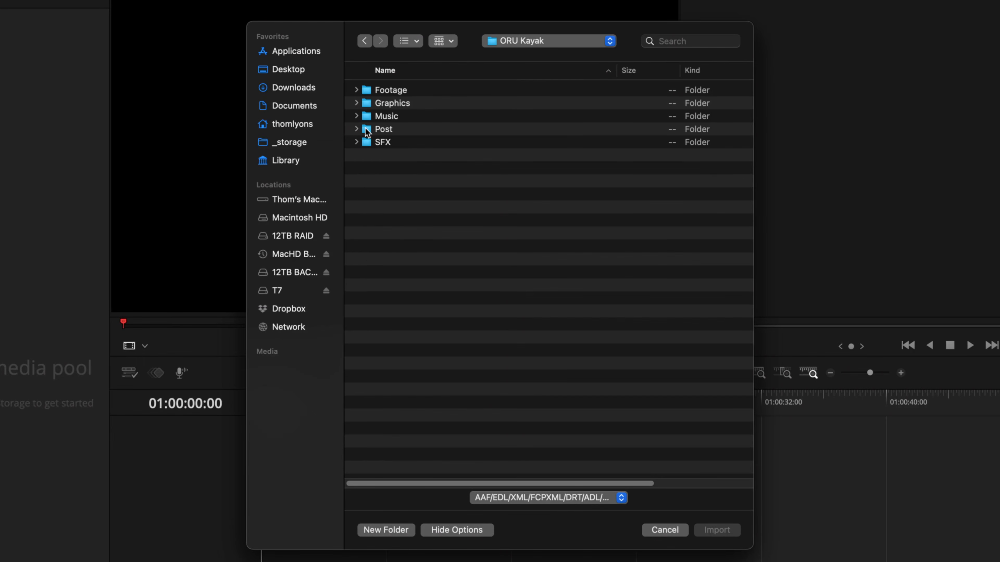
pyautogui.doubleClick(366, 130)
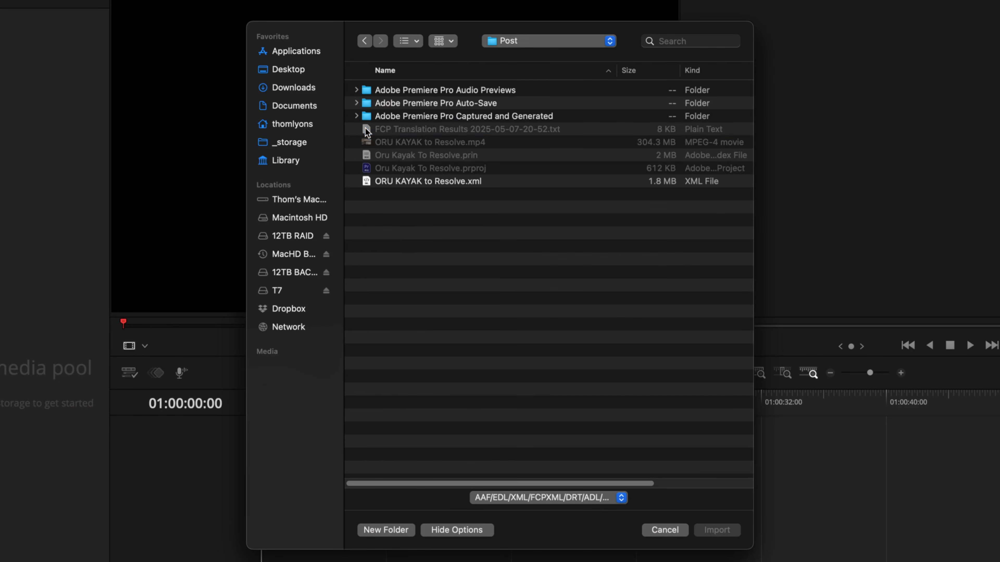
pyautogui.click(419, 181)
pyautogui.click(713, 530)
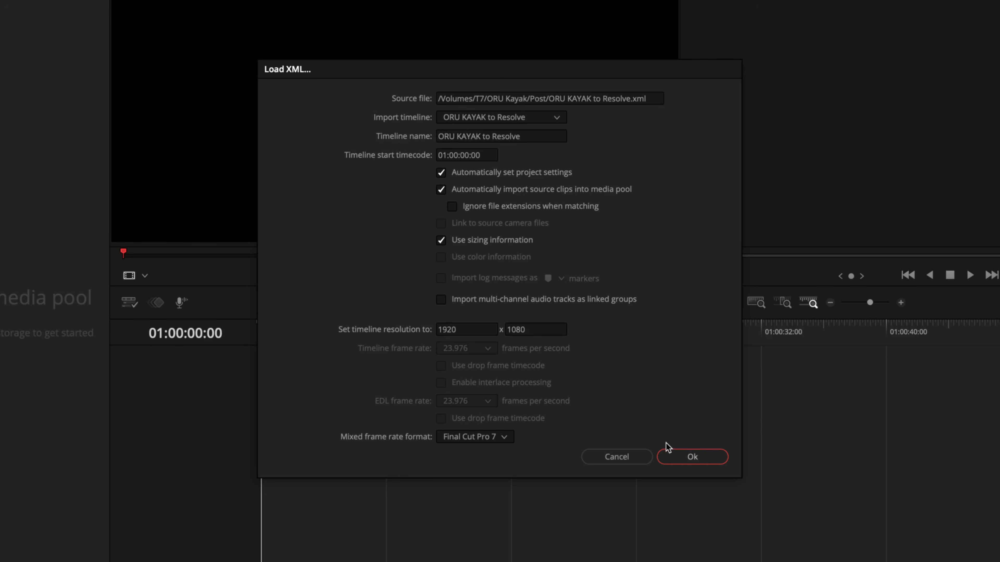
# Load the XML timeline with automatic source clip import, decline searching another folder for missing clips, and look through the imported media.
pyautogui.click(679, 458)
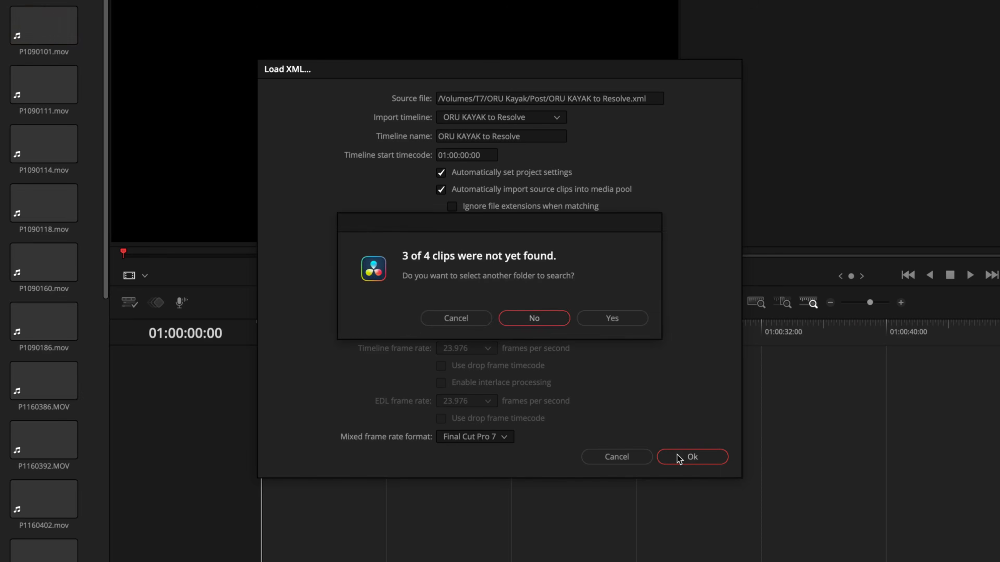
pyautogui.click(541, 321)
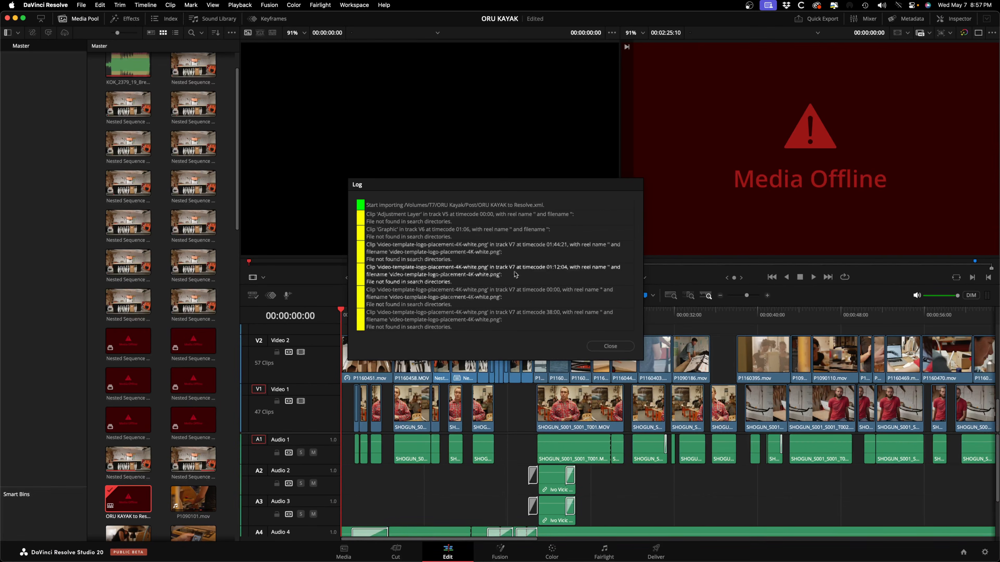
pyautogui.click(665, 378)
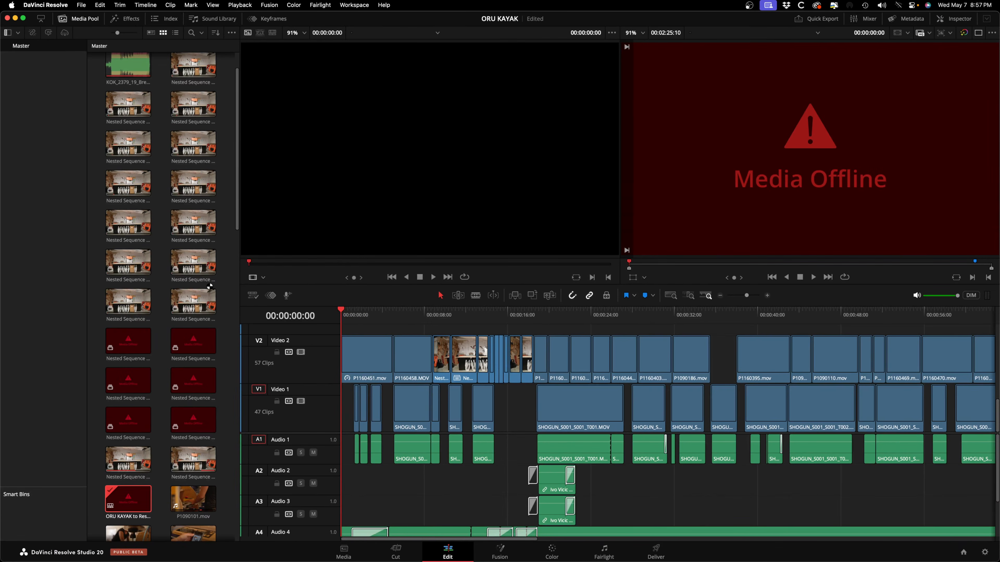
pyautogui.scroll(-20, 209, 287)
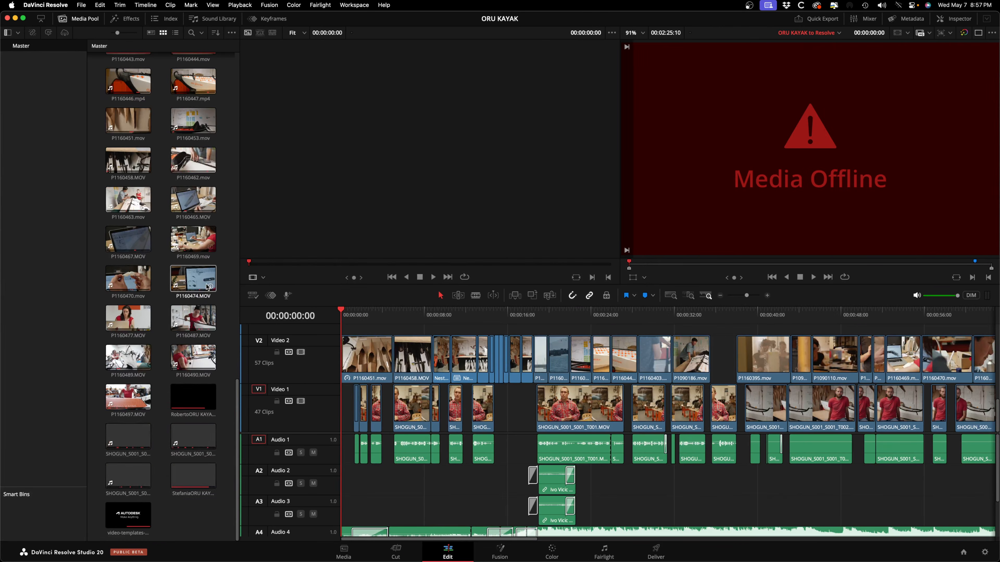
pyautogui.click(208, 287)
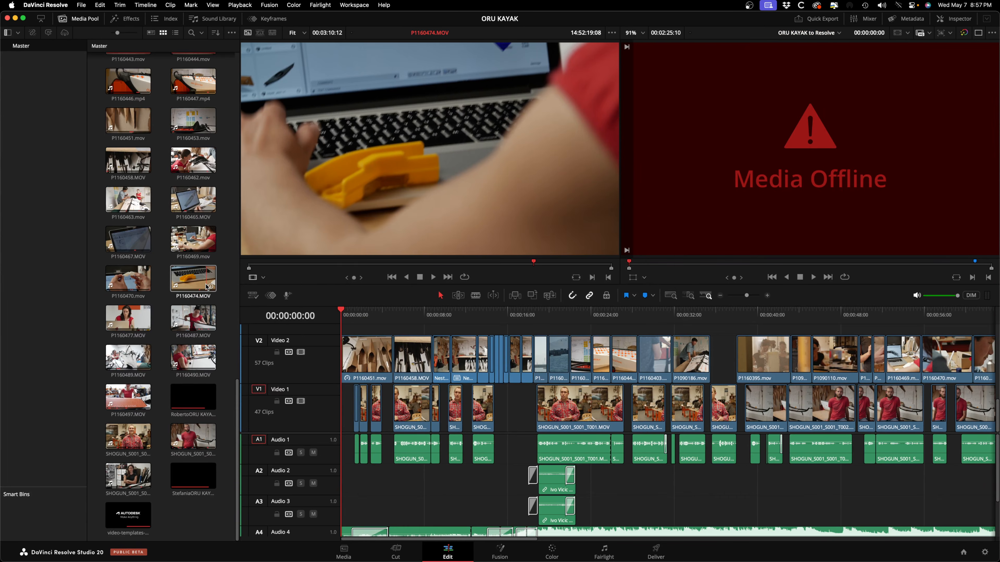
pyautogui.scroll(20, 208, 288)
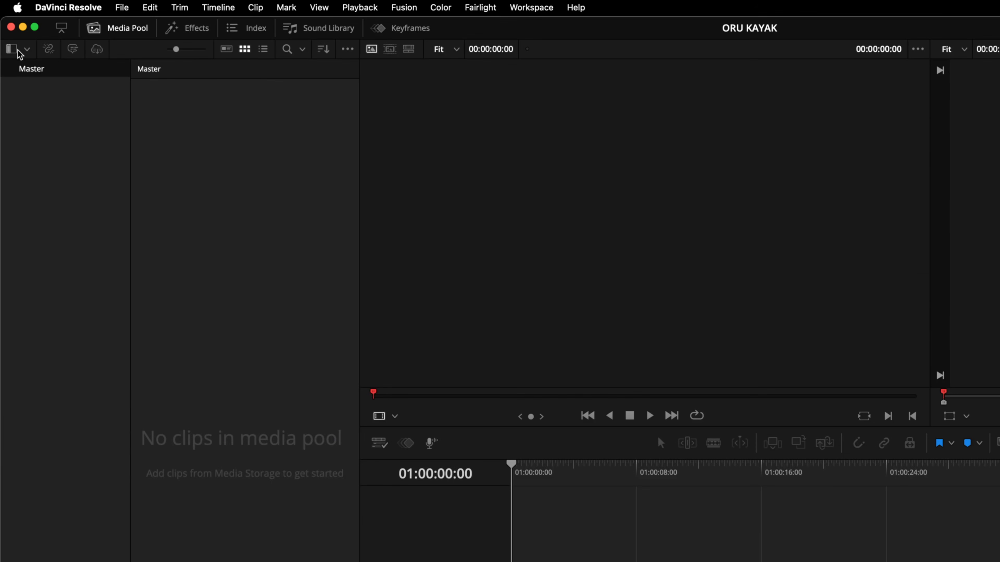
# Toggle the media pool's bin list off and on, and go up to the ORU Kayak project folder in Finder.
pyautogui.click(11, 49)
pyautogui.click(13, 51)
pyautogui.press('super+Tab')
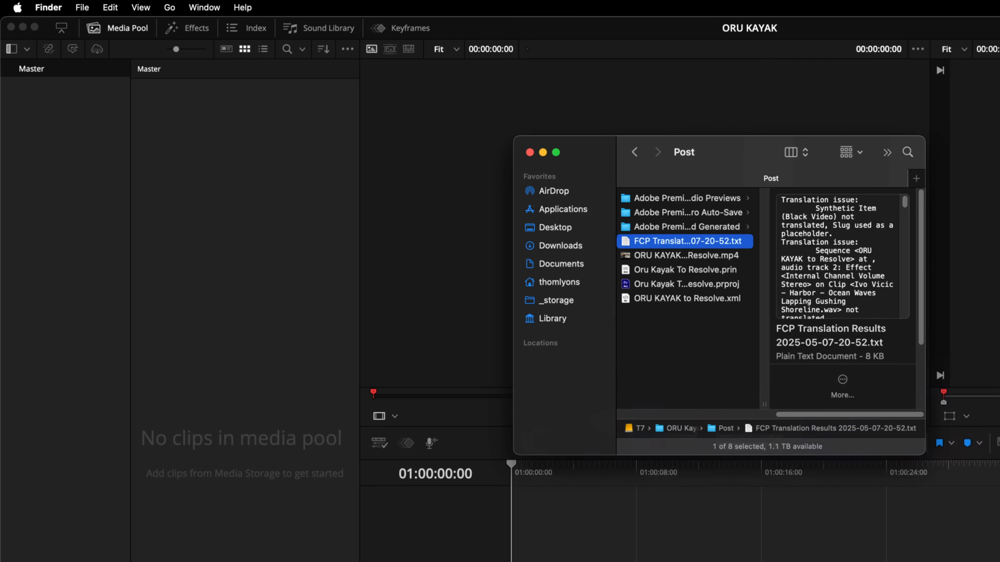
pyautogui.rightClick(685, 155)
pyautogui.click(697, 169)
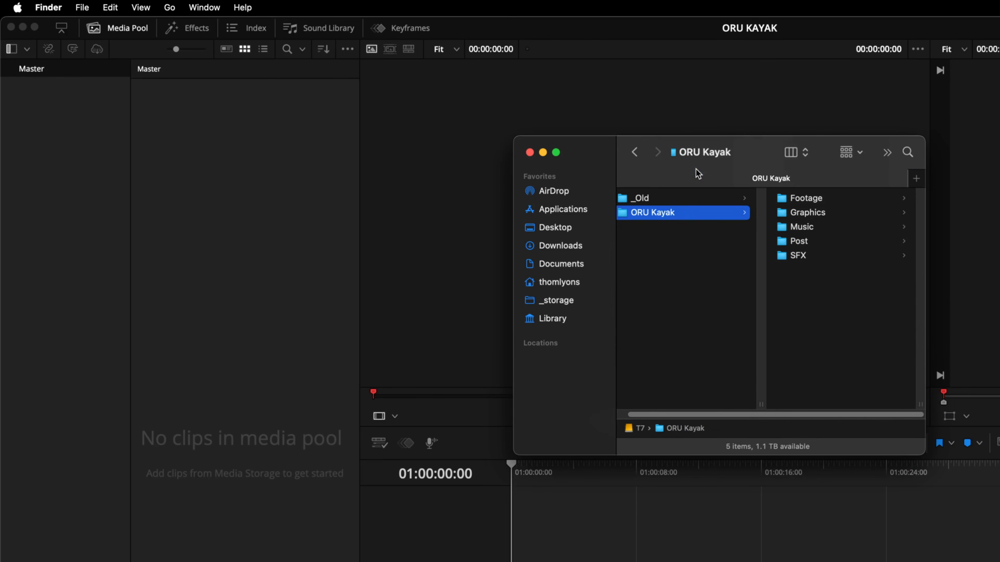
# Import the Footage, Graphics, Music and SFX folders as bins under Master and check SD footage bins 001 and 002.
pyautogui.click(810, 199)
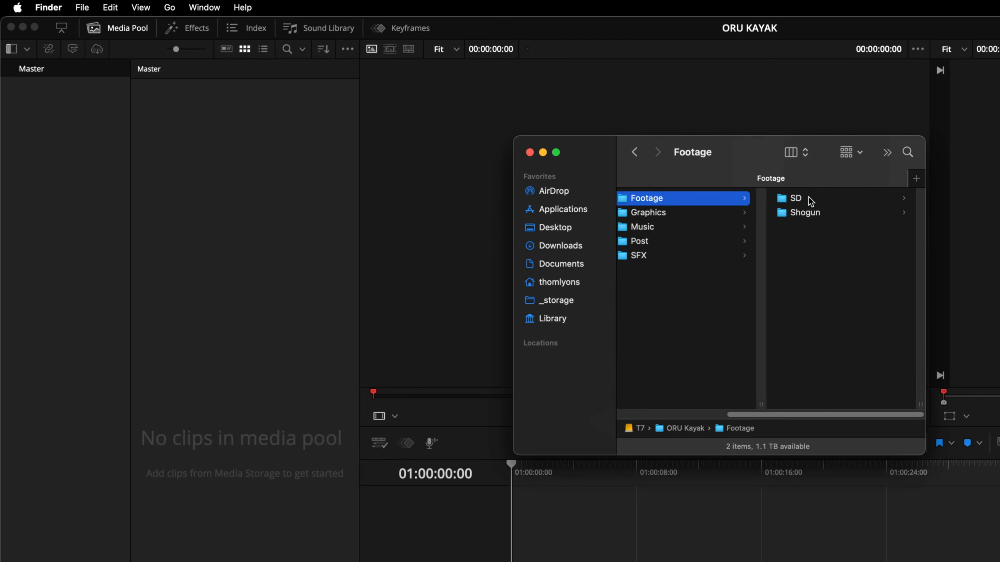
pyautogui.keyDown('shift'); pyautogui.click(693, 215); pyautogui.keyUp('shift')
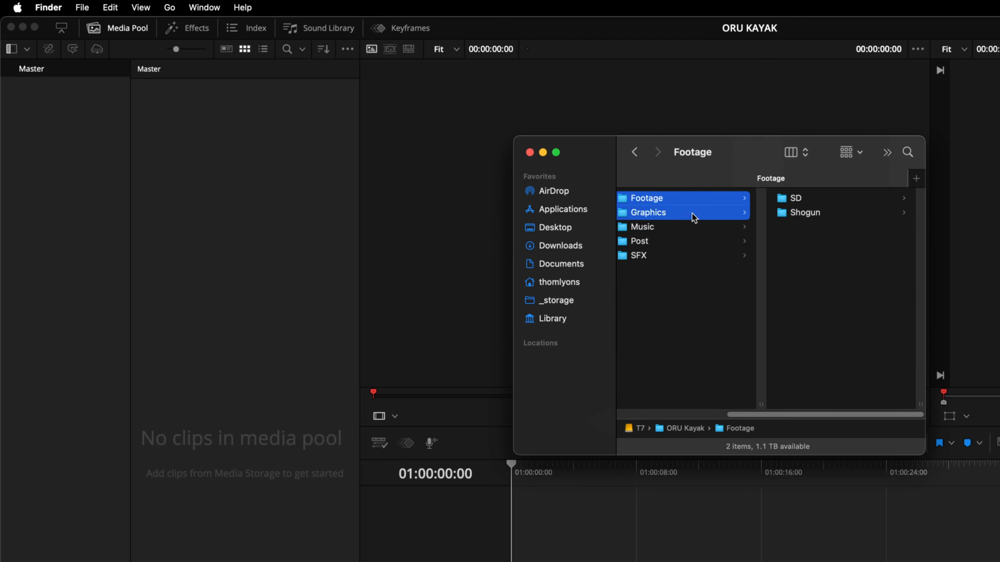
pyautogui.keyDown('shift'); pyautogui.click(688, 230); pyautogui.keyUp('shift')
pyautogui.keyDown('super'); pyautogui.click(675, 257); pyautogui.keyUp('super')
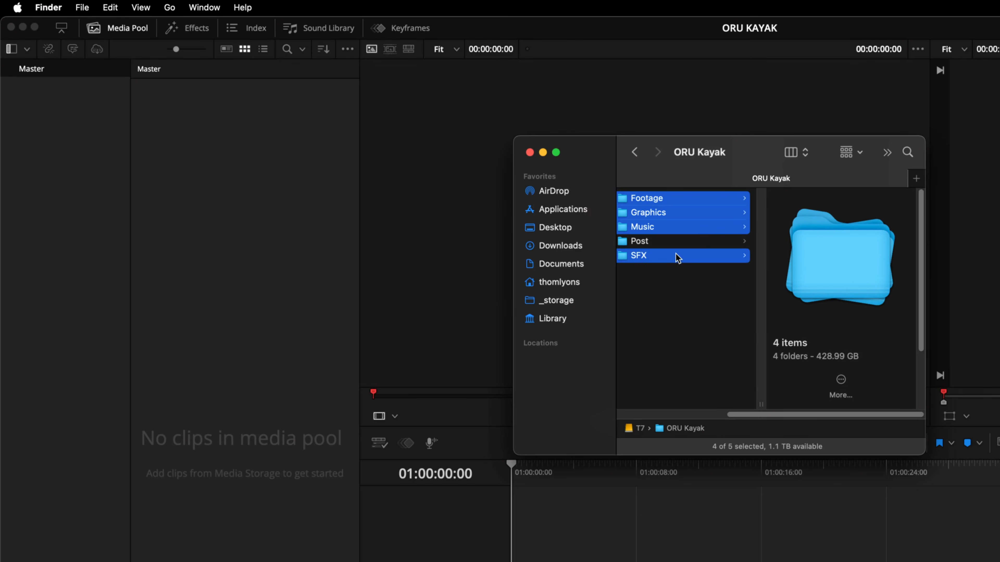
pyautogui.moveTo(657, 197); pyautogui.dragTo(240, 188)
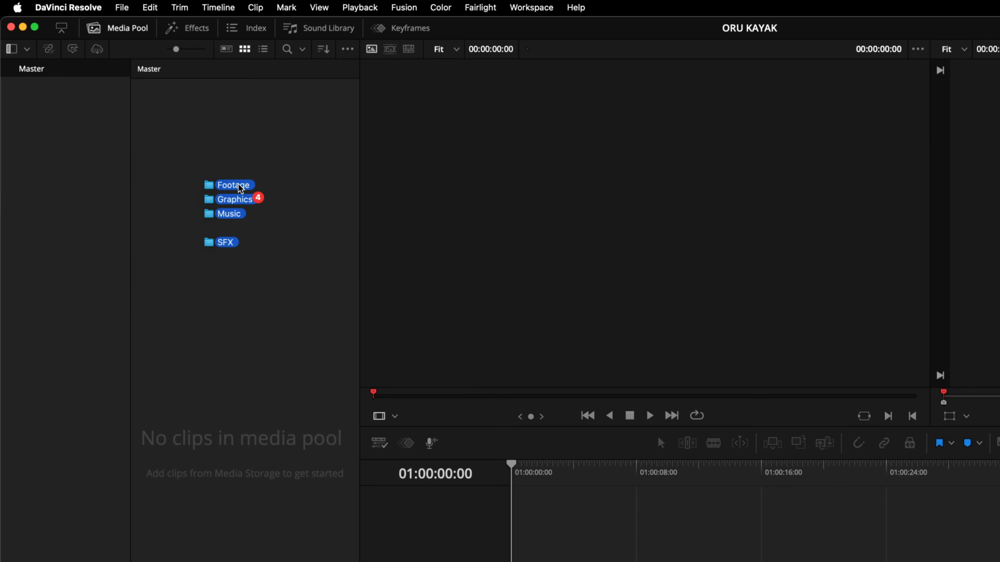
pyautogui.moveTo(240, 188); pyautogui.dragTo(76, 150)
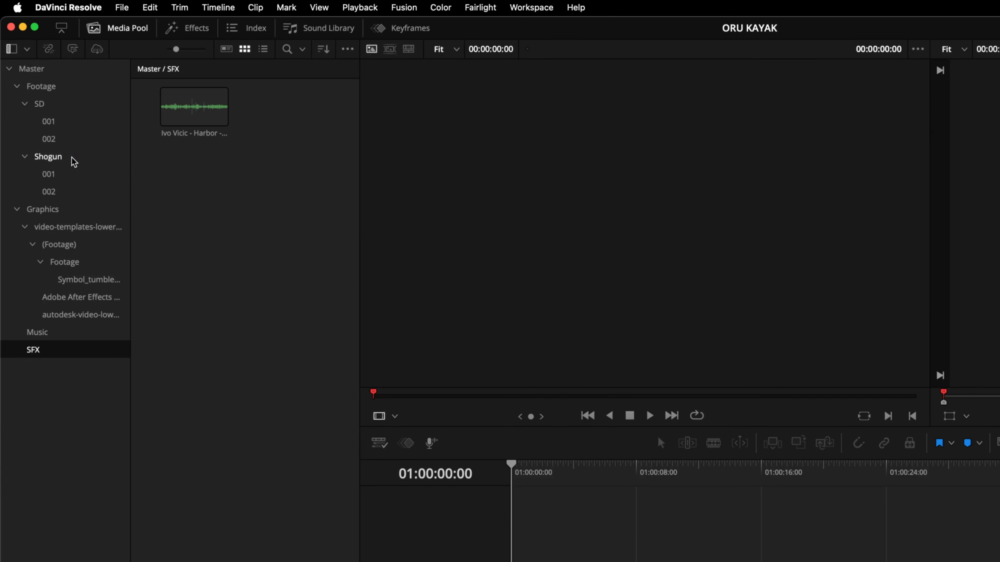
pyautogui.click(48, 125)
pyautogui.click(47, 137)
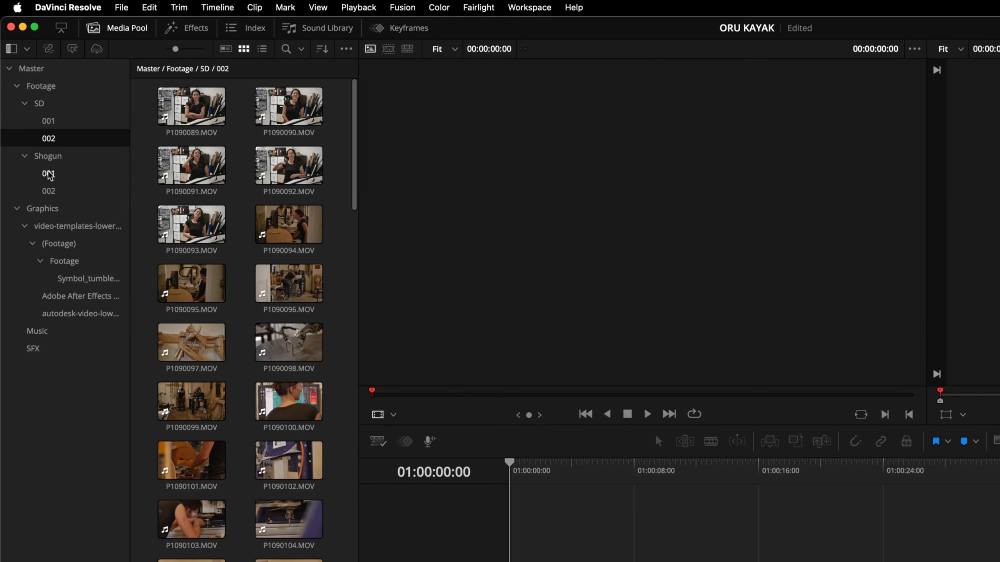
# From the Master bin, choose ORU KAYAK to Resolve.xml in the Post folder as the timeline to import.
pyautogui.click(35, 69)
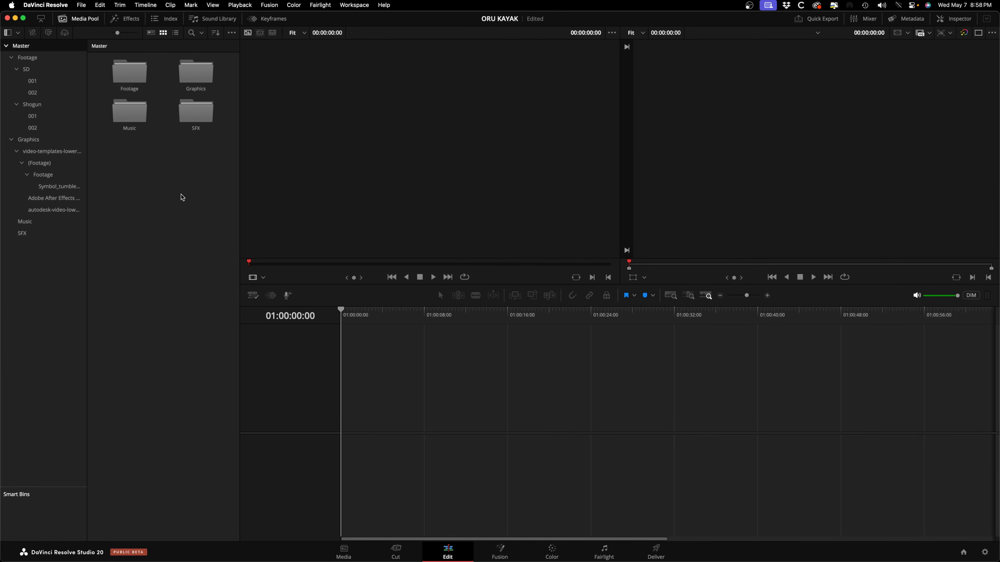
pyautogui.rightClick(154, 170)
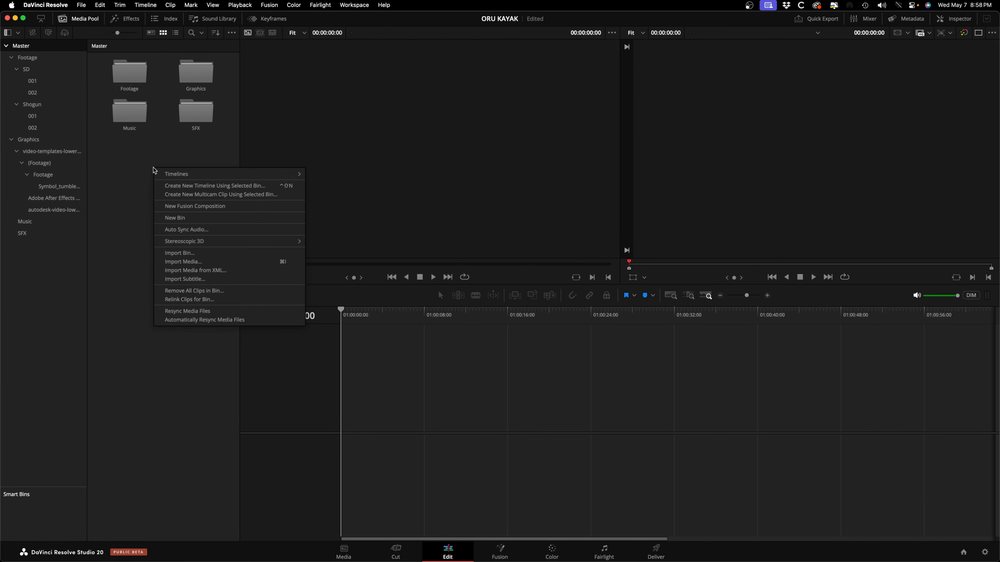
pyautogui.moveTo(232, 174)
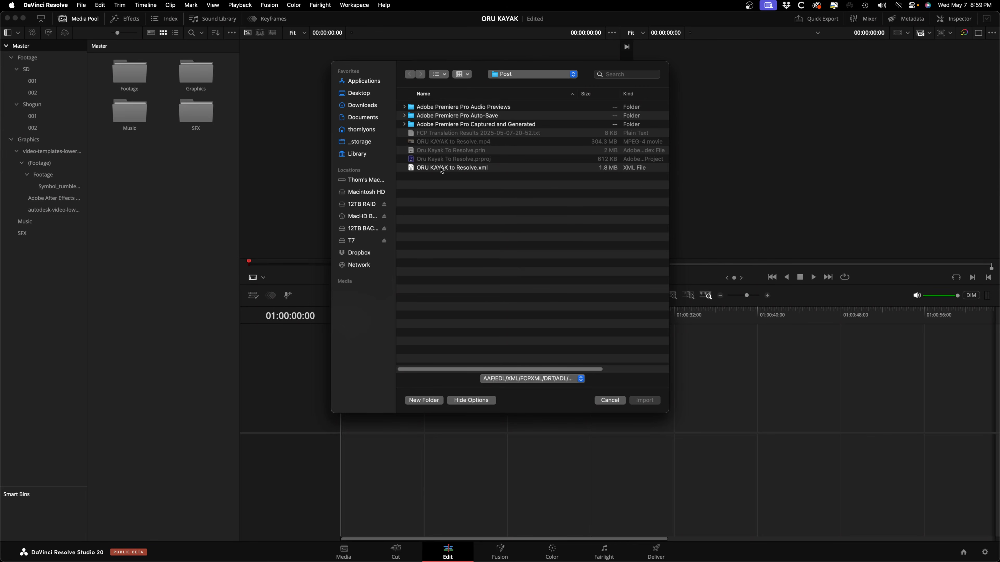
pyautogui.click(441, 169)
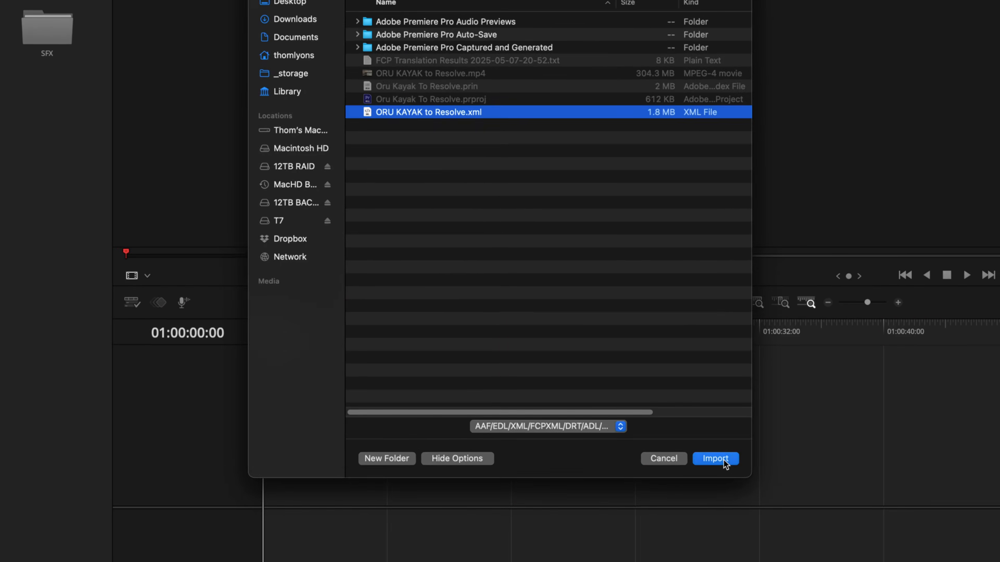
pyautogui.click(646, 401)
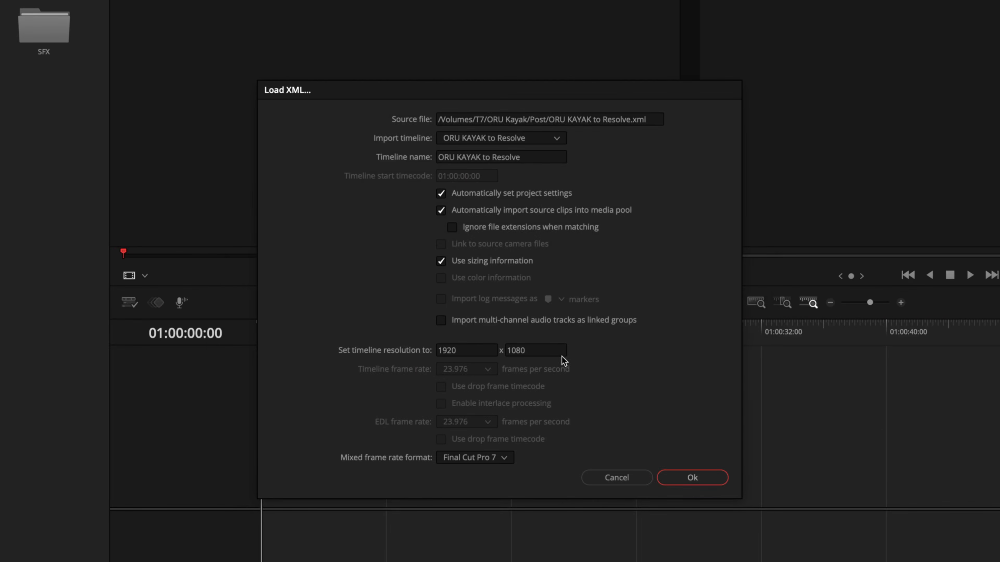
# Load the XML without automatic source clip import, linking it to Master and all its subfolders, and dismiss the import log.
pyautogui.click(441, 211)
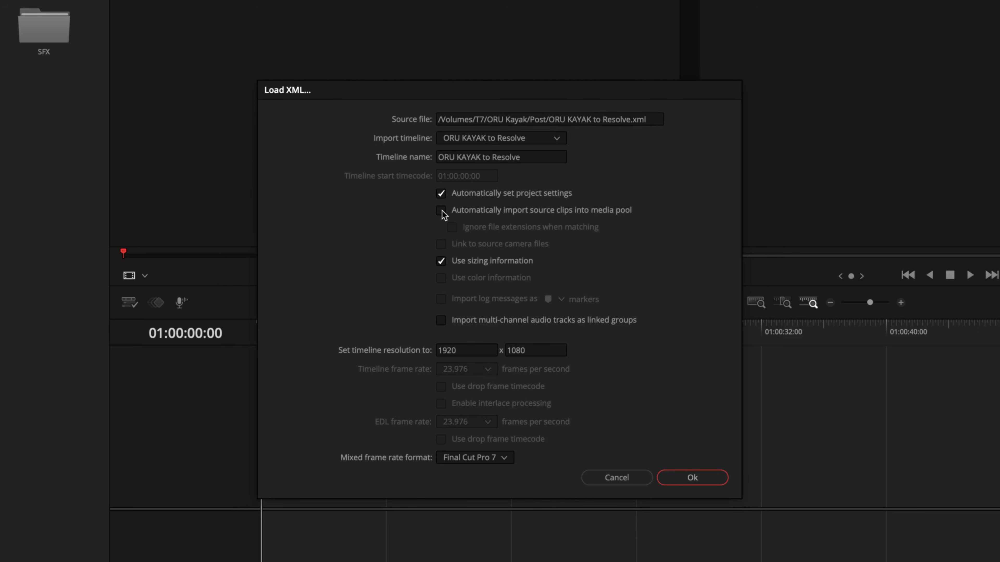
pyautogui.click(693, 480)
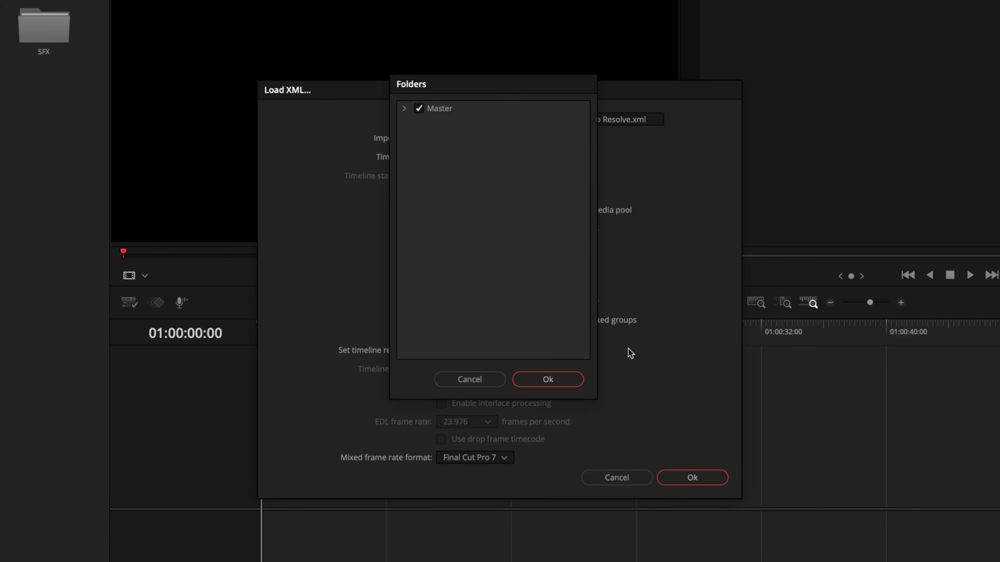
pyautogui.click(403, 108)
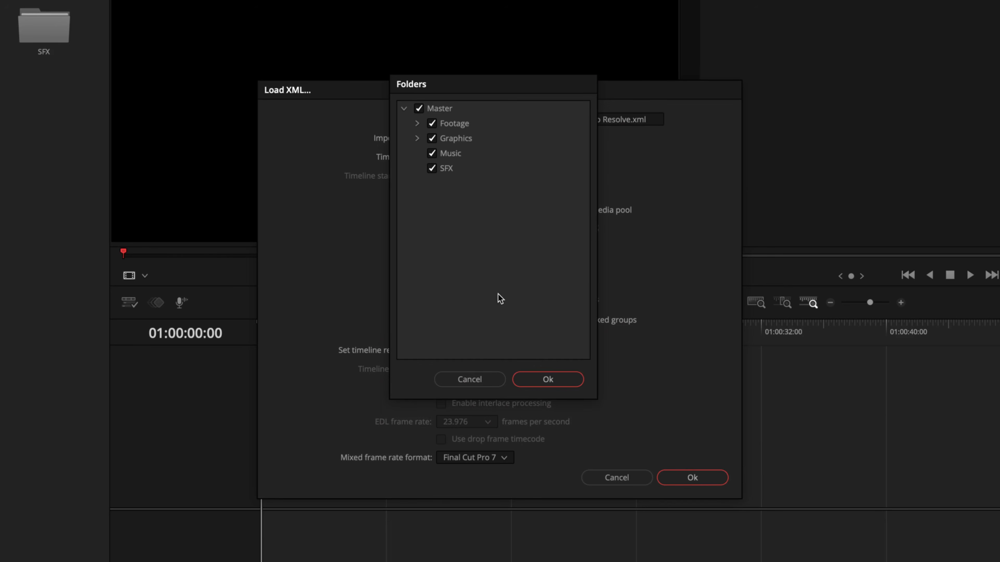
pyautogui.click(553, 379)
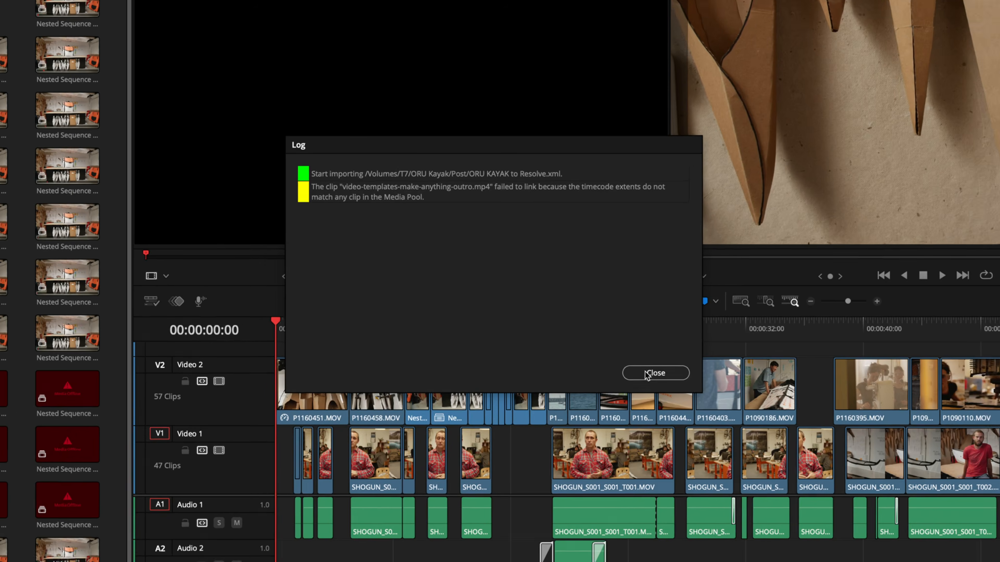
pyautogui.click(654, 379)
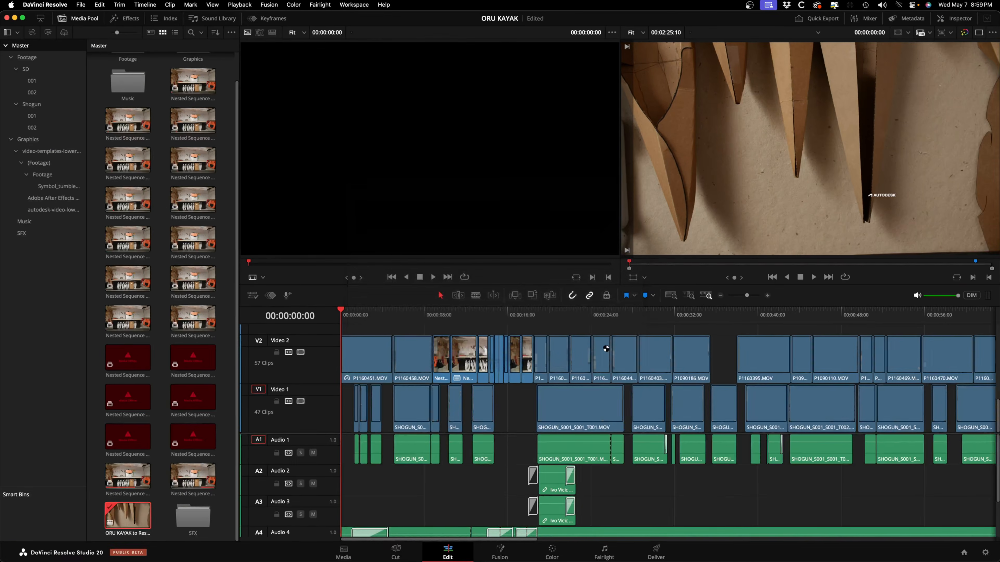
# Fit the whole imported timeline in view, review its video and audio tracks, and inspect the offline outro clip on V6.
pyautogui.hotkey('shift', 'z')
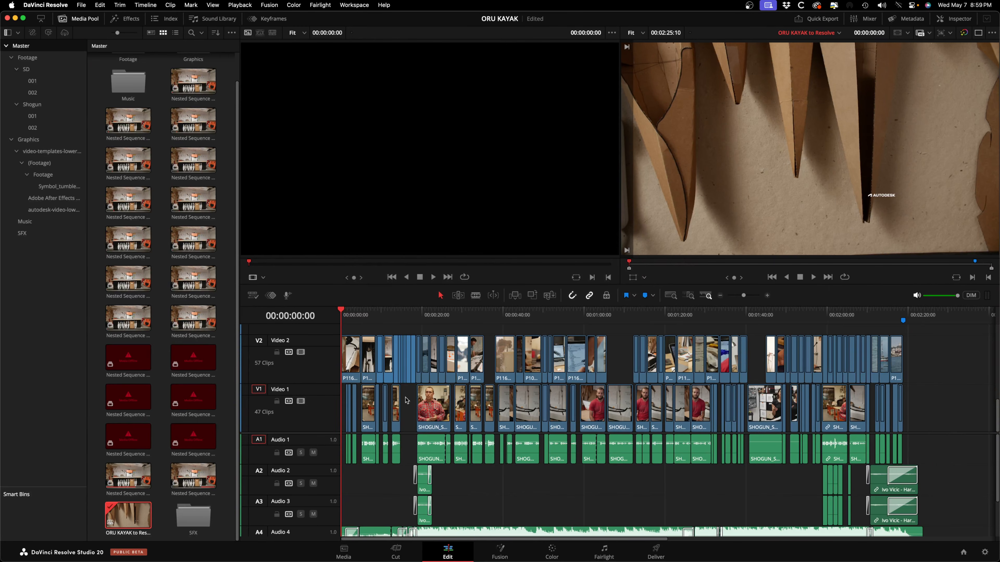
pyautogui.scroll(-5, 296, 405)
pyautogui.scroll(-3, 295, 404)
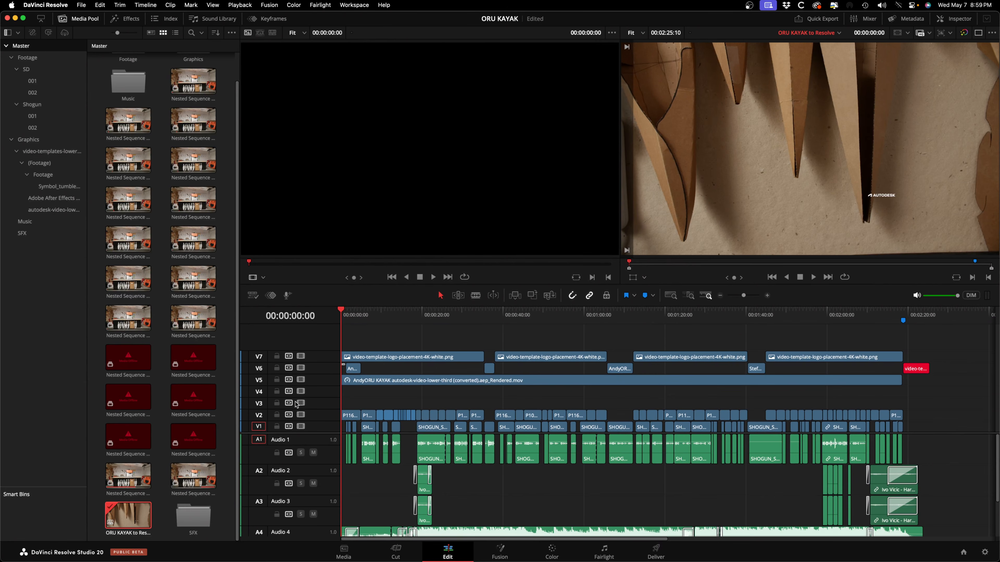
pyautogui.scroll(-5, 300, 483)
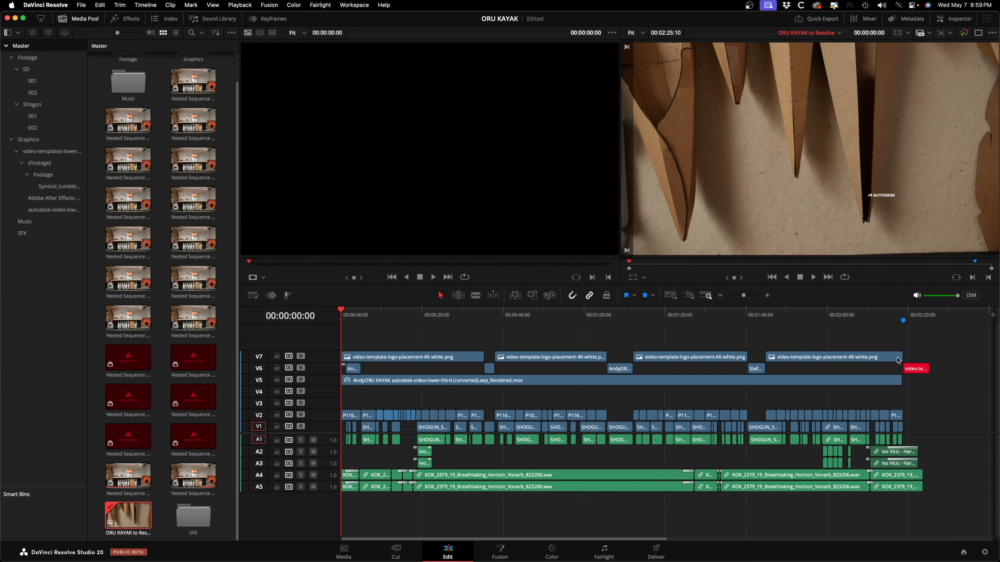
pyautogui.click(919, 317)
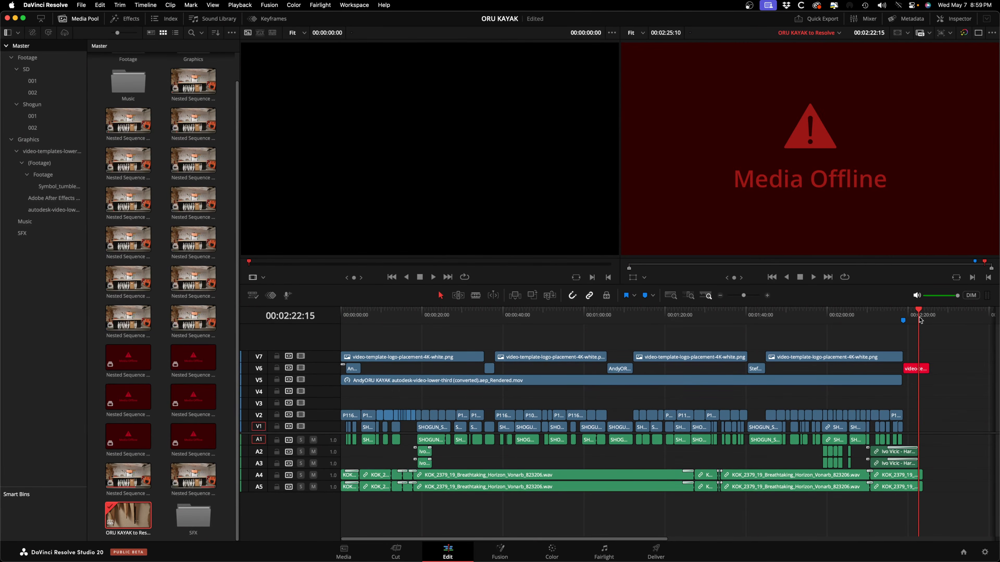
pyautogui.scroll(5, 917, 360)
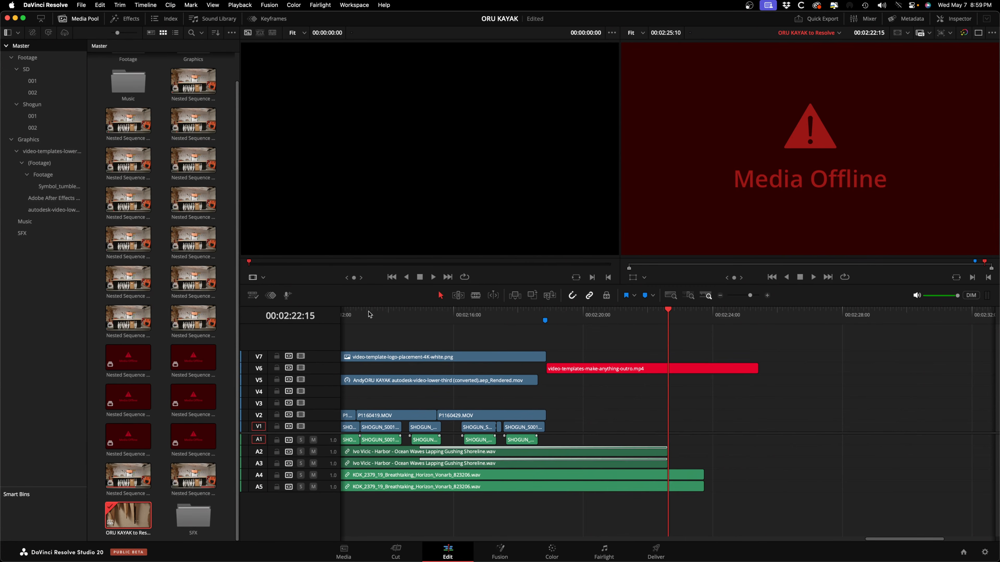
# Replace the offline outro on V6 with video-templates-make-anything-outro.mp4 from the Graphics bin, trimmed to the same length, and save the project.
pyautogui.click(32, 138)
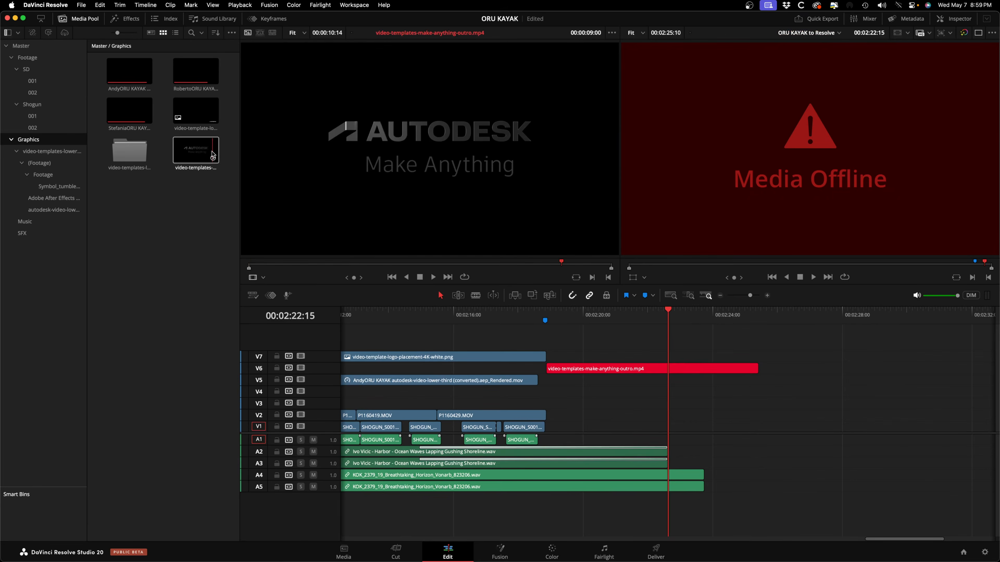
pyautogui.moveTo(198, 152); pyautogui.dragTo(549, 345)
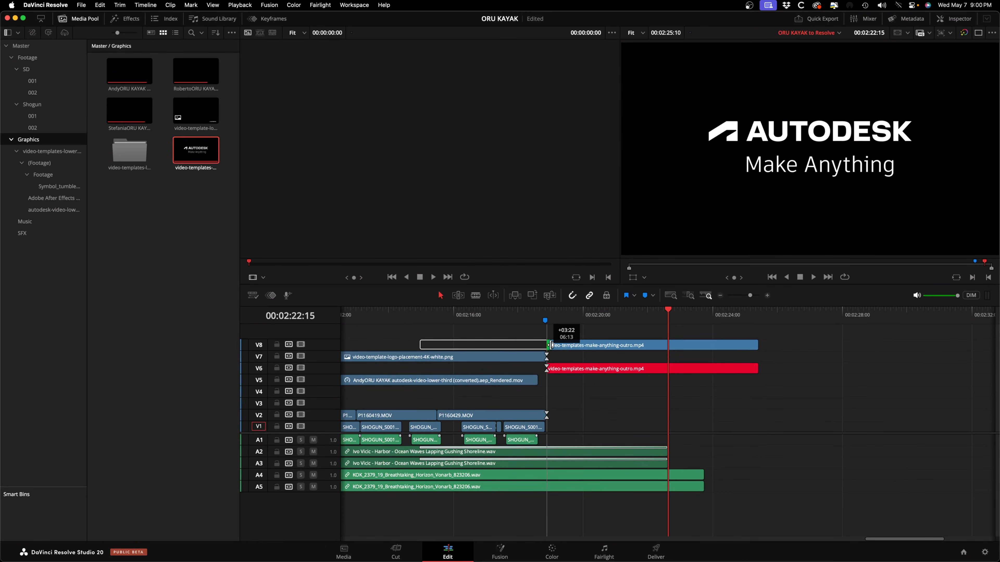
pyautogui.click(573, 350)
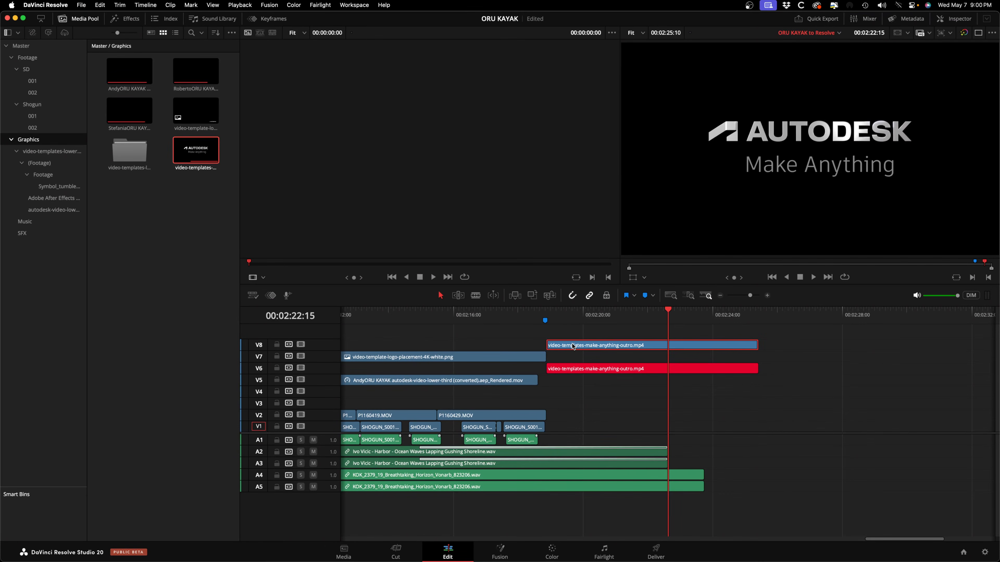
pyautogui.press('BackSpace')
pyautogui.press('cmd+s')
pyautogui.hotkey('shift', 'z')
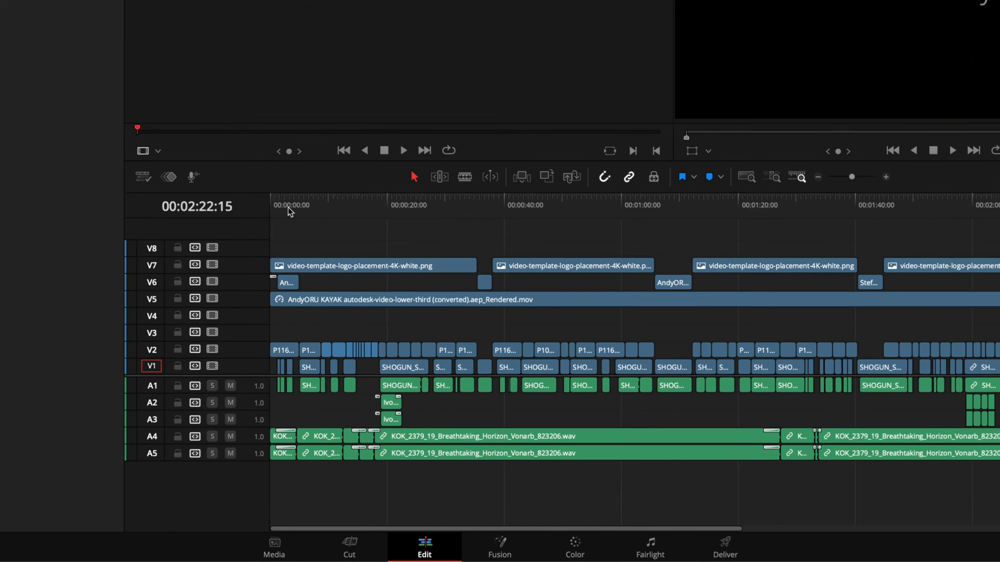
# Delete the first lower-third clip on V6 and the full-length lower-third clip on V5.
pyautogui.click(352, 316)
pyautogui.press('super+equal')
pyautogui.press('super+equal')
pyautogui.press('super+equal')
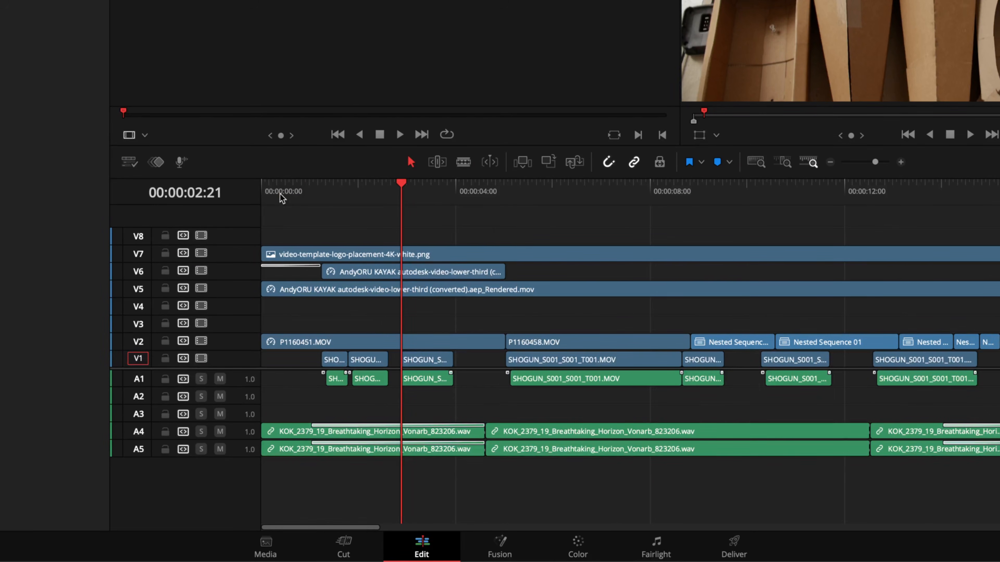
pyautogui.click(379, 274)
pyautogui.hotkey('shift', 'z')
pyautogui.press('BackSpace')
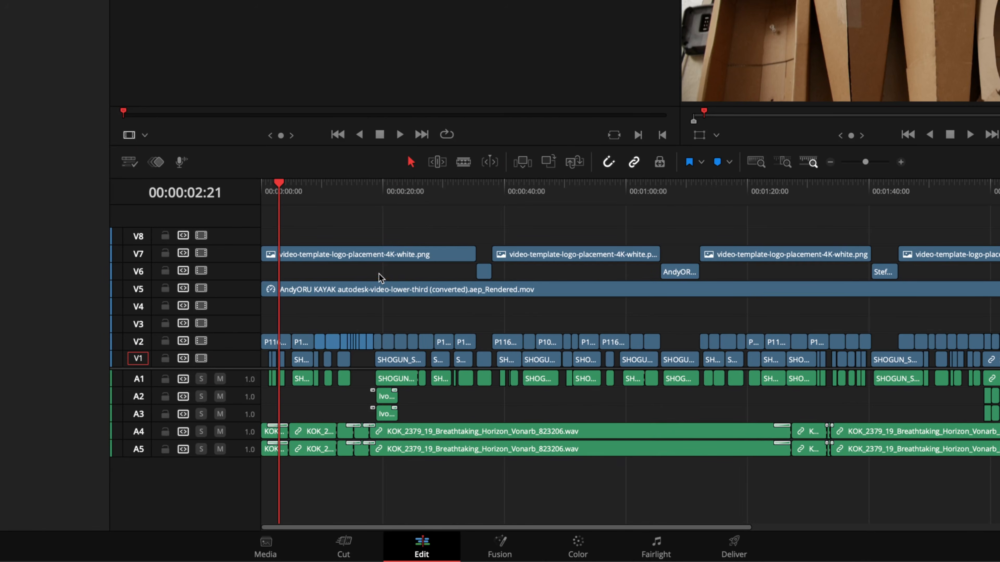
pyautogui.click(385, 290)
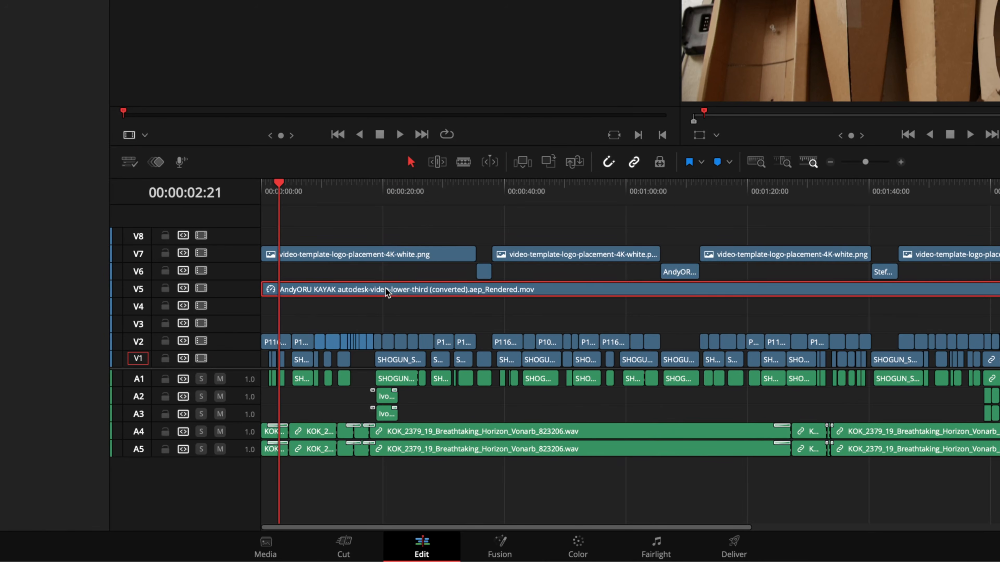
pyautogui.press('BackSpace')
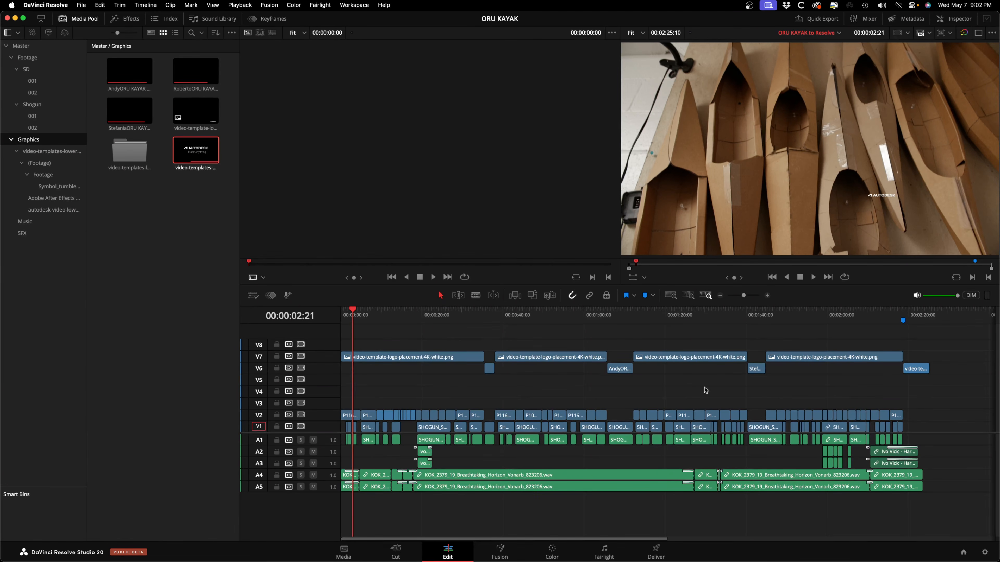
# Delete the music clips on A5 and set the A4 music clips to Stereo using Embedded Channels 1 and 2.
pyautogui.moveTo(923, 526); pyautogui.dragTo(291, 488)
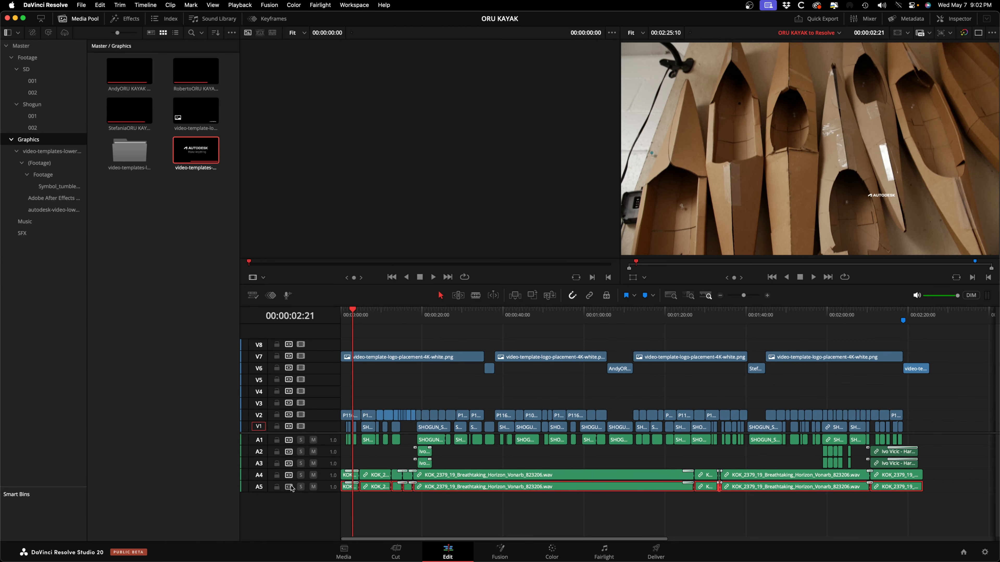
pyautogui.press('Delete')
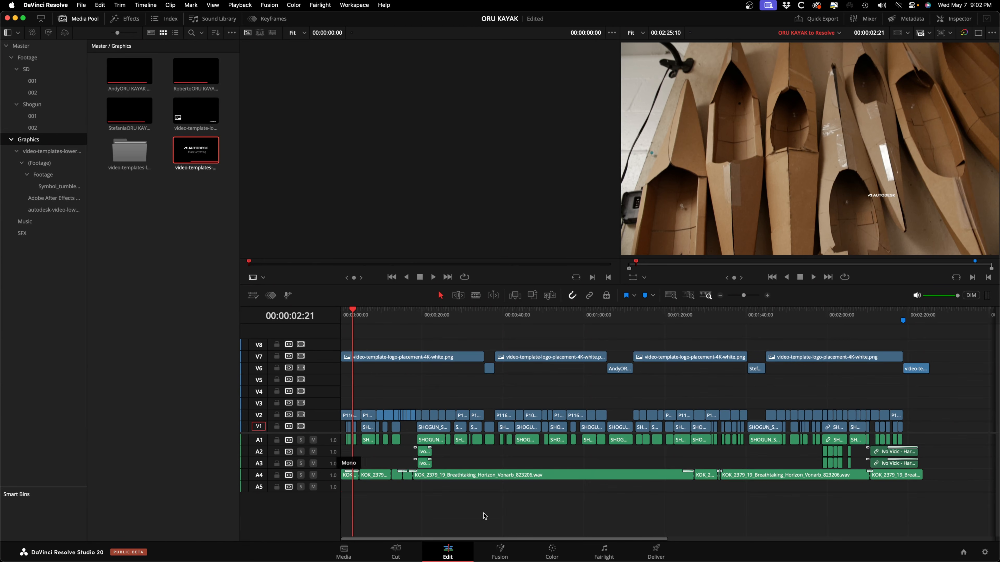
pyautogui.moveTo(904, 507); pyautogui.dragTo(288, 474)
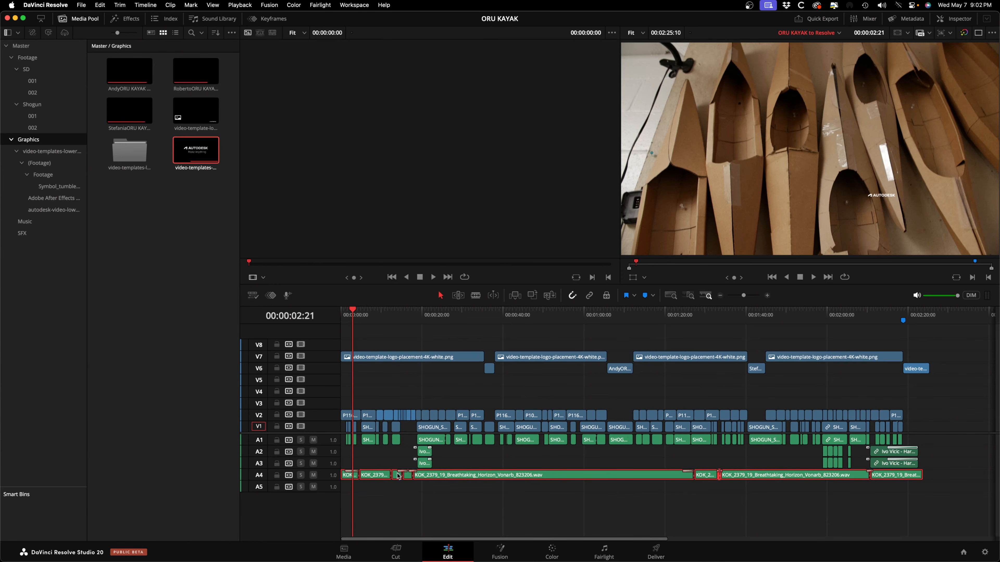
pyautogui.rightClick(477, 479)
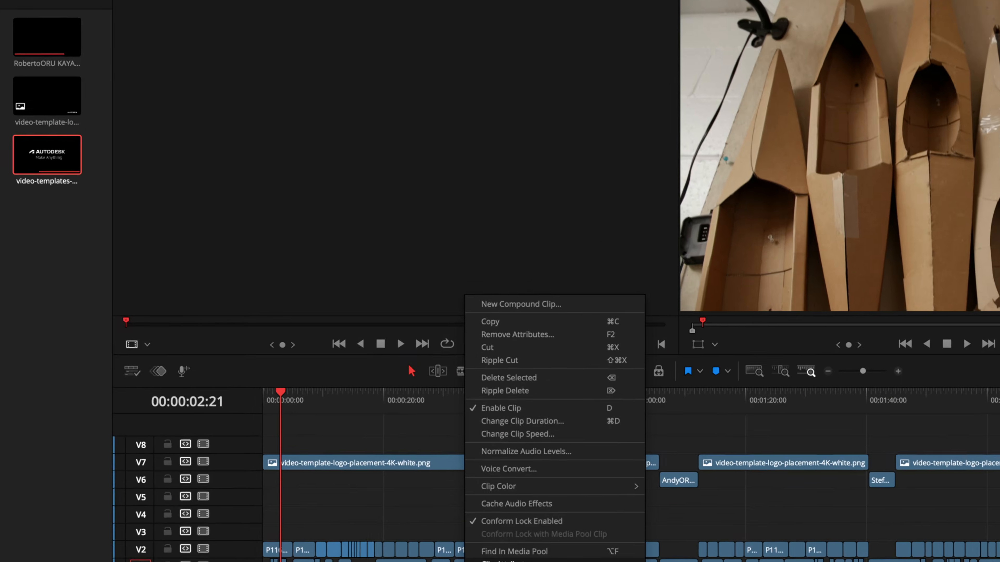
pyautogui.click(520, 426)
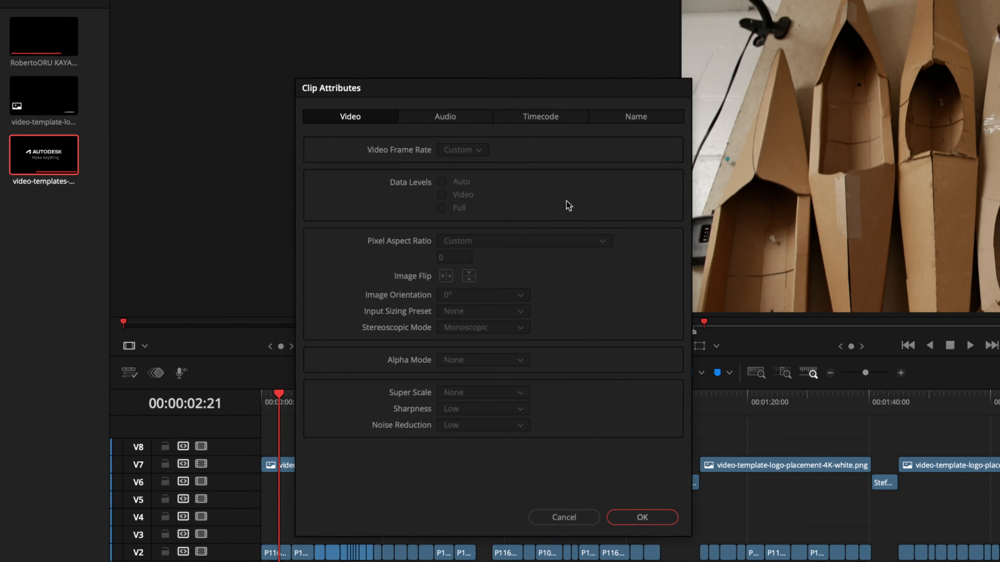
pyautogui.click(458, 120)
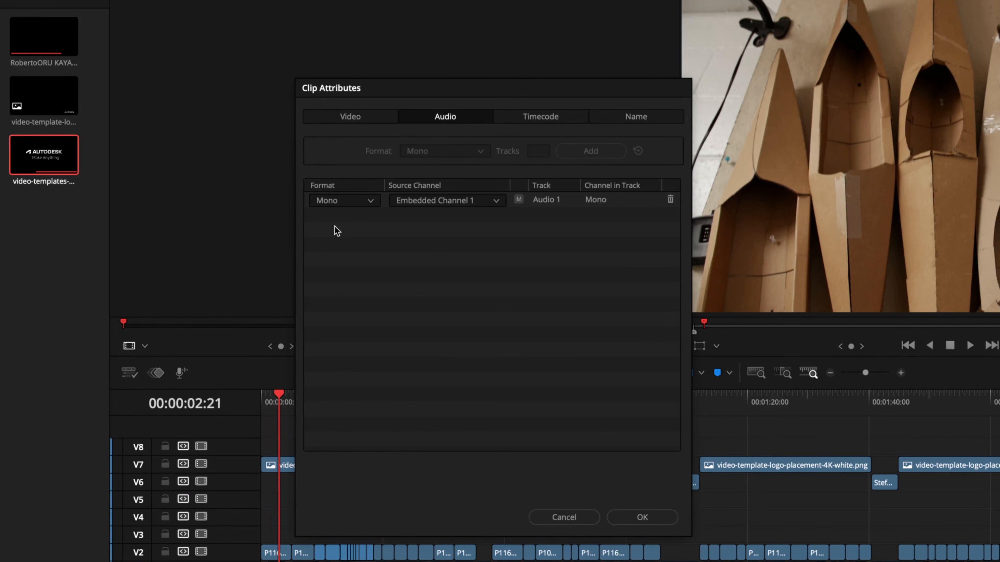
pyautogui.click(340, 202)
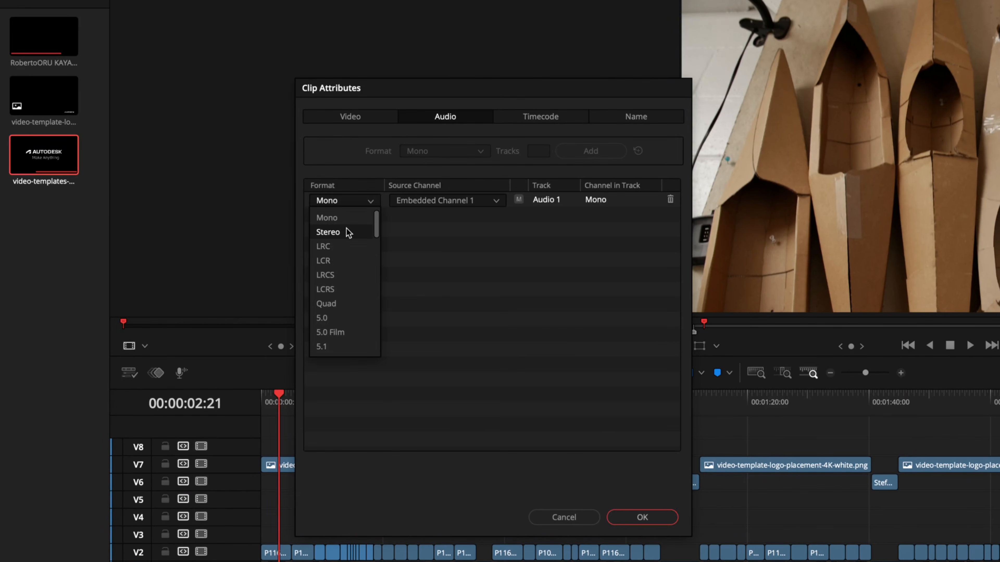
pyautogui.click(327, 232)
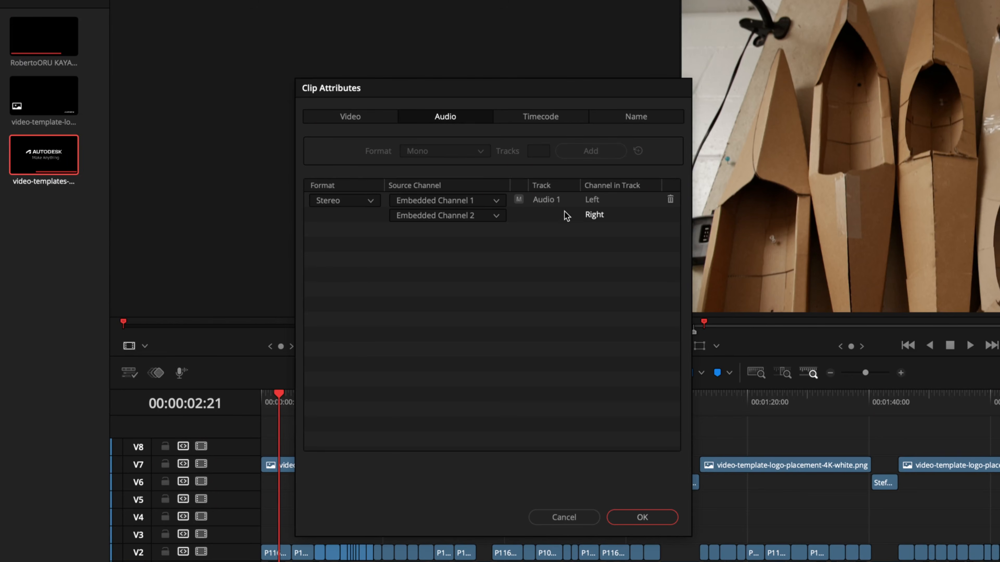
pyautogui.click(442, 219)
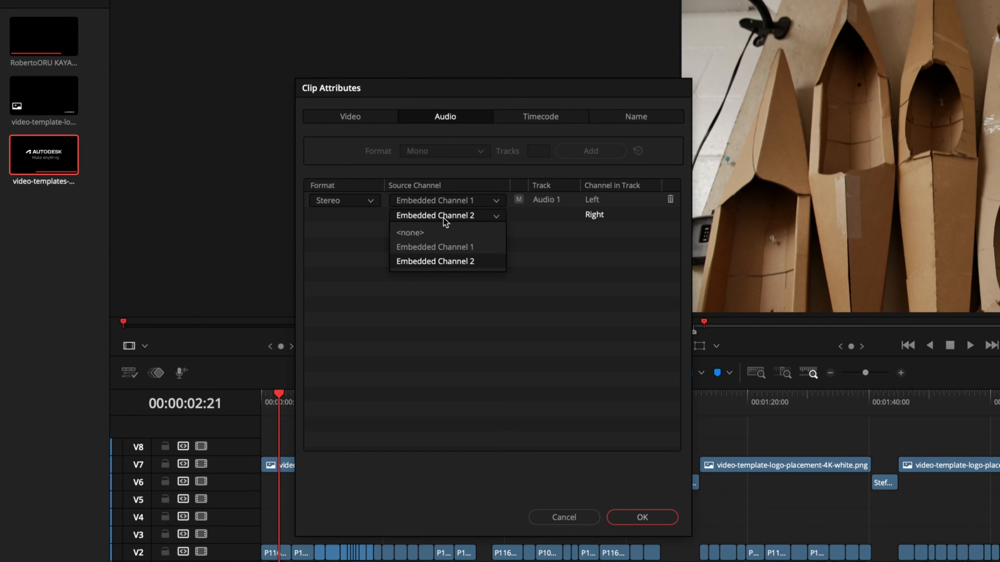
pyautogui.click(443, 218)
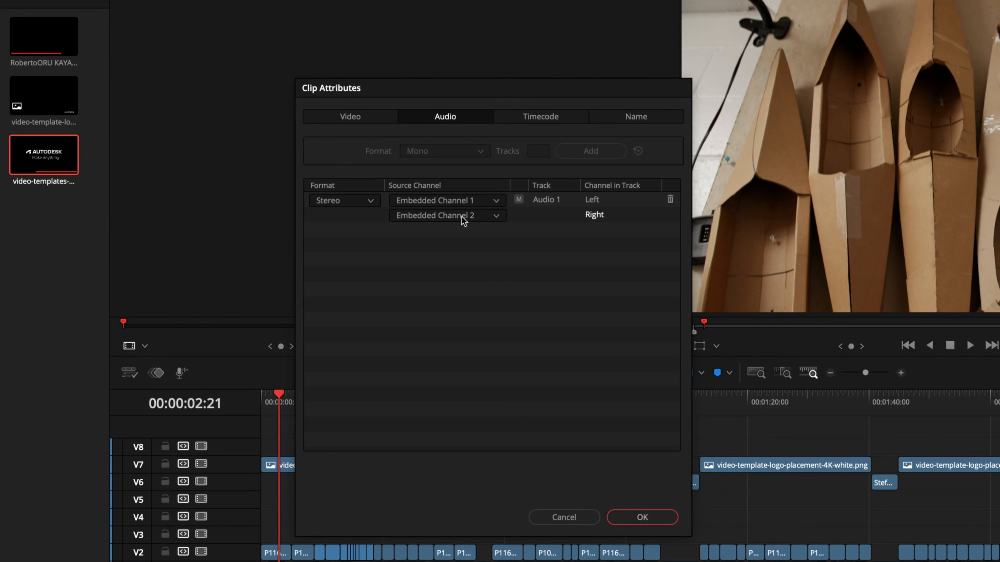
pyautogui.click(642, 518)
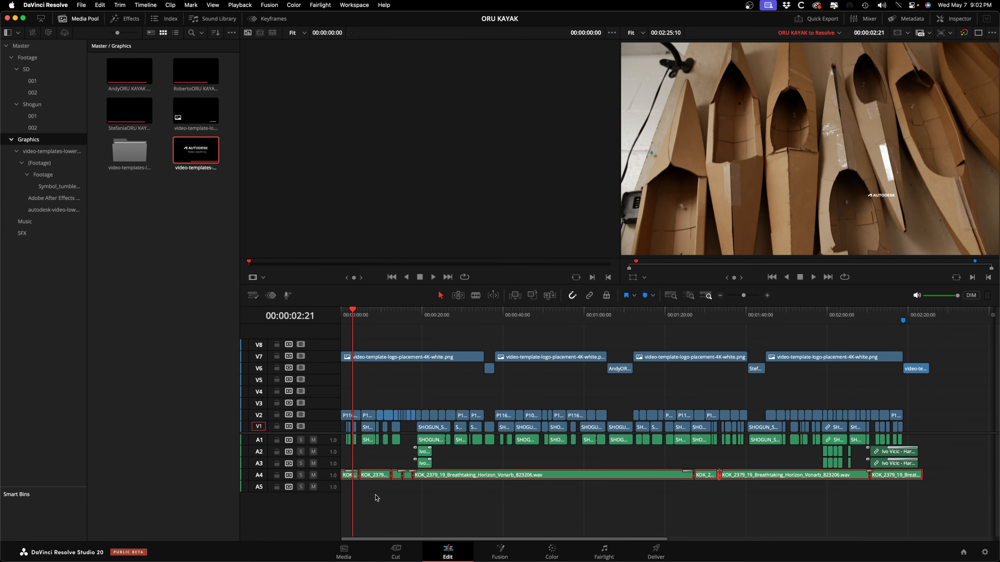
# Change the type of audio track A4 to Stereo and fit the whole timeline back in view.
pyautogui.press('super+equal')
pyautogui.press('super+equal')
pyautogui.press('super+equal')
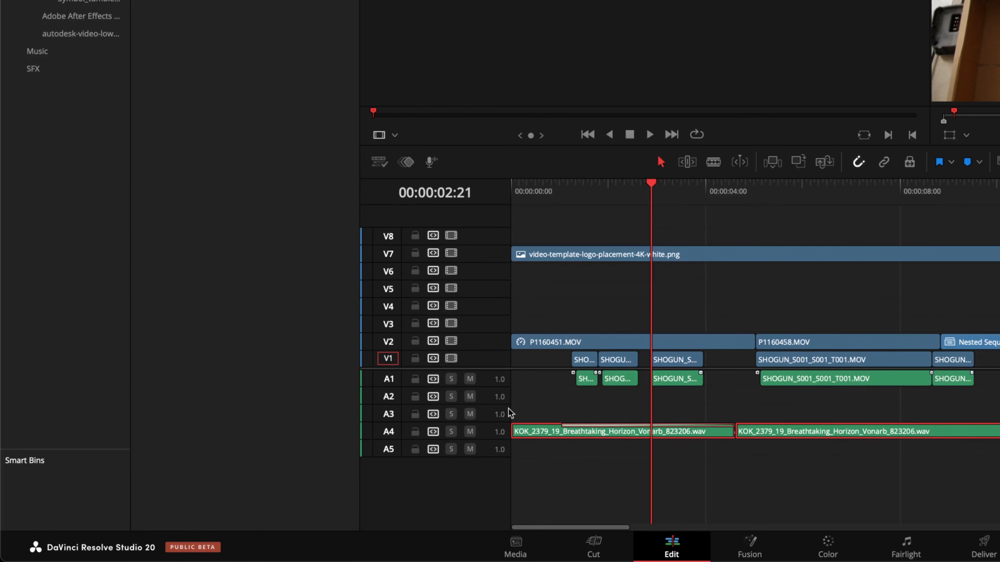
pyautogui.rightClick(487, 433)
pyautogui.moveTo(571, 391)
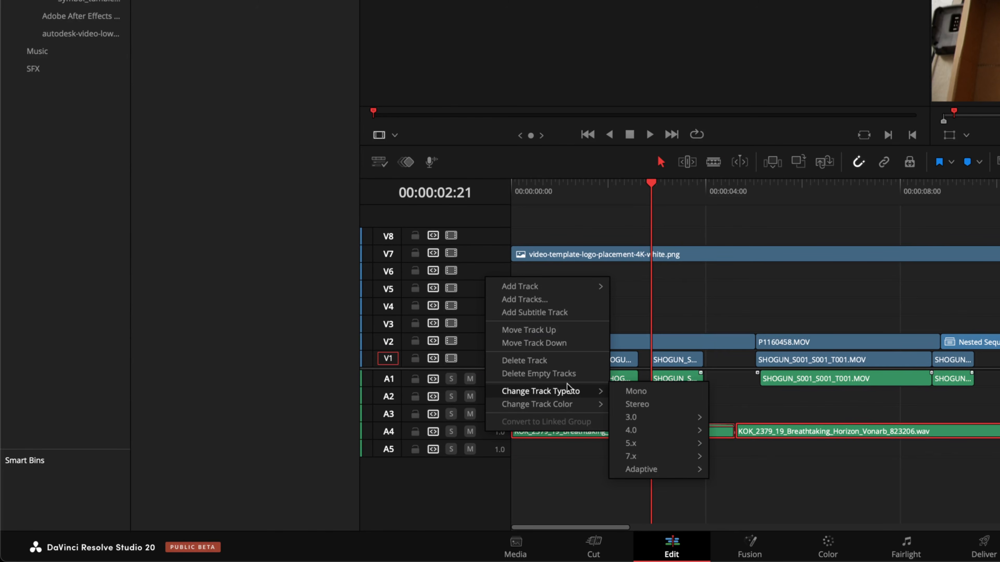
pyautogui.click(637, 405)
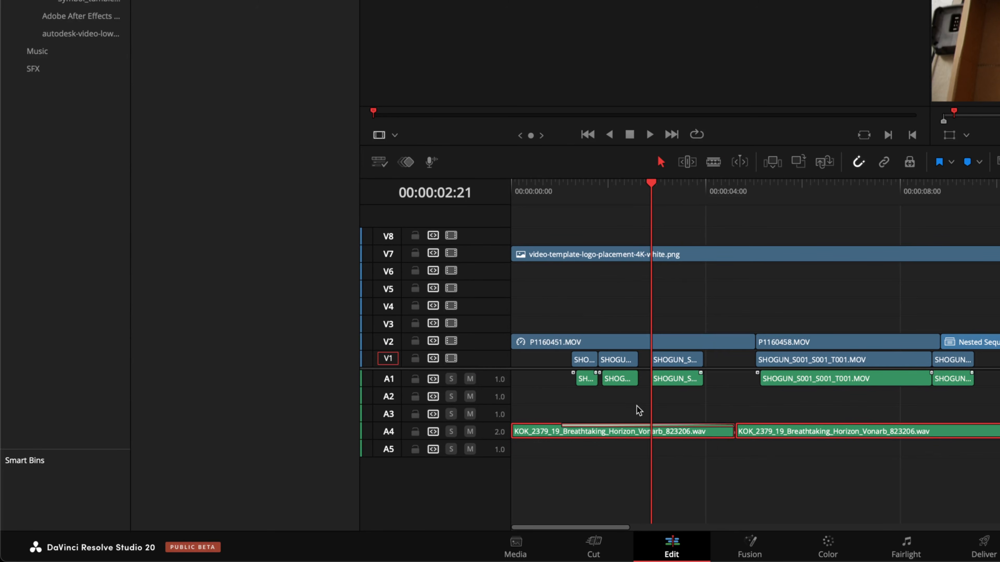
pyautogui.hotkey('shift', 'z')
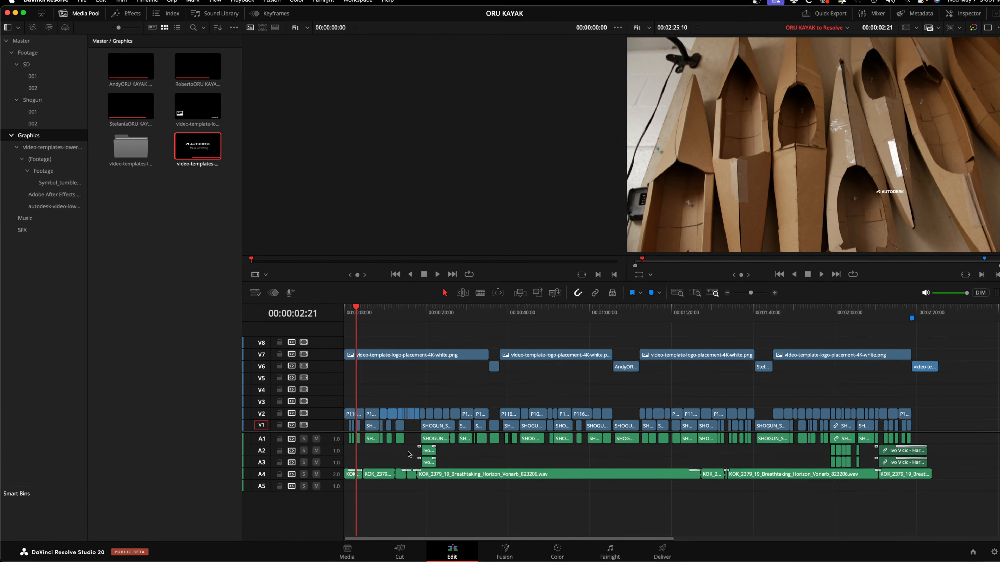
# Delete the duplicate sound clips on A3 and set the A2 clips to Stereo using Embedded Channels 1 and 2.
pyautogui.moveTo(400, 466)
pyautogui.mouseDown()
pyautogui.moveTo(921, 464)
pyautogui.moveTo(335, 457)
pyautogui.moveTo(397, 458)
pyautogui.mouseUp()
pyautogui.press('Delete')
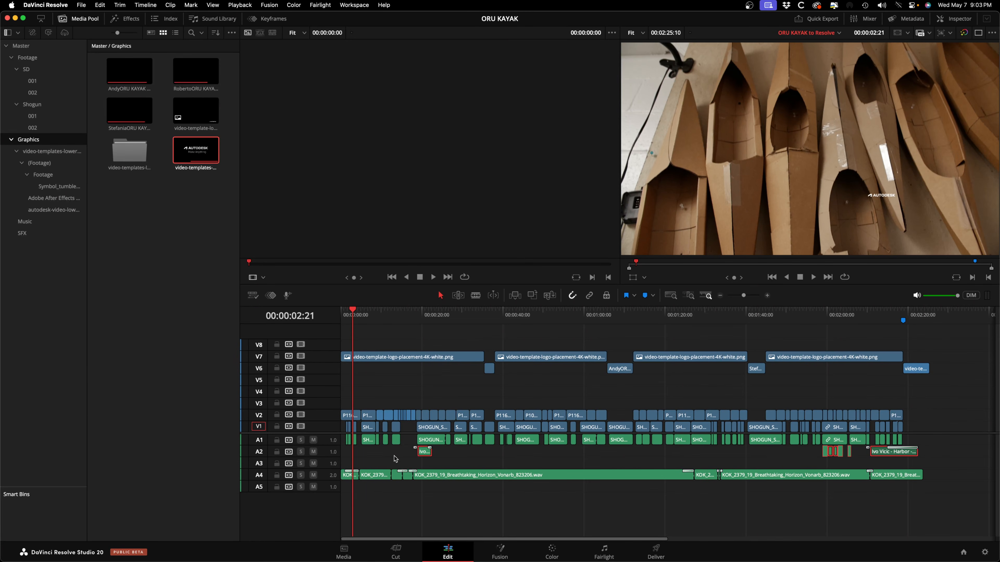
pyautogui.rightClick(426, 454)
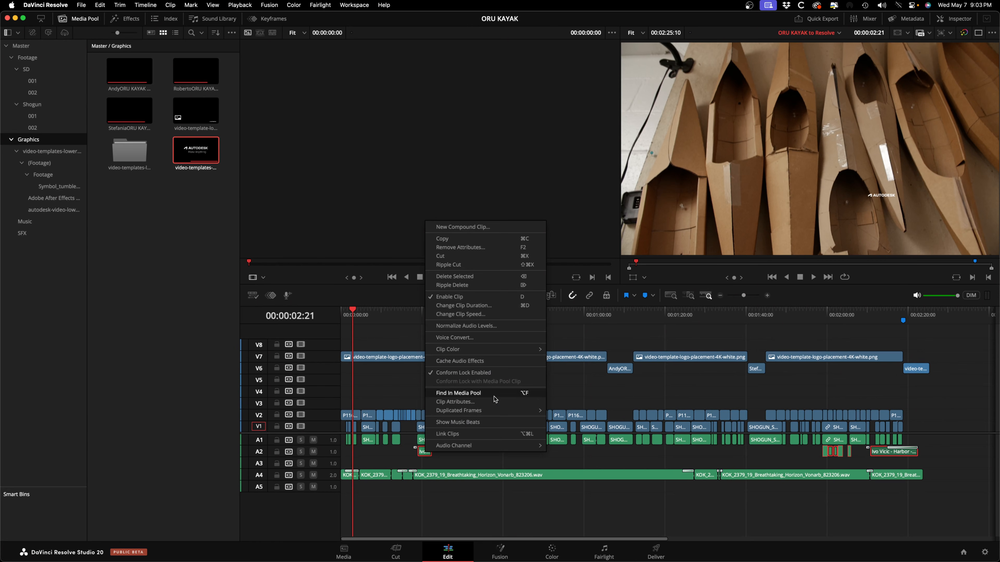
pyautogui.click(539, 399)
pyautogui.click(406, 181)
pyautogui.click(405, 202)
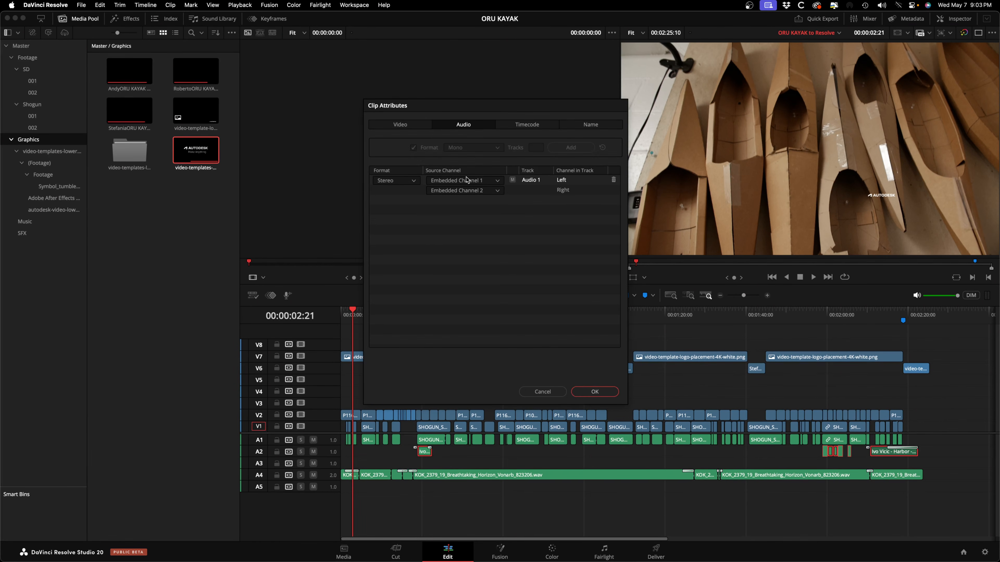
pyautogui.click(595, 392)
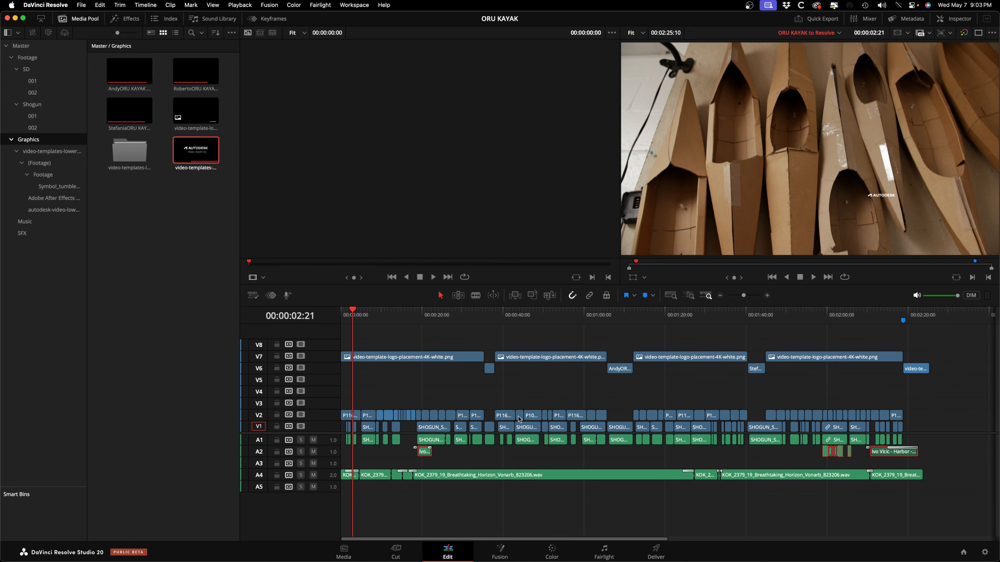
# Change the type of audio track A2 to Stereo and delete all empty tracks from the timeline.
pyautogui.rightClick(328, 452)
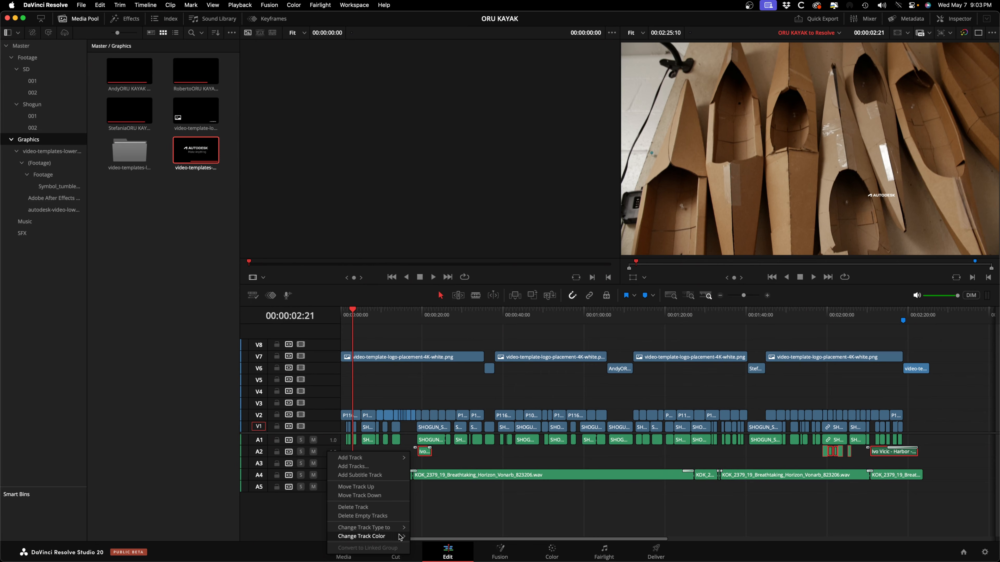
pyautogui.moveTo(396, 531)
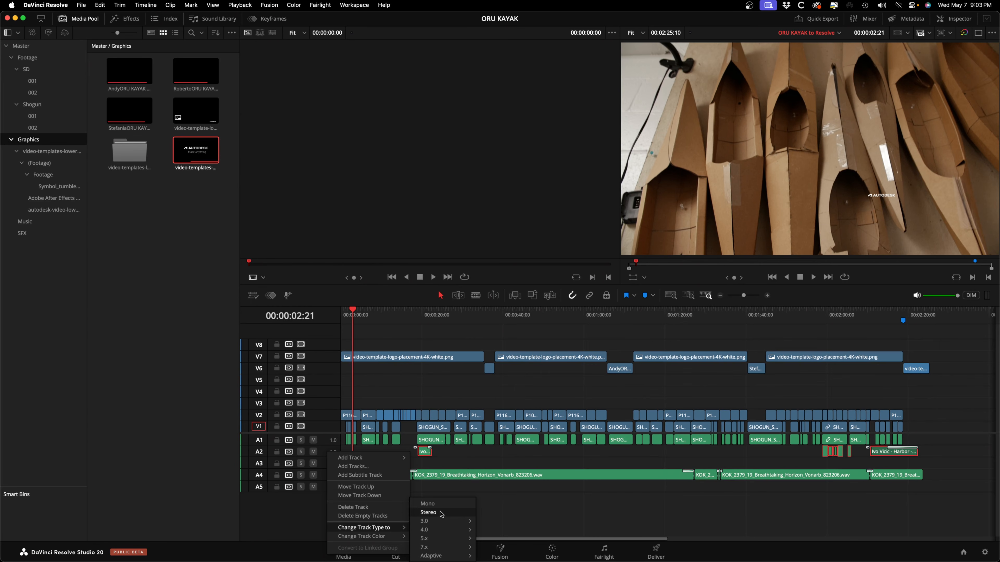
pyautogui.click(428, 512)
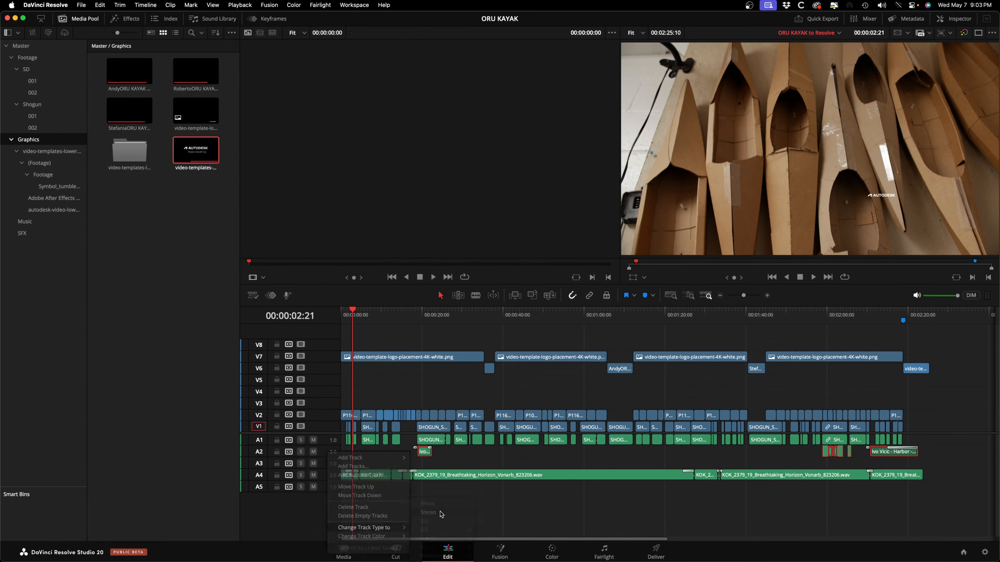
pyautogui.rightClick(306, 515)
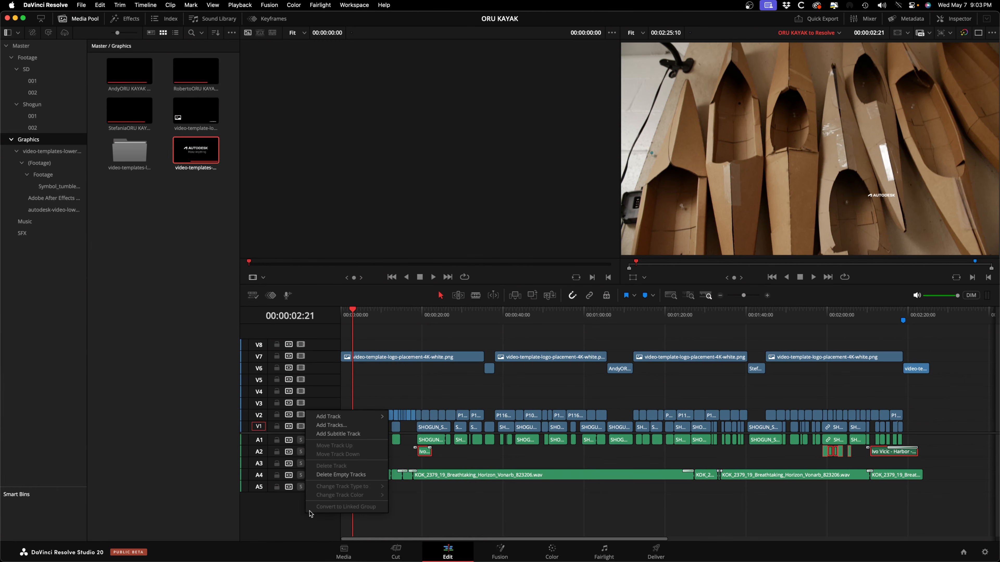
pyautogui.click(352, 475)
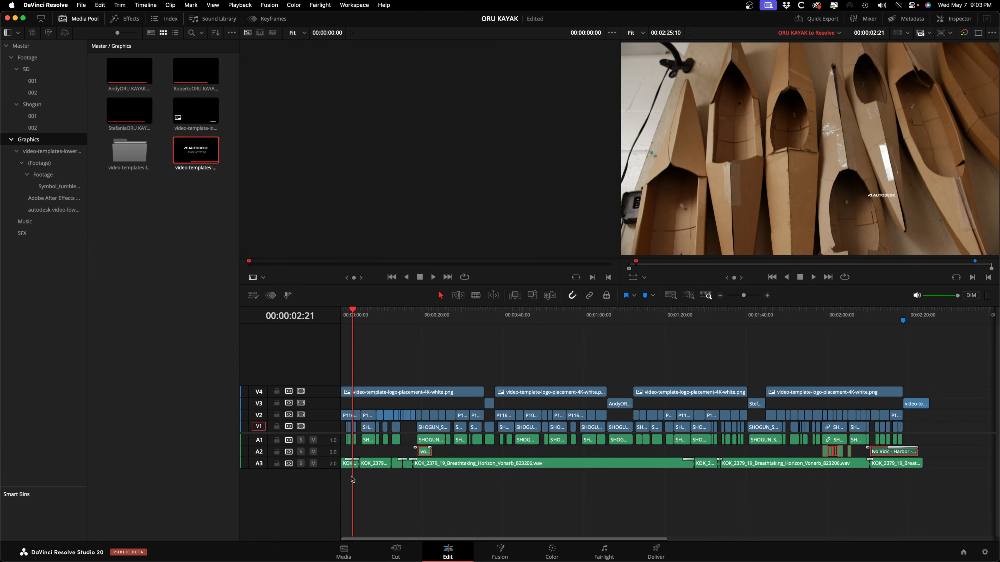
pyautogui.press('super+s')
# Play a few seconds of the timeline from about 00:00:20 to listen to the audio mix.
pyautogui.click(422, 316)
pyautogui.press('space')
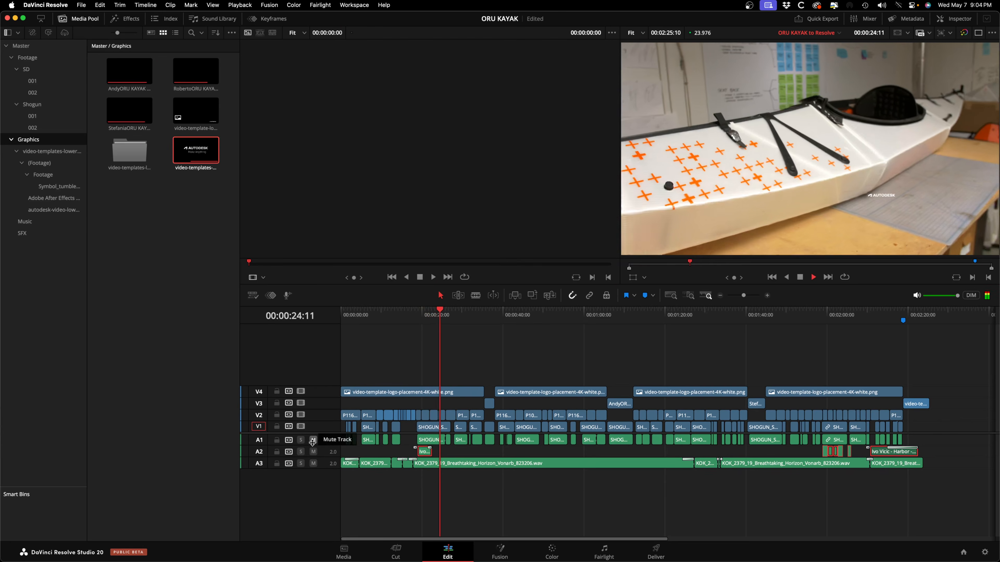
pyautogui.press('space')
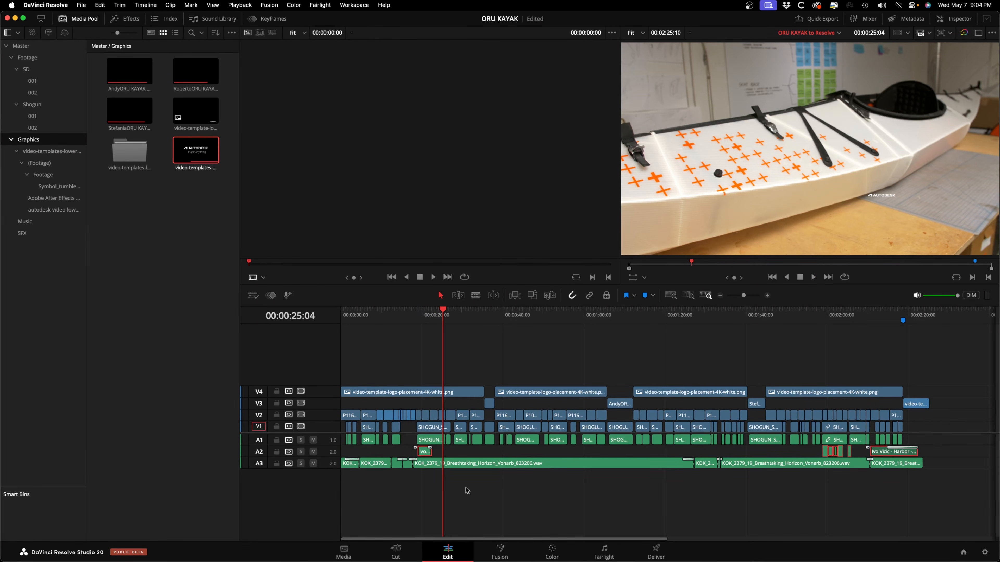
# Switch to Premiere Pro and check the audio gain of the A1 clip starting at 00:01:40:08.
pyautogui.press('super+Tab')
pyautogui.press('super+Tab')
pyautogui.press('super+Tab')
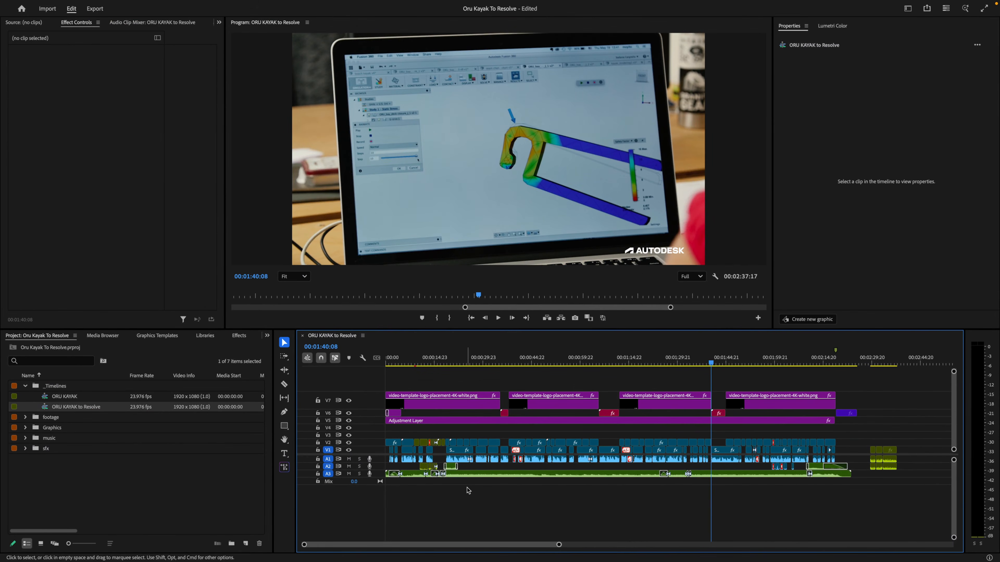
pyautogui.click(721, 463)
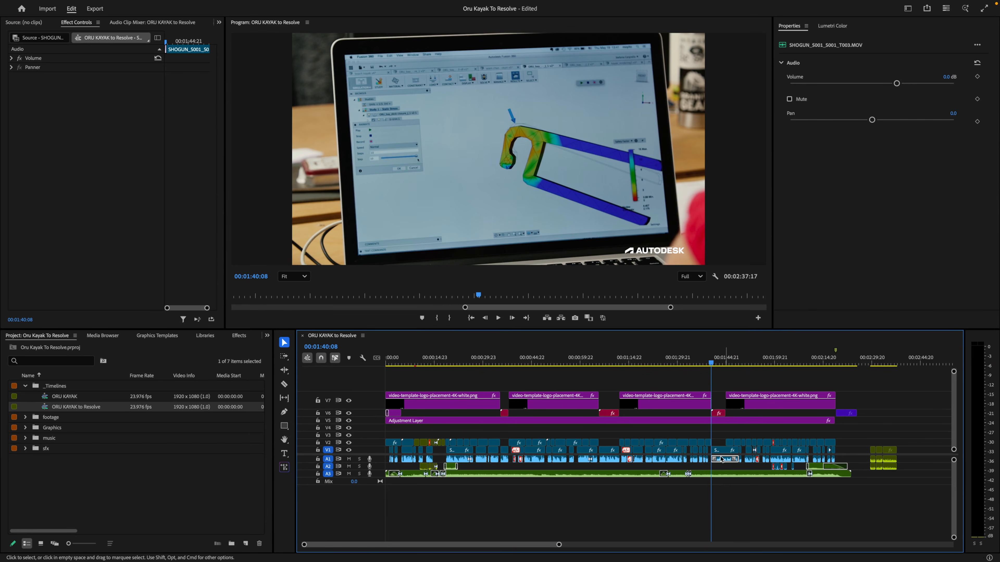
pyautogui.moveTo(723, 462)
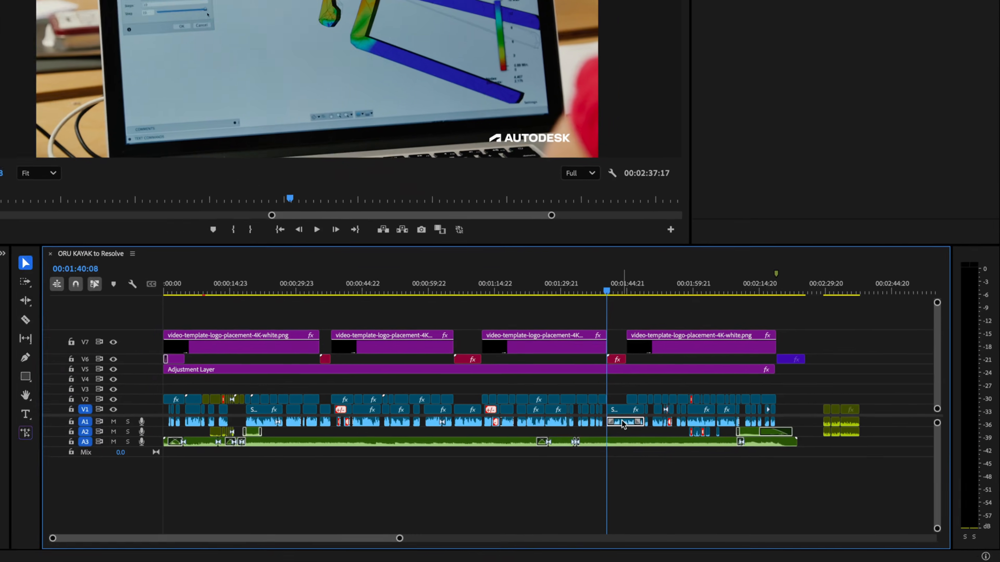
pyautogui.press('g')
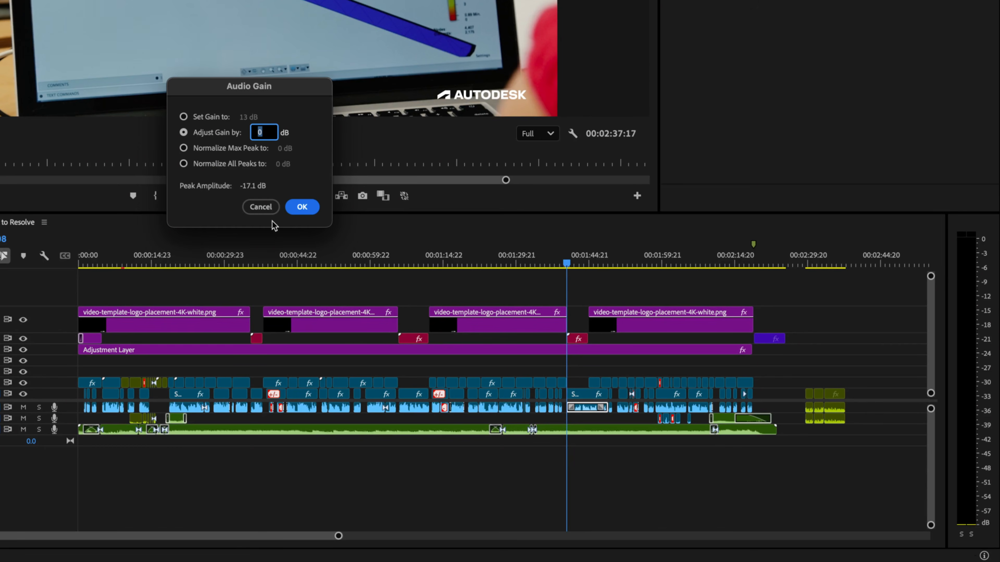
pyautogui.click(257, 209)
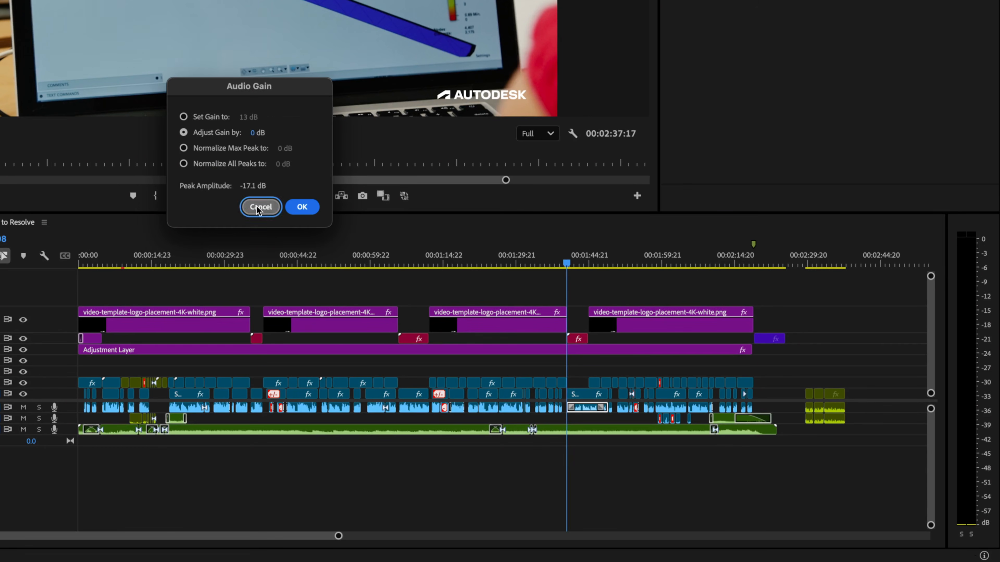
# Check the audio gain of an earlier A1 clip and of the long second-half music clip on A3.
pyautogui.click(509, 408)
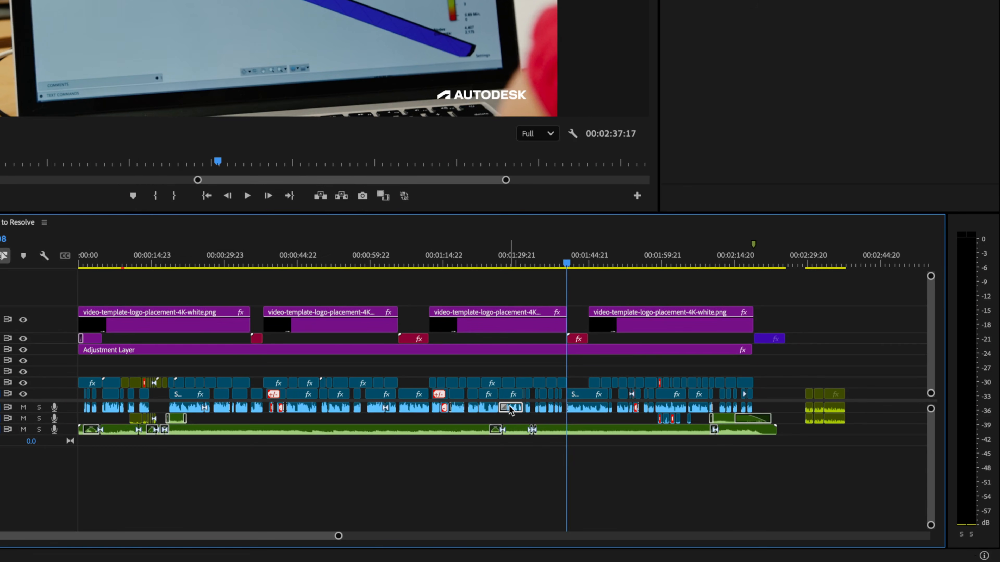
pyautogui.press('g')
pyautogui.click(274, 213)
pyautogui.click(599, 431)
pyautogui.press('g')
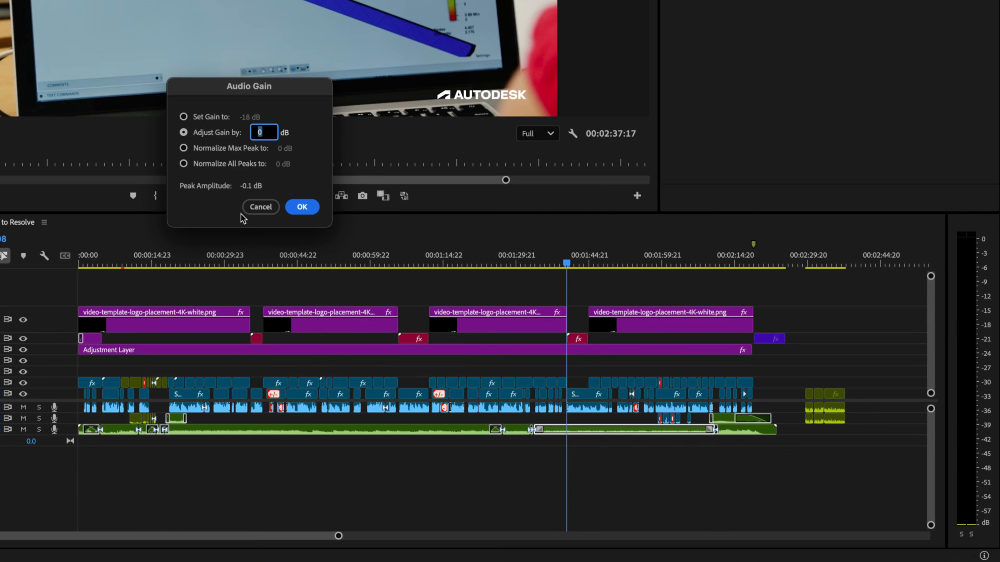
pyautogui.click(262, 208)
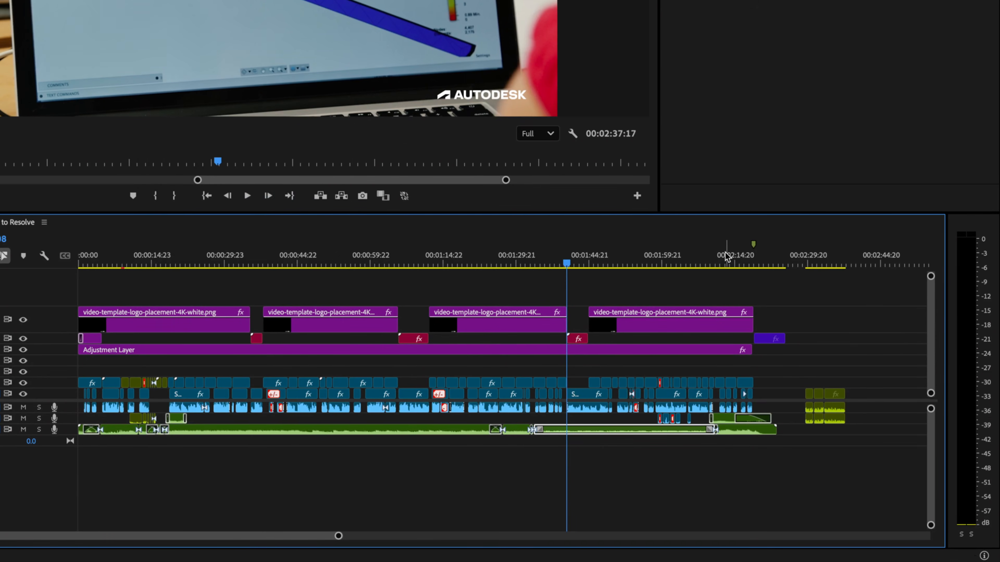
# Inspect clip volumes in DaVinci Resolve's Inspector and compare the final ocean waves clip on A2 with its volume in Premiere Pro.
pyautogui.press('super+Tab')
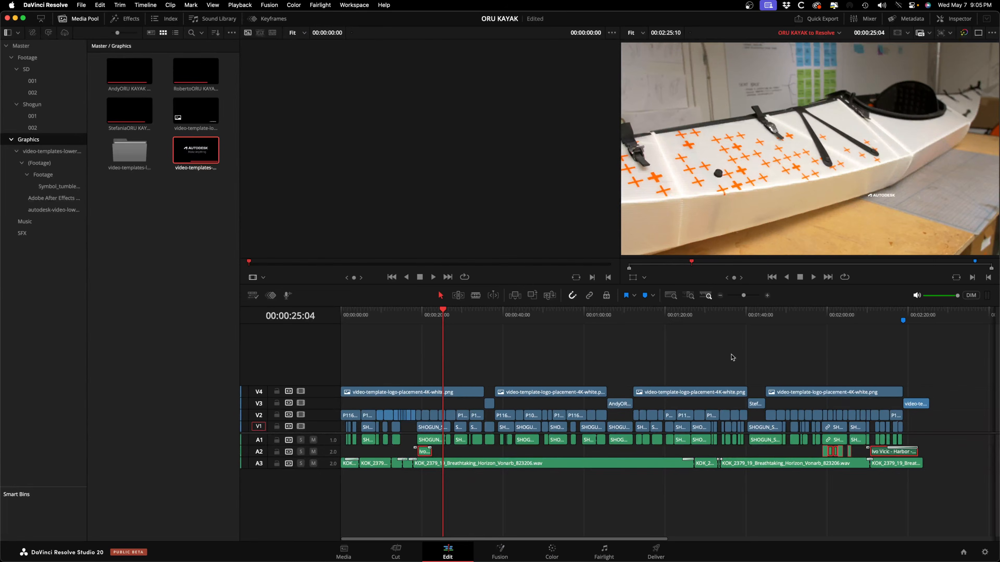
pyautogui.click(953, 19)
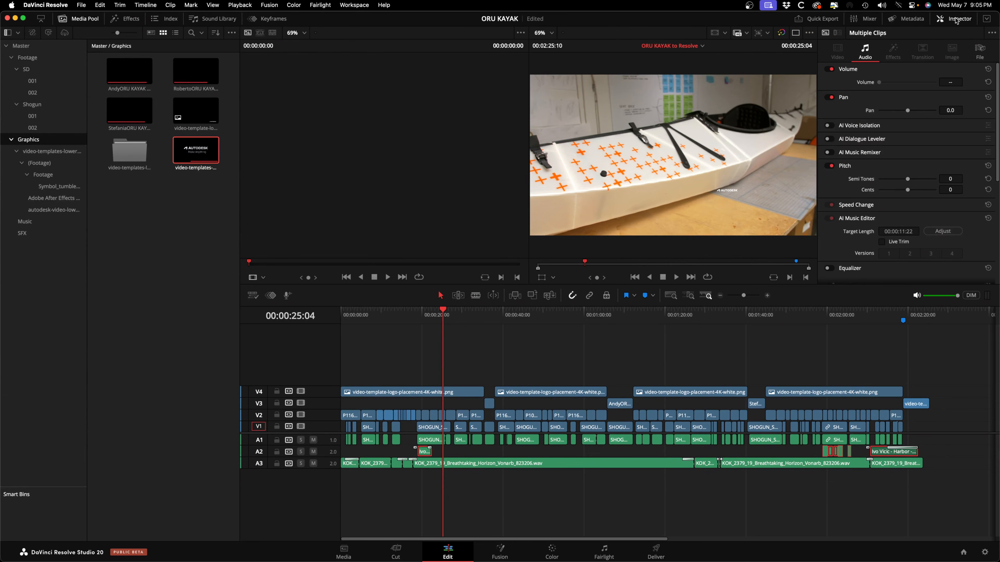
pyautogui.click(479, 463)
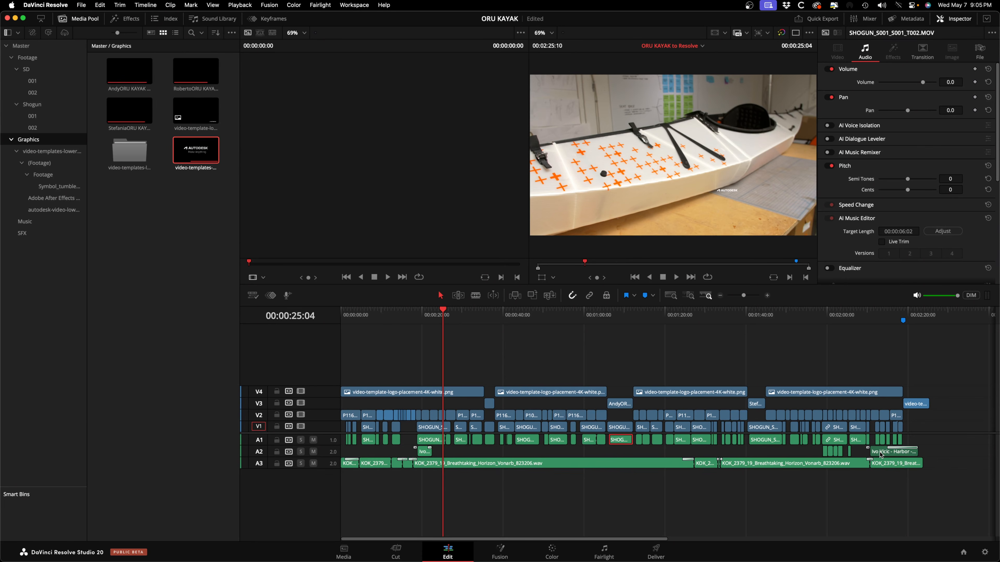
pyautogui.click(881, 454)
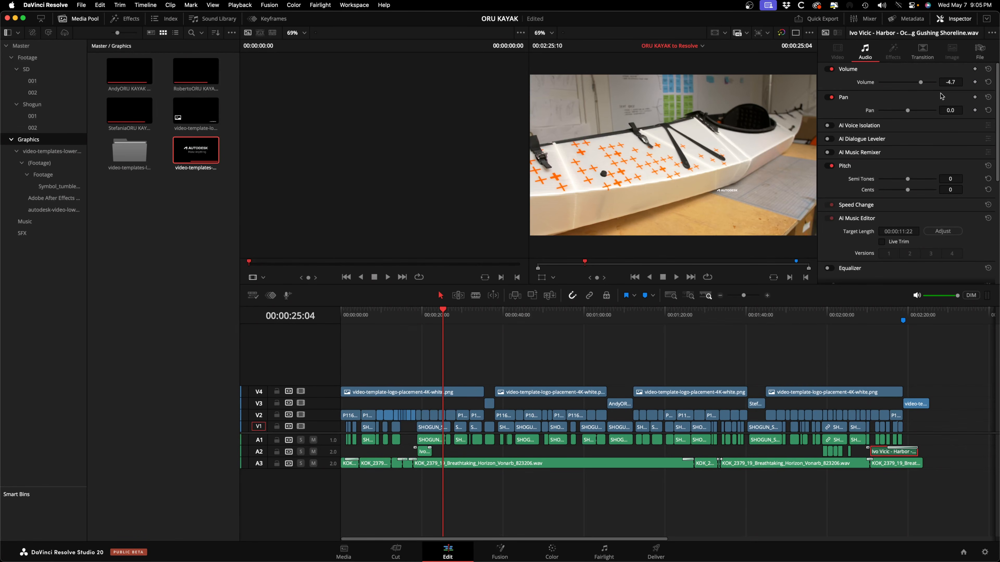
pyautogui.press('super+Tab')
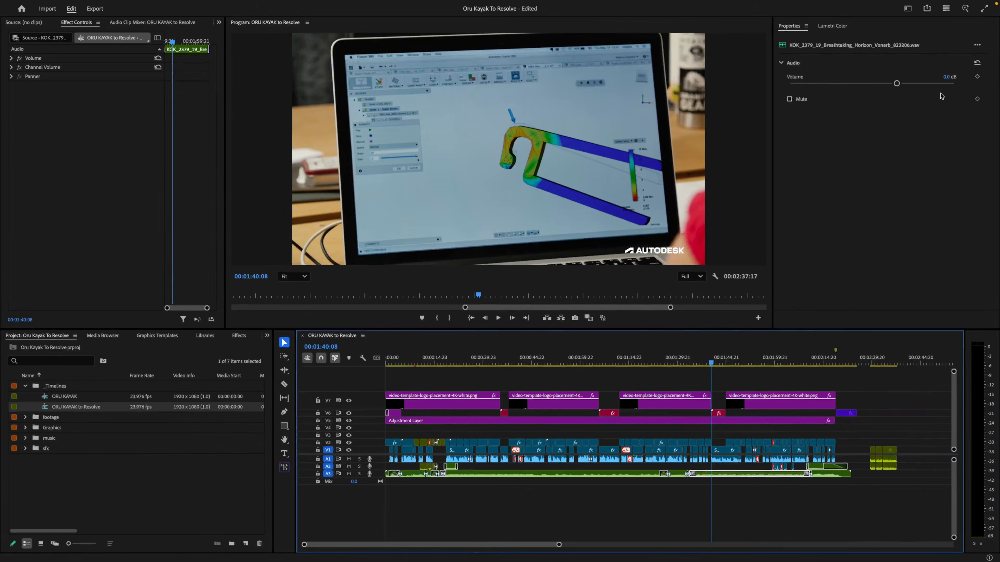
pyautogui.click(818, 468)
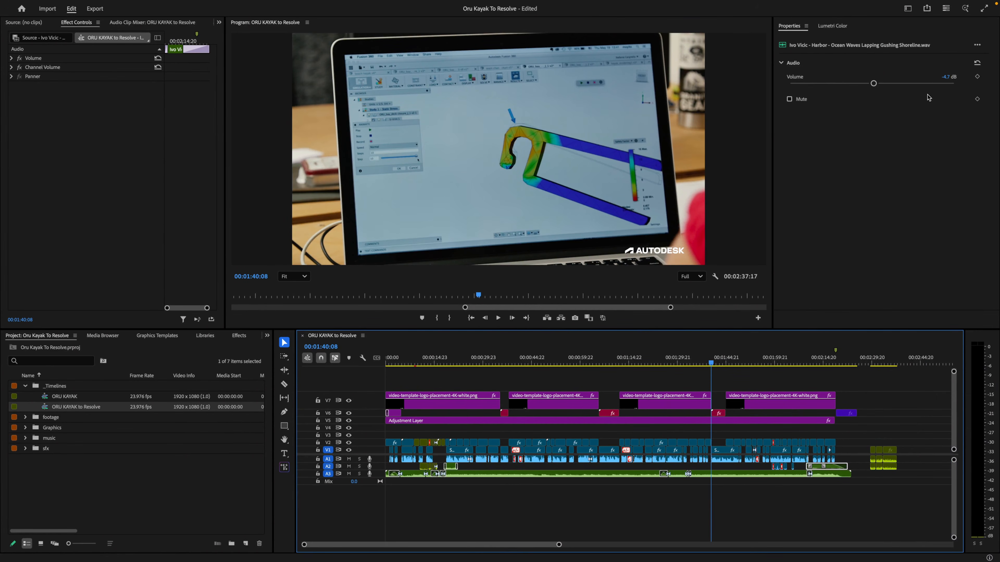
# Switch to DaVinci Resolve and set the volume of the longest music clip on A3 to -18 dB.
pyautogui.press('super+Tab')
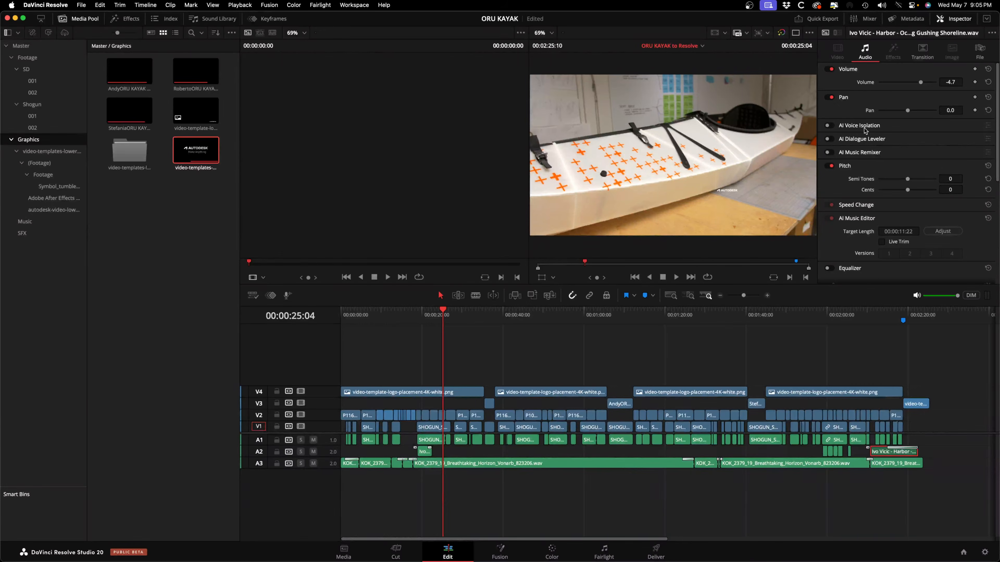
pyautogui.click(540, 464)
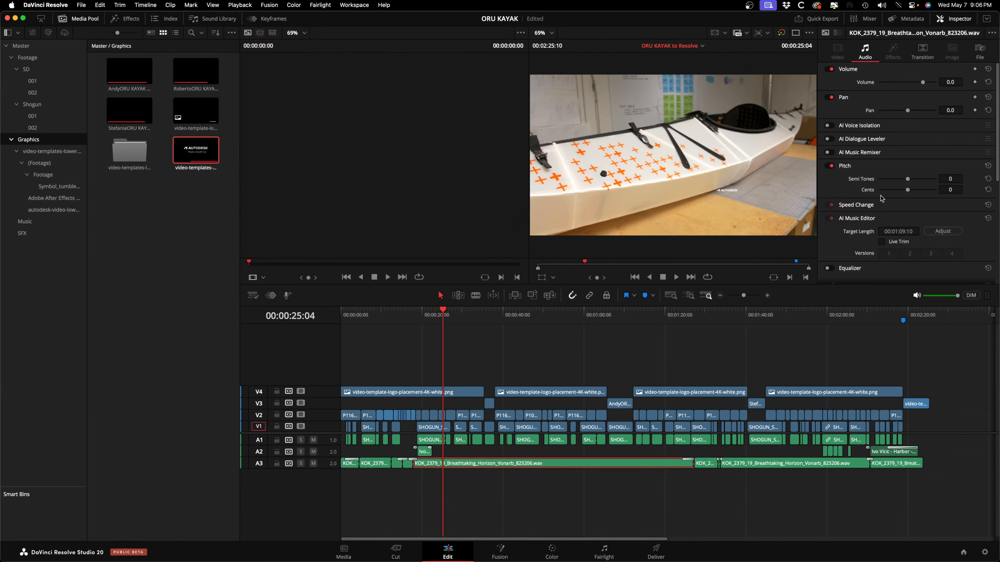
pyautogui.click(952, 83)
pyautogui.write('-18')
pyautogui.press('Return')
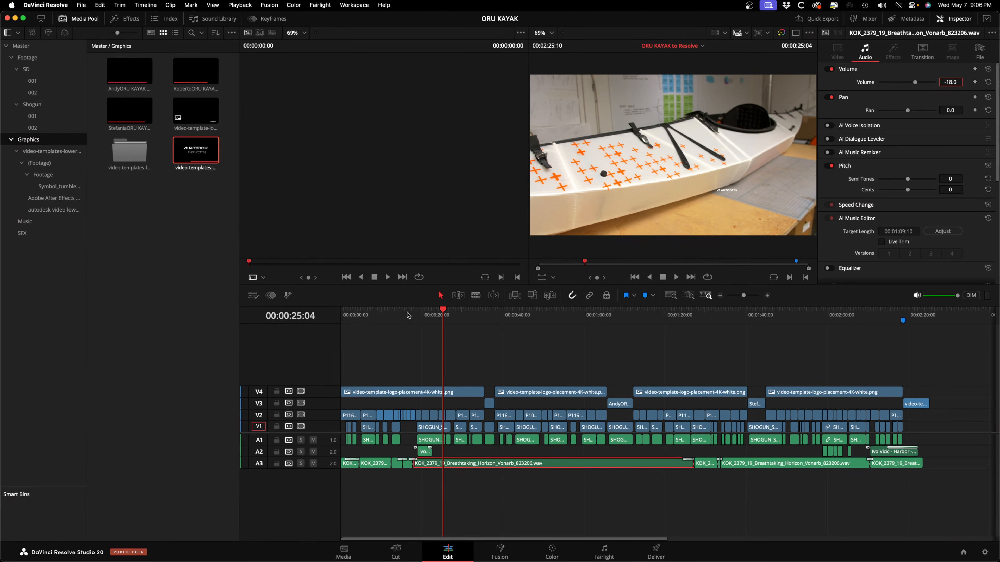
# Examine the cross fade at the start of the first ocean waves clip on A2, around 00:00:18:12.
pyautogui.click(416, 319)
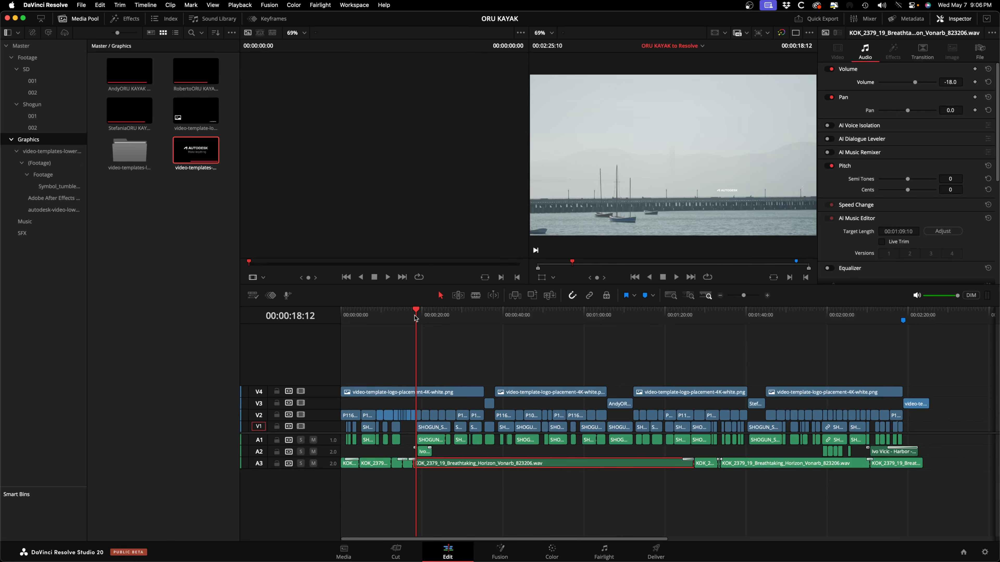
pyautogui.press('super+equal')
pyautogui.press('super+equal')
pyautogui.press('super+equal')
pyautogui.press('super+equal')
pyautogui.press('super+minus')
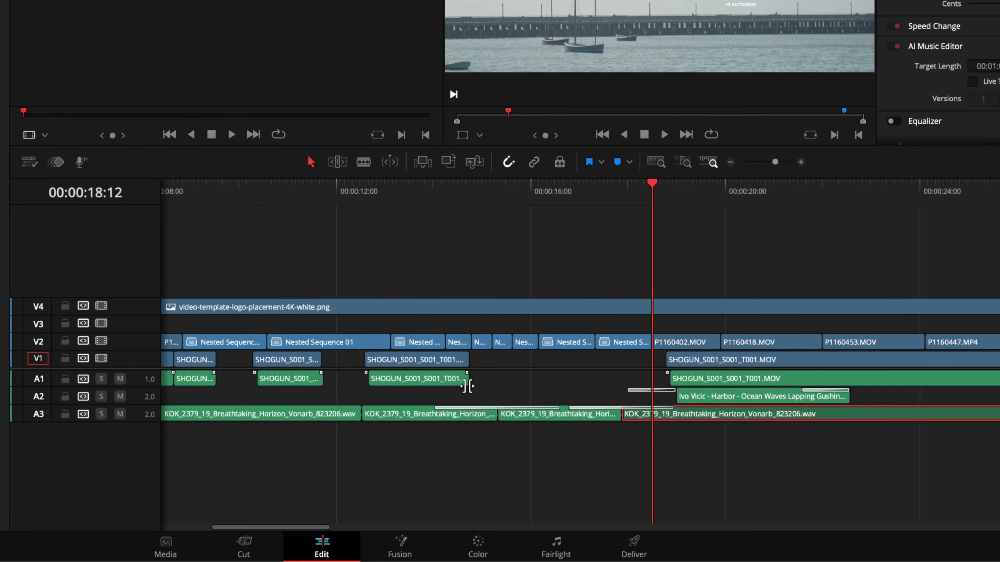
pyautogui.press('super+equal')
pyautogui.press('super+equal')
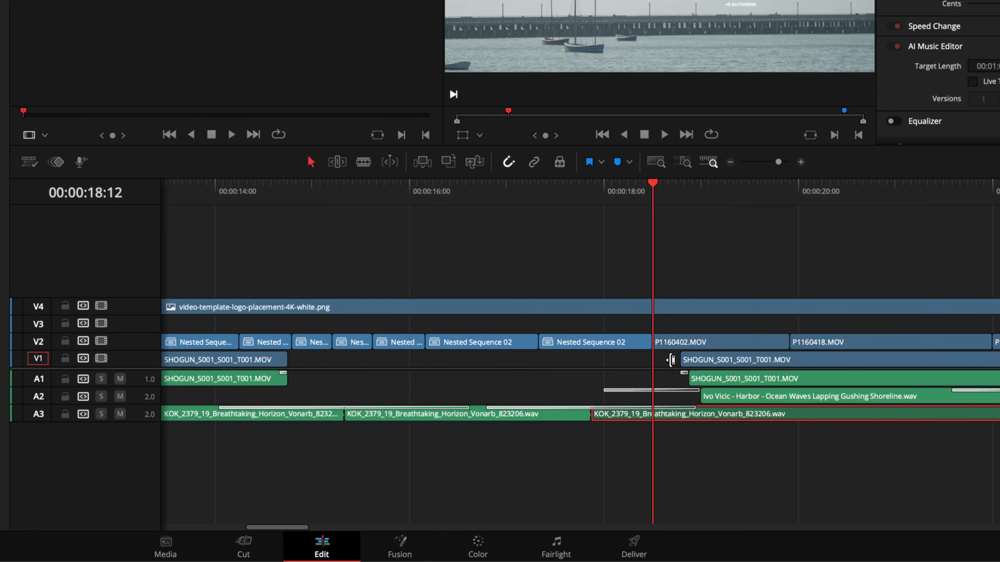
pyautogui.scroll(3, 133, 387)
pyautogui.scroll(4, 132, 387)
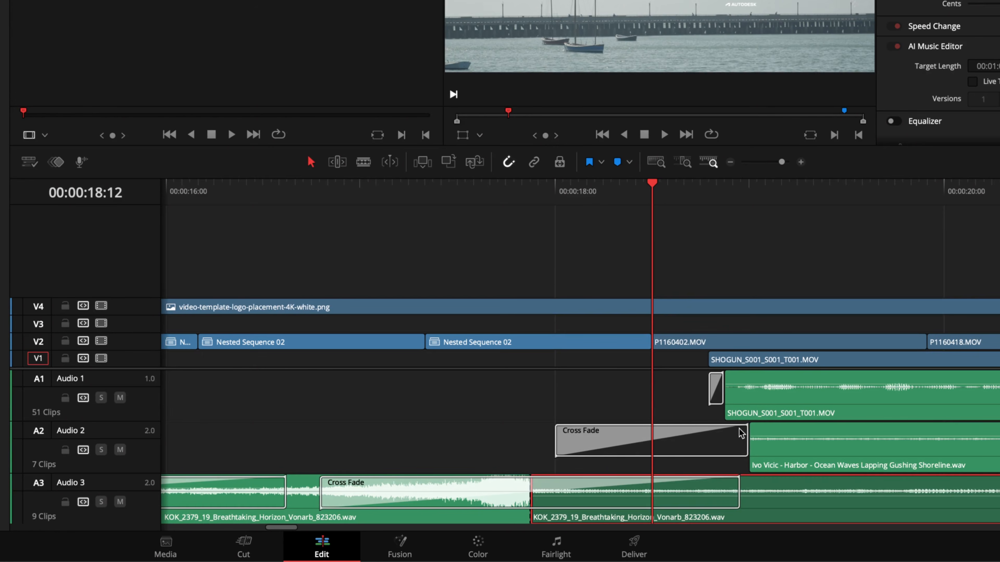
# Switch to Premiere Pro and check the start and fade-in of the first ocean waves clip on A2, around 00:00:18:08.
pyautogui.press('super+Tab')
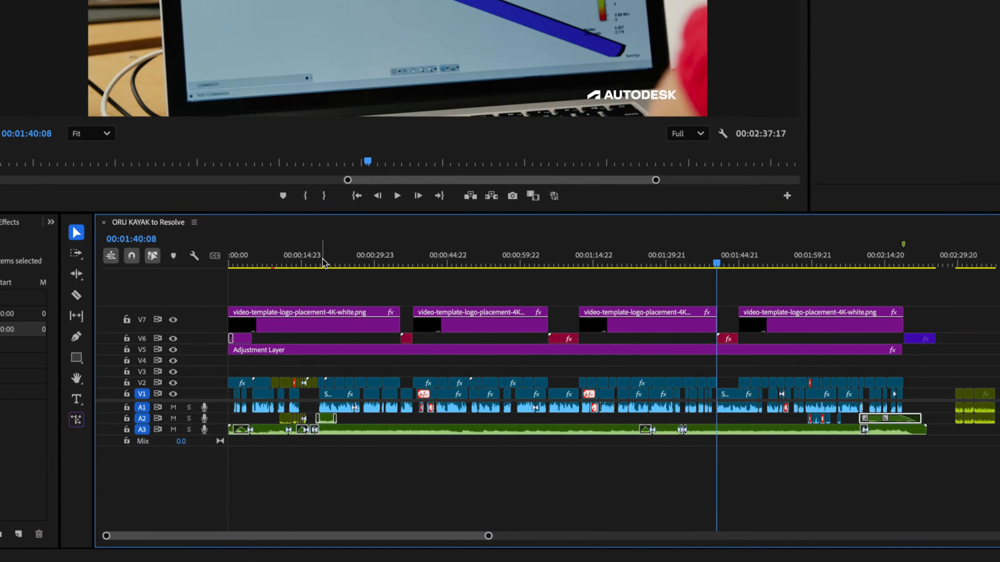
pyautogui.click(318, 260)
pyautogui.moveTo(215, 424); pyautogui.dragTo(214, 471)
pyautogui.press('=')
pyautogui.press('=')
pyautogui.press('=')
pyautogui.press('=')
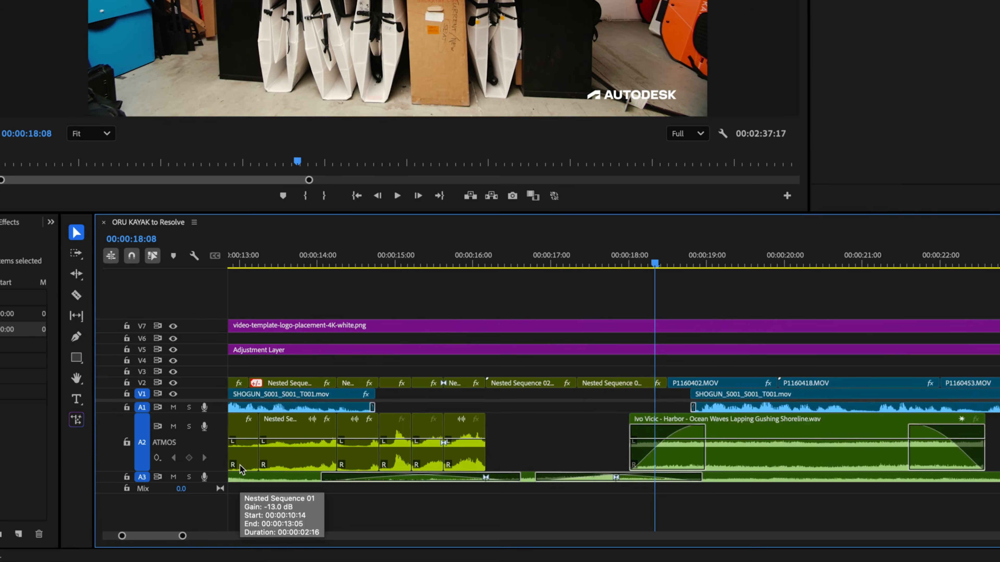
pyautogui.press('=')
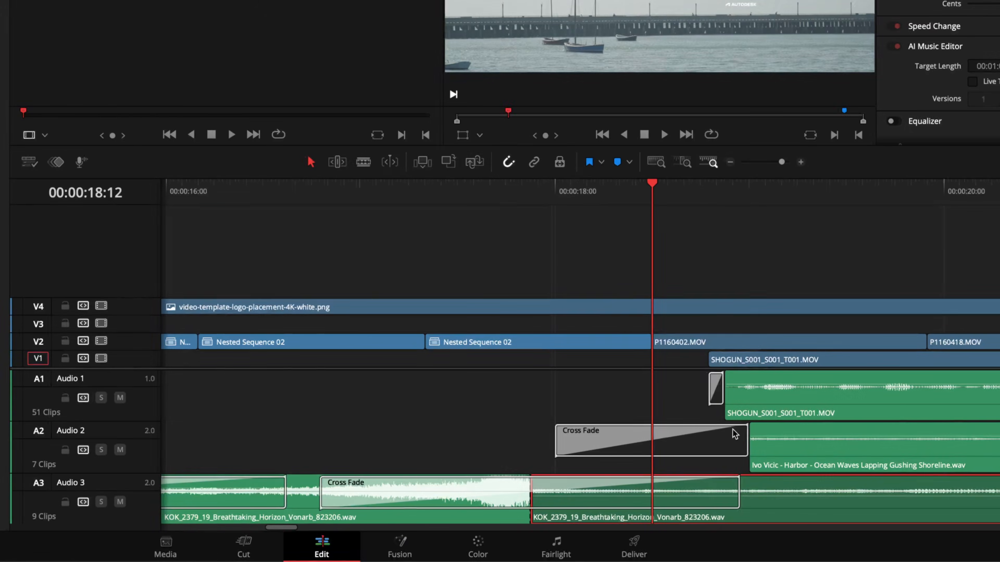
# In DaVinci Resolve, replace the first ocean waves clip's cross fade on A2 with a clip fade-in, extending its start to 00:00:18:00.
pyautogui.click(671, 441)
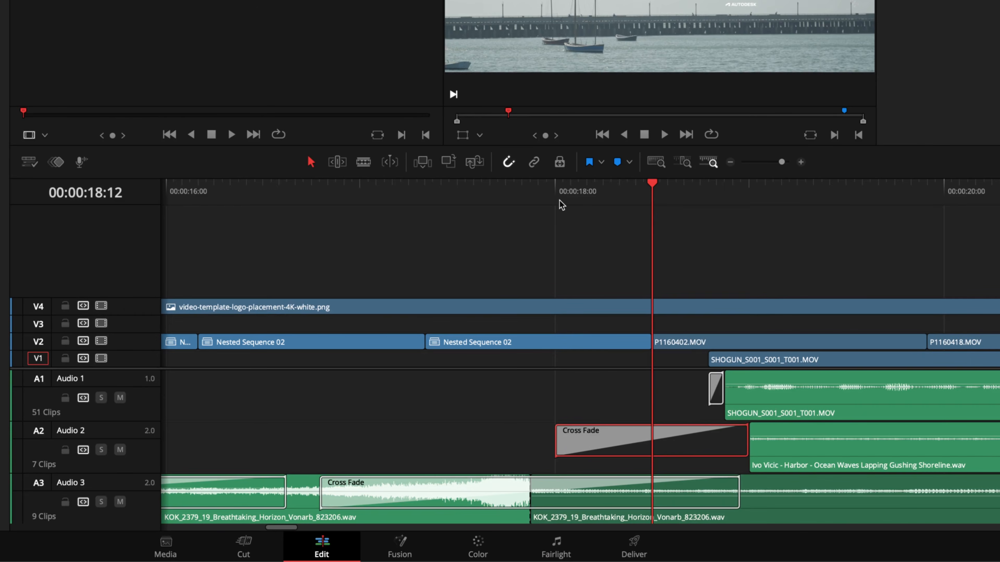
pyautogui.click(554, 190)
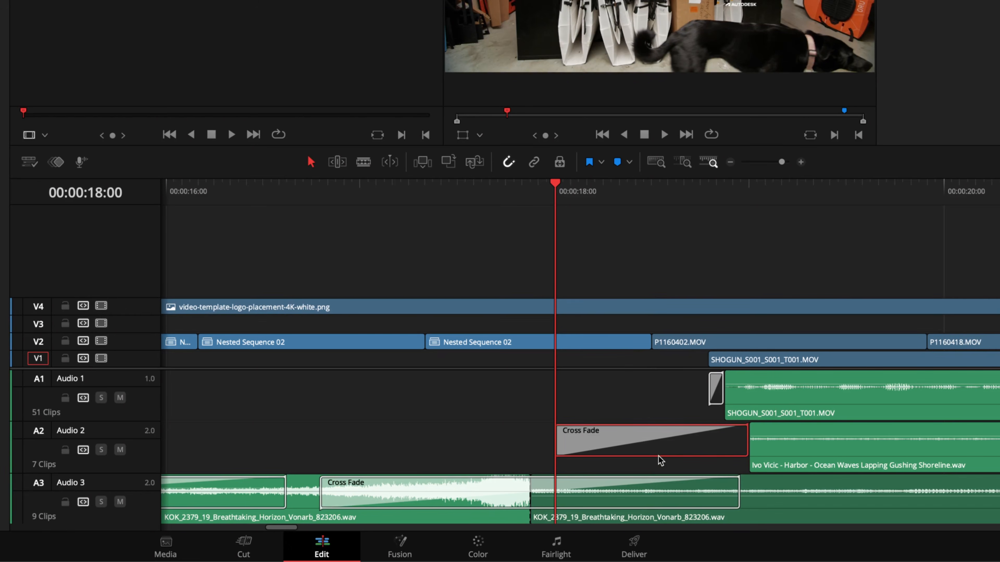
pyautogui.press('Delete')
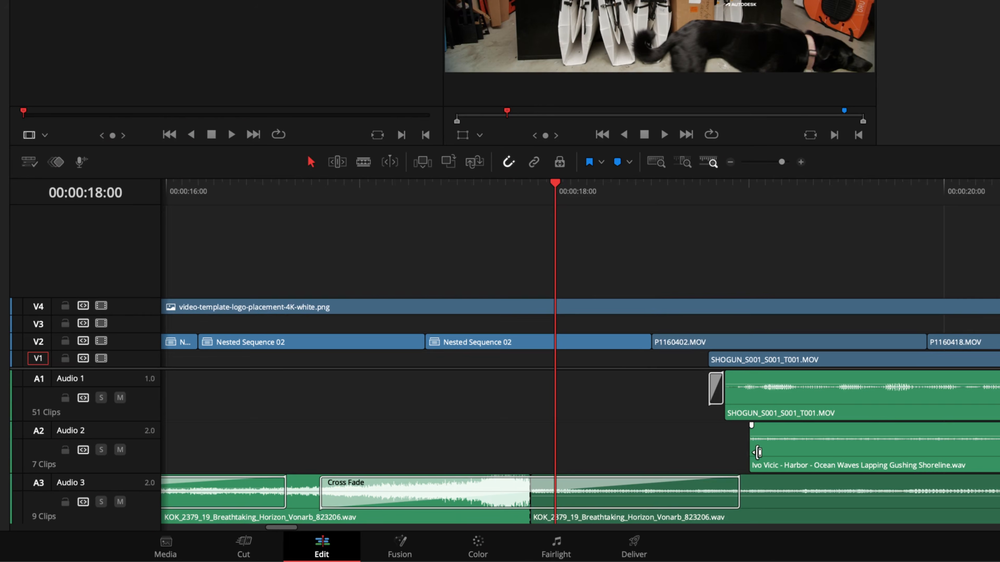
pyautogui.moveTo(751, 449)
pyautogui.mouseDown()
pyautogui.moveTo(553, 443)
pyautogui.moveTo(738, 449)
pyautogui.moveTo(732, 440)
pyautogui.mouseUp()
pyautogui.moveTo(643, 439)
pyautogui.mouseDown()
pyautogui.moveTo(644, 448)
pyautogui.moveTo(630, 433)
pyautogui.mouseUp()
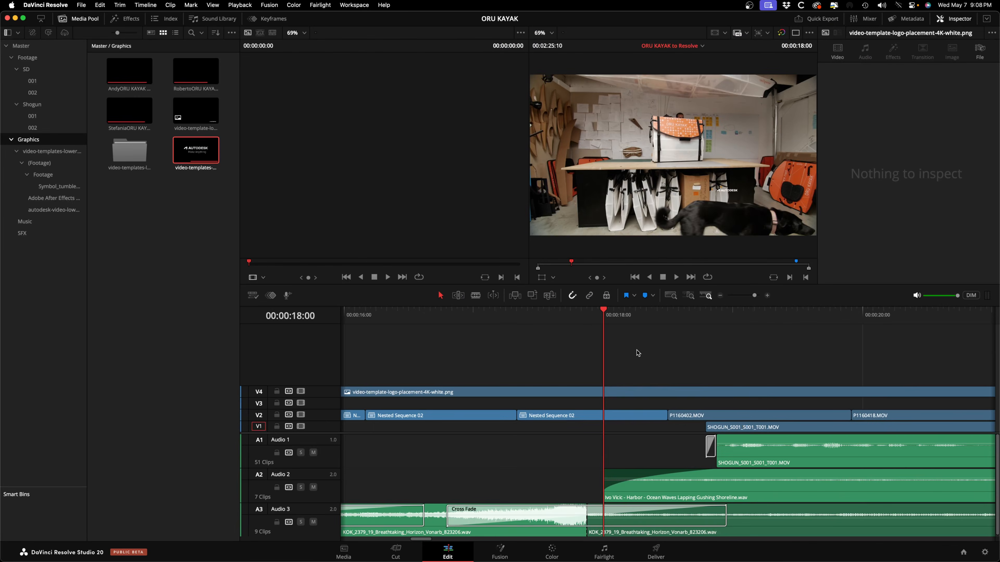
# Show the whole timeline with a single viewer and inspect the first V4 logo clip and the lower third at 00:00:35:15.
pyautogui.hotkey('shift', 'z')
pyautogui.click(796, 34)
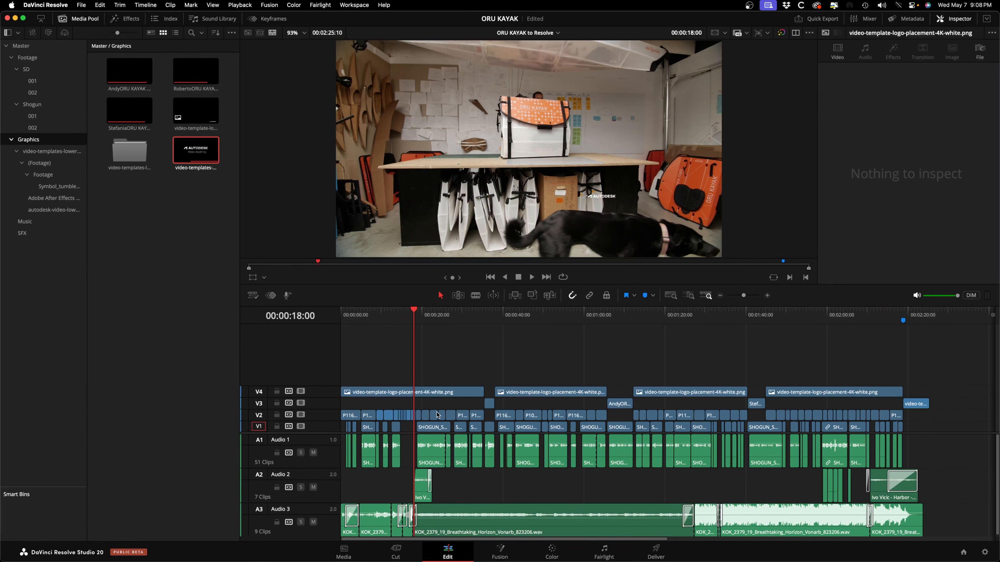
pyautogui.click(444, 395)
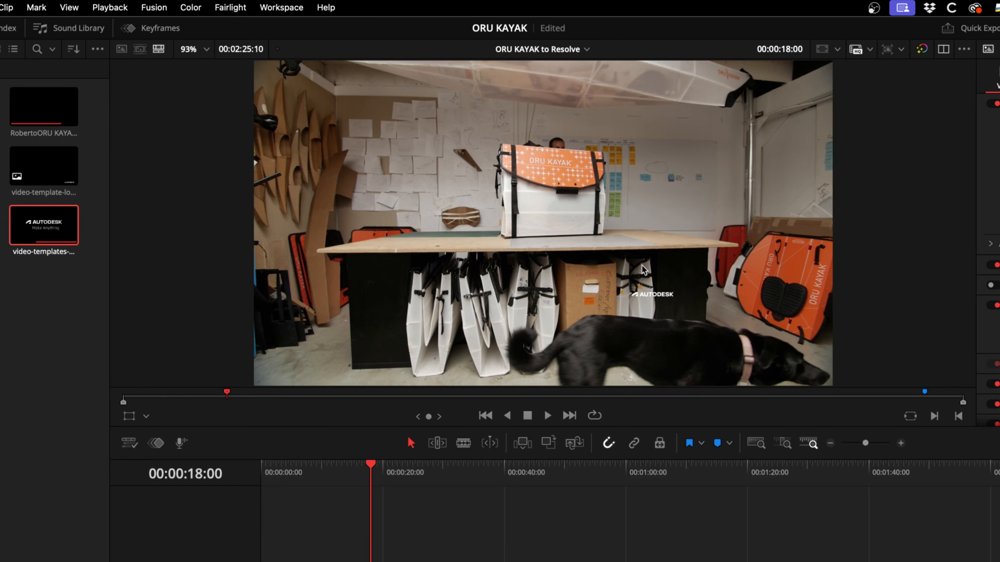
pyautogui.click(485, 467)
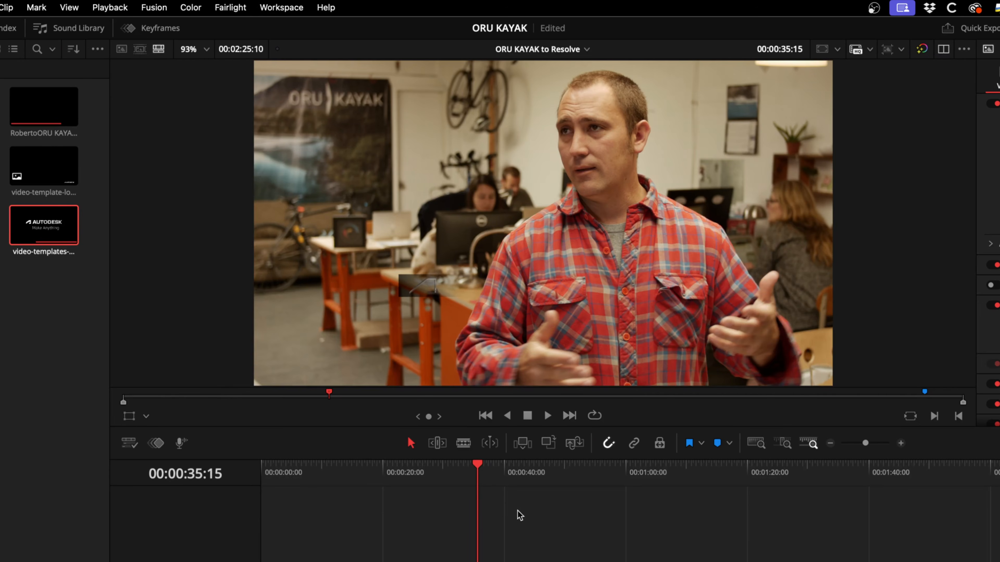
pyautogui.click(485, 467)
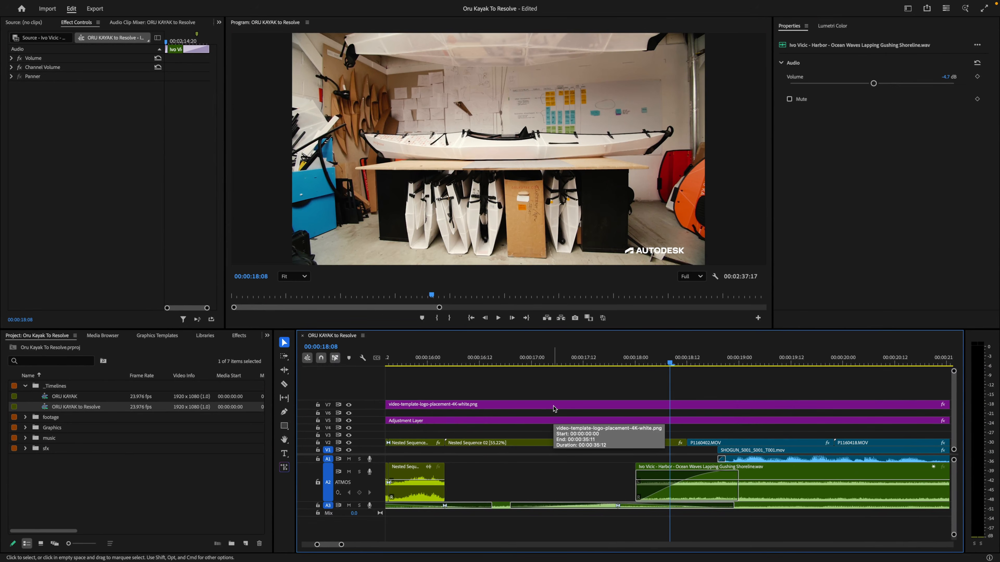
# Switch to Premiere Pro and check whether the first V7 logo clip uses Scale to Frame Size.
pyautogui.rightClick(554, 409)
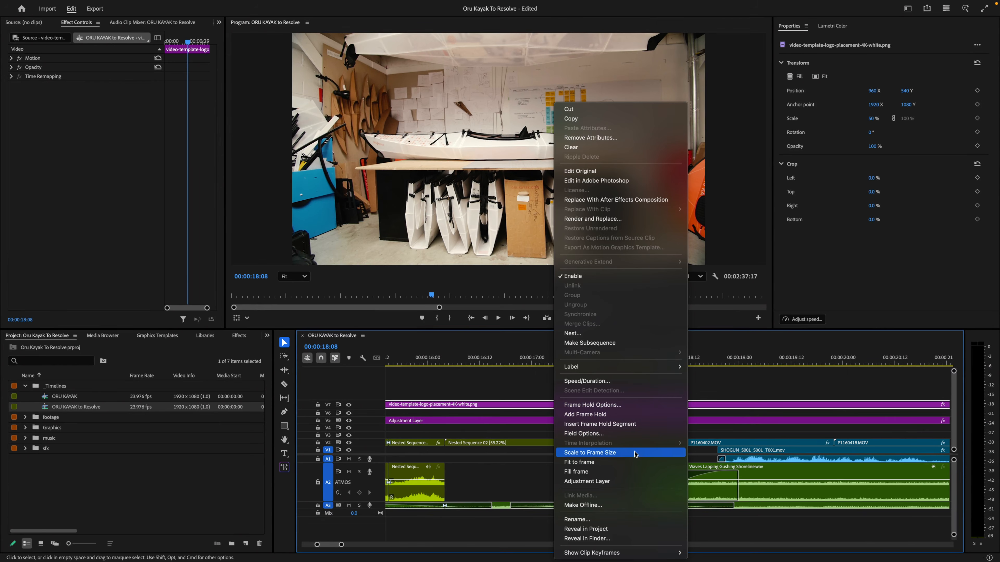
pyautogui.click(536, 384)
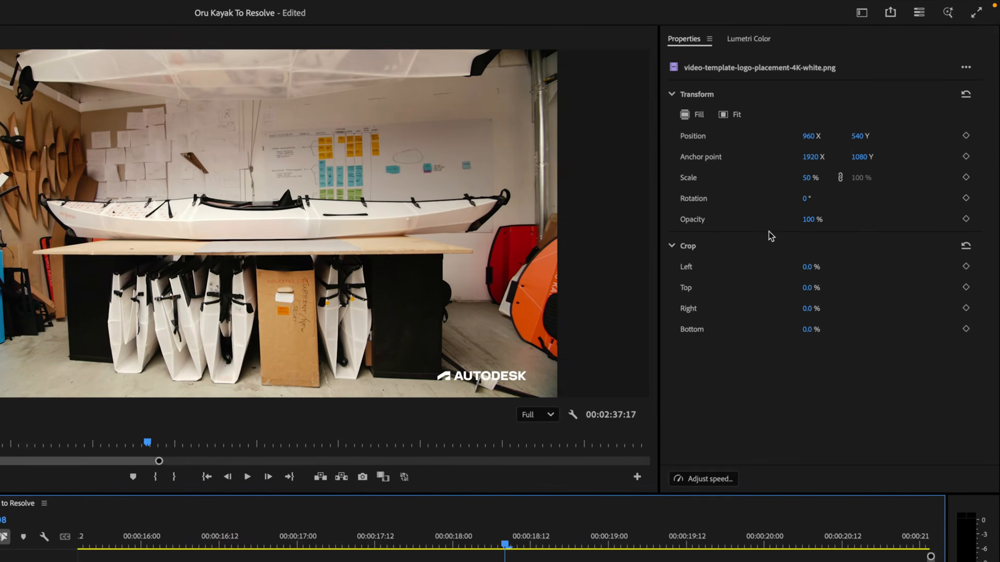
# Try a scale of 100% on the first V7 logo clip, and restore it to 50%.
pyautogui.click(811, 179)
pyautogui.write('100')
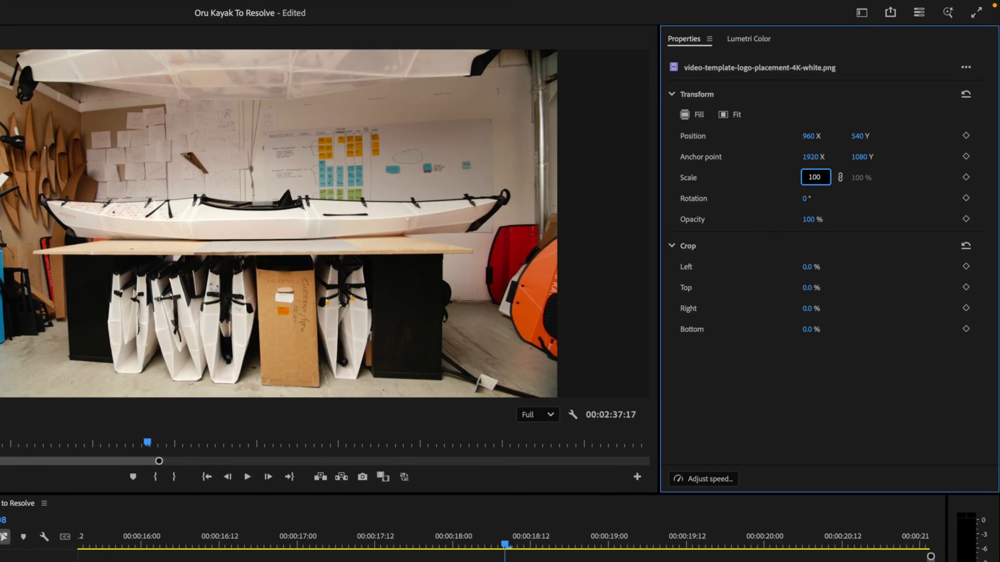
pyautogui.press('Return')
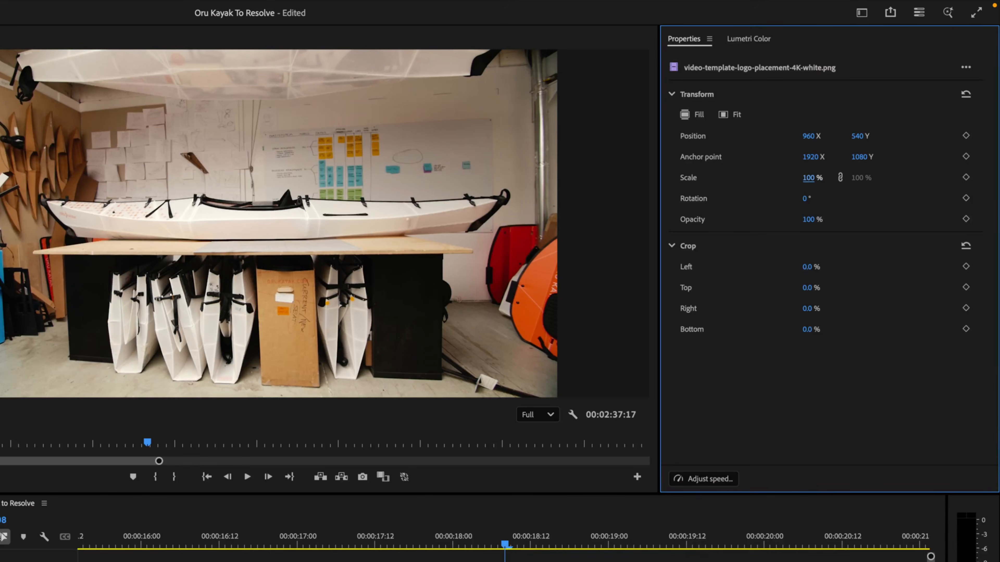
pyautogui.click(809, 178)
pyautogui.write('50')
pyautogui.press('Return')
# Check the Scale to Frame Size option and the scale of the outro clip at the end of V6.
pyautogui.click(586, 549)
pyautogui.press('\\')
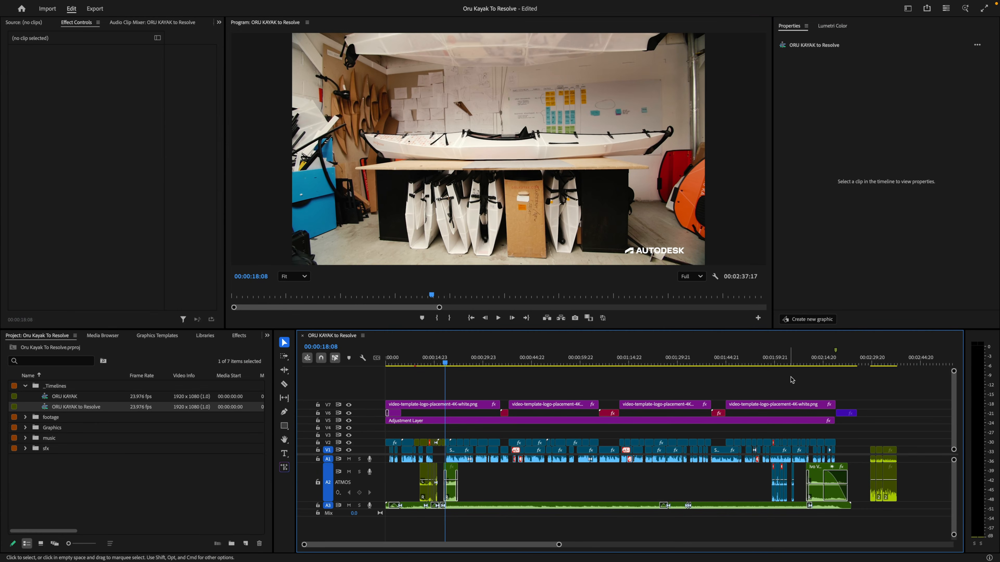
pyautogui.click(844, 364)
pyautogui.click(845, 413)
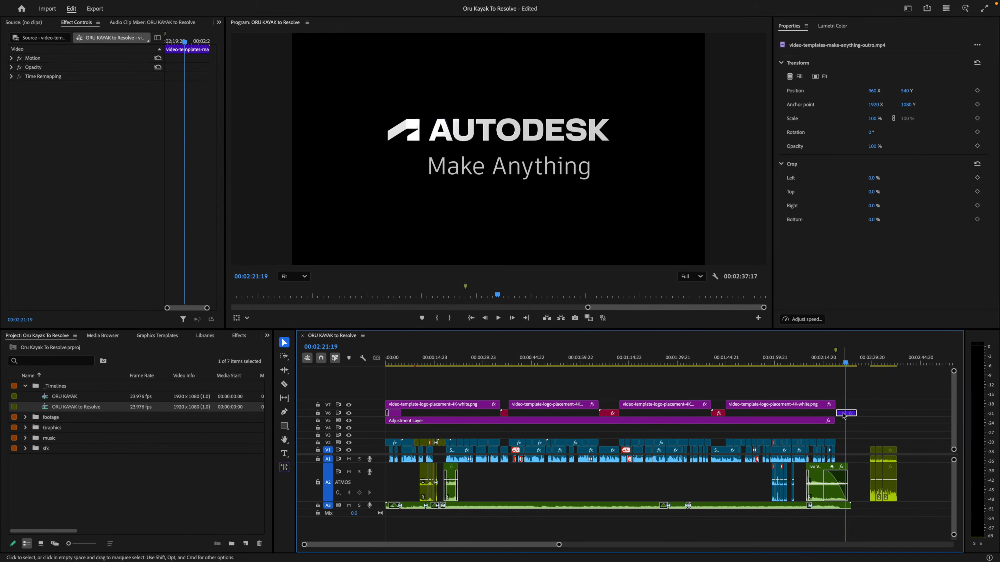
pyautogui.rightClick(845, 413)
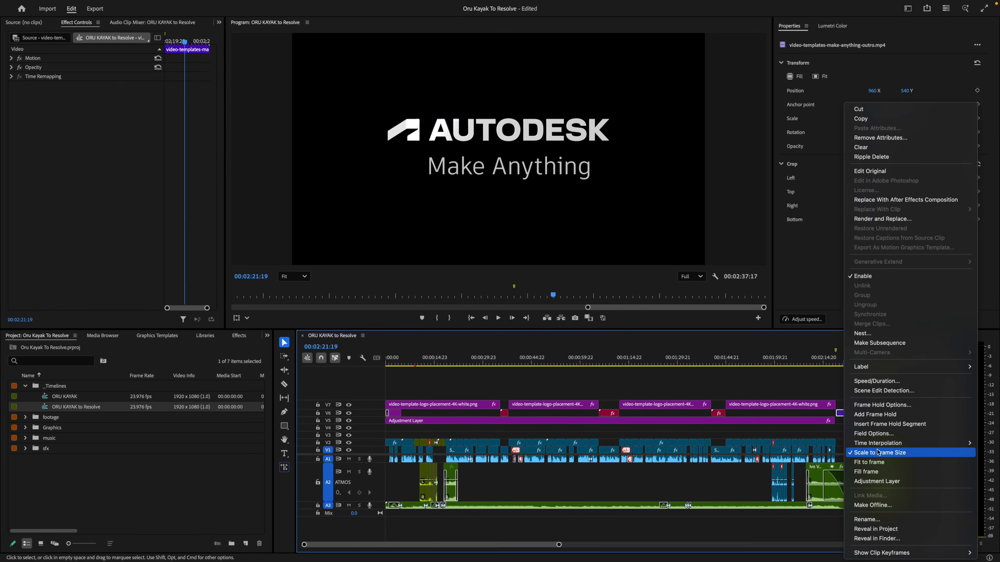
pyautogui.click(835, 387)
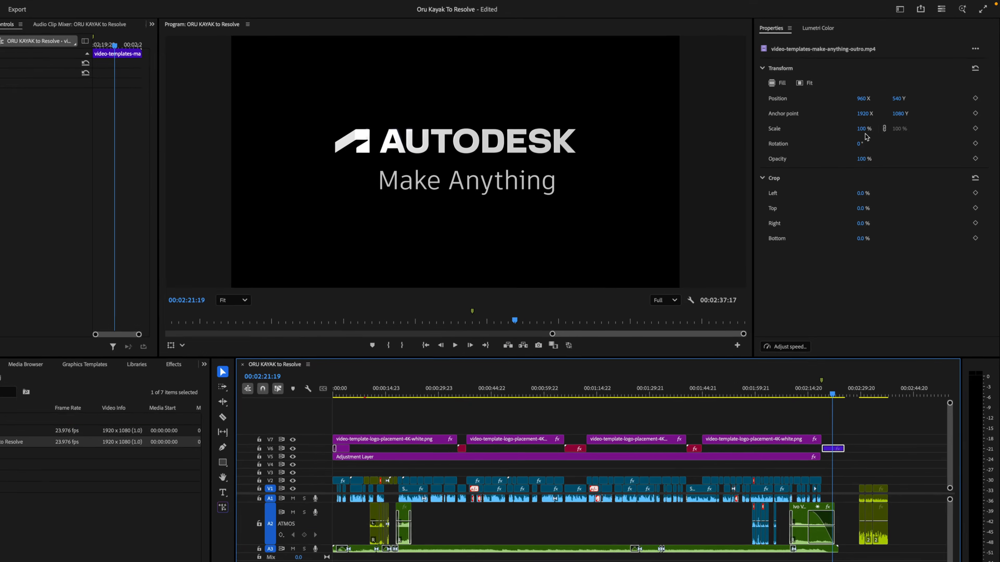
# Switch to DaVinci Resolve and review the project's Image Scaling settings for mismatched resolution files.
pyautogui.press('super+Tab')
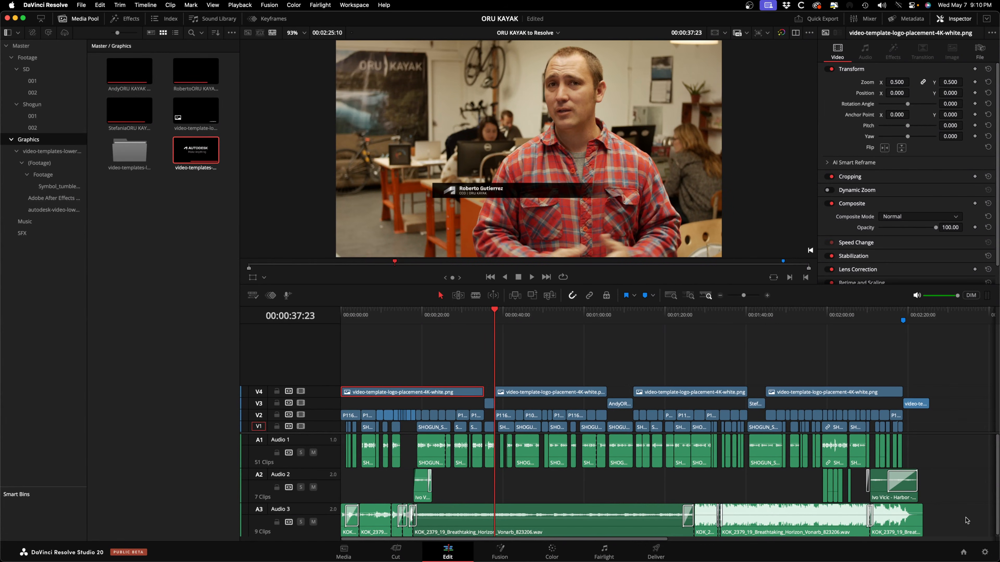
pyautogui.click(985, 552)
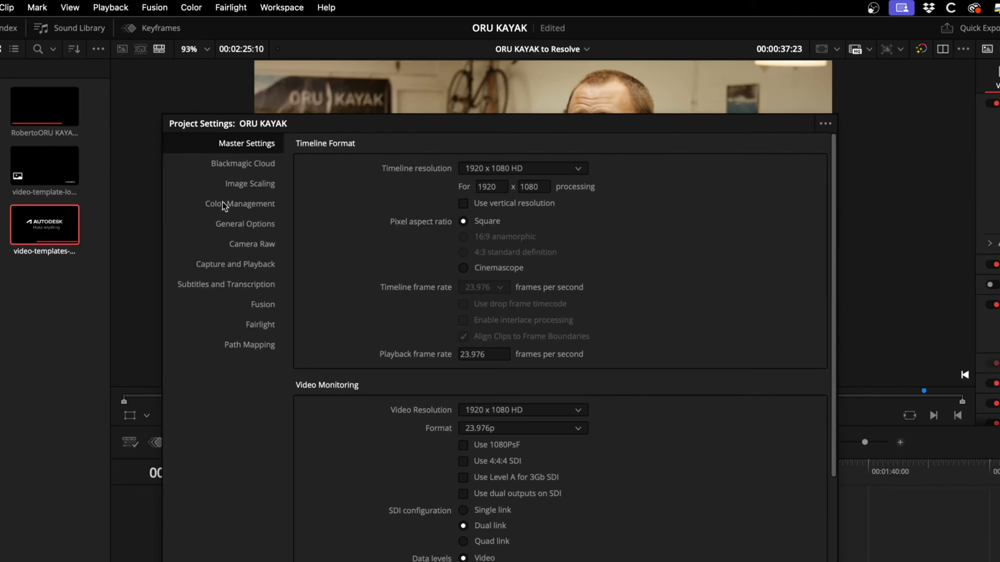
pyautogui.click(320, 123)
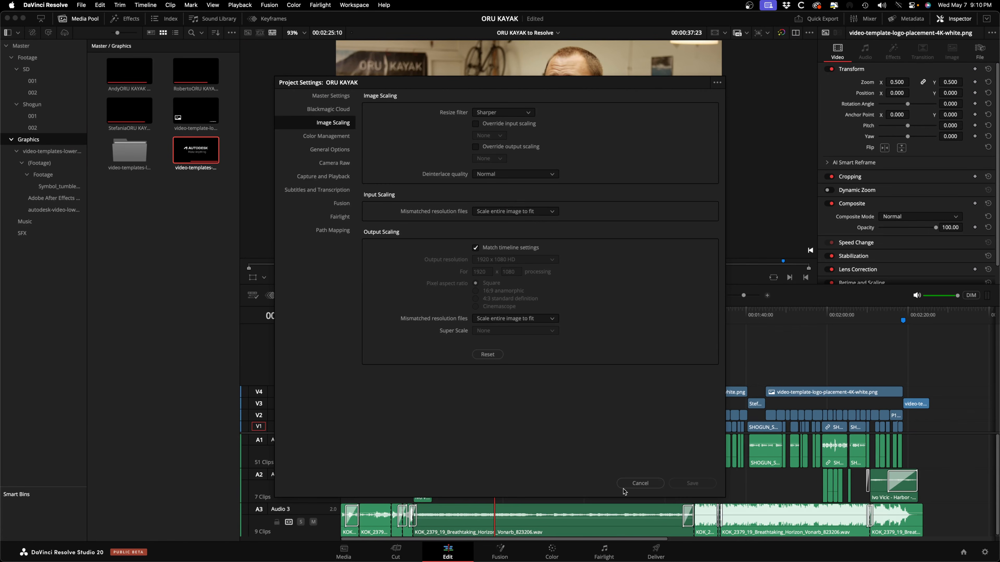
pyautogui.click(634, 484)
# Compare the zoom of the second V4 logo clip with that of the outro clip on V3.
pyautogui.click(521, 395)
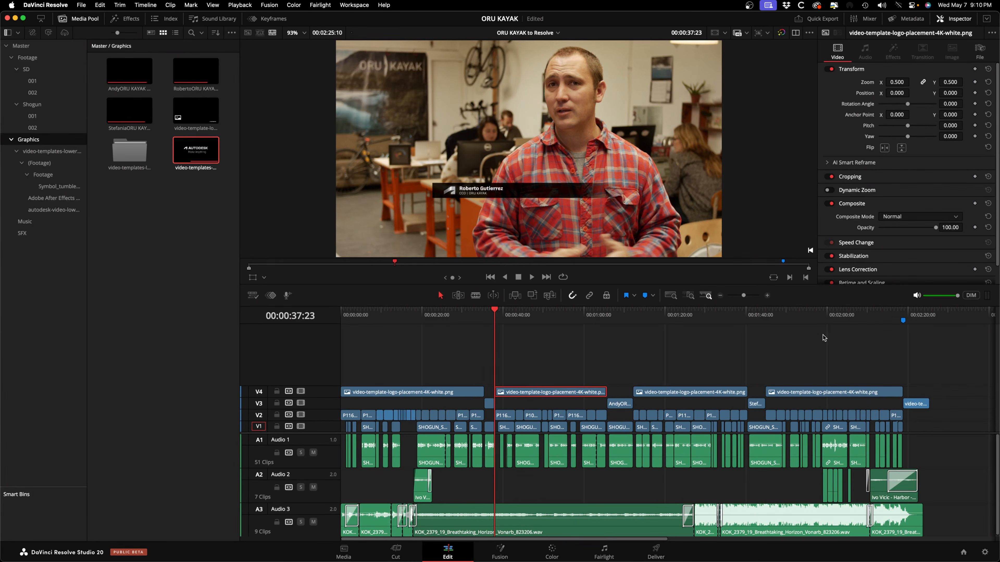
pyautogui.click(916, 314)
pyautogui.click(910, 405)
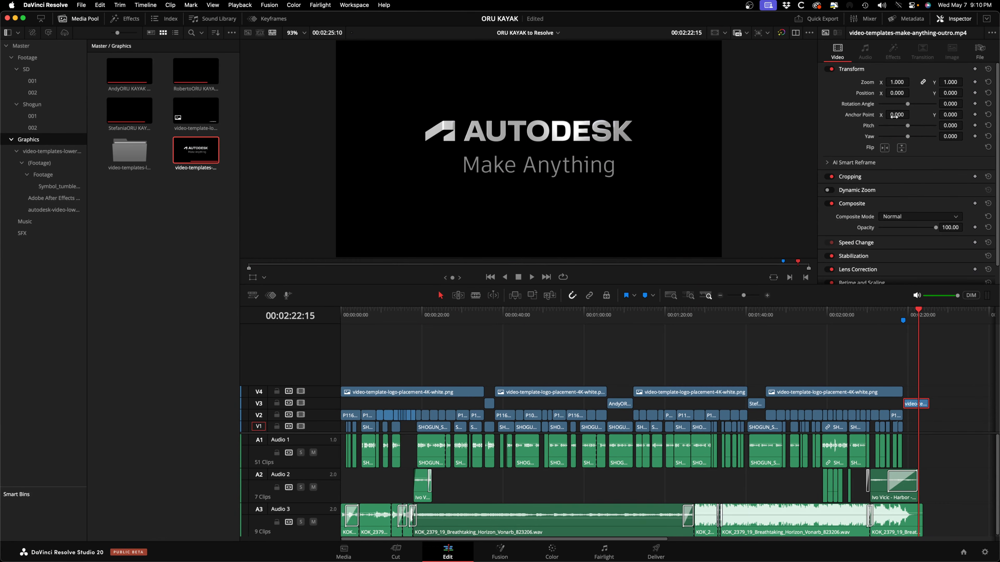
# Set the Scaling of the second logo clip on V4 to Crop under Retime and Scaling.
pyautogui.click(539, 314)
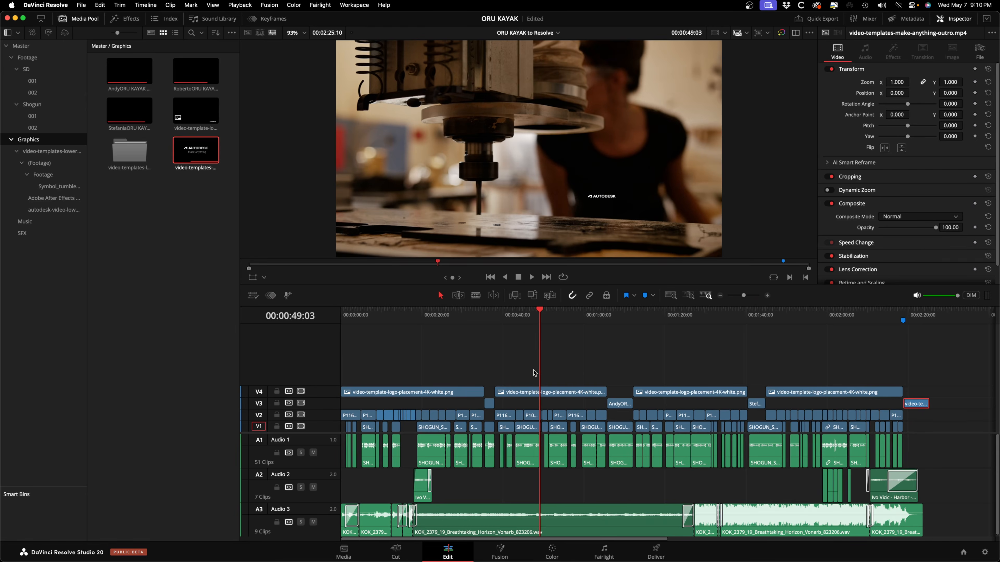
pyautogui.click(539, 391)
pyautogui.scroll(-1, 873, 258)
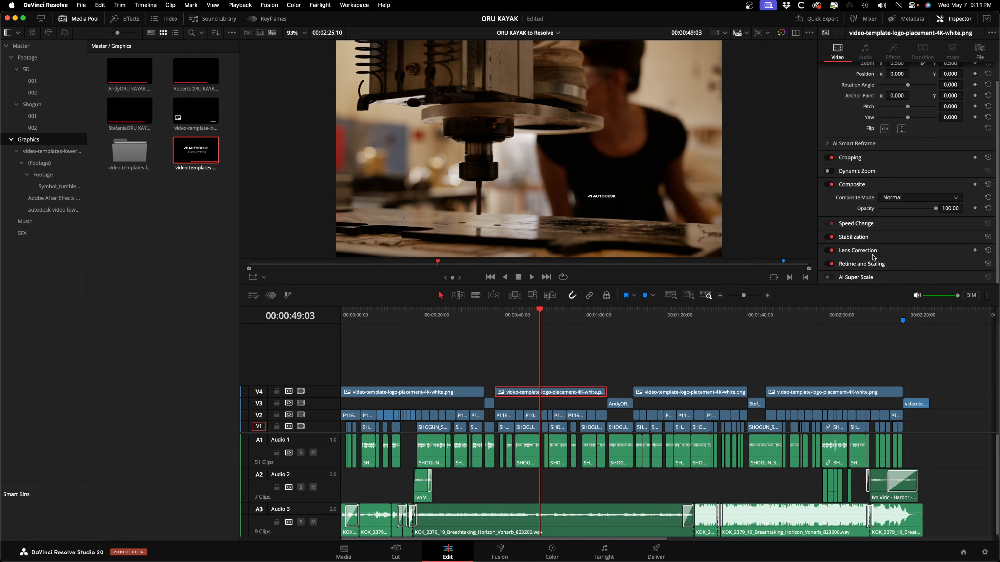
pyautogui.click(858, 265)
pyautogui.scroll(-3, 900, 268)
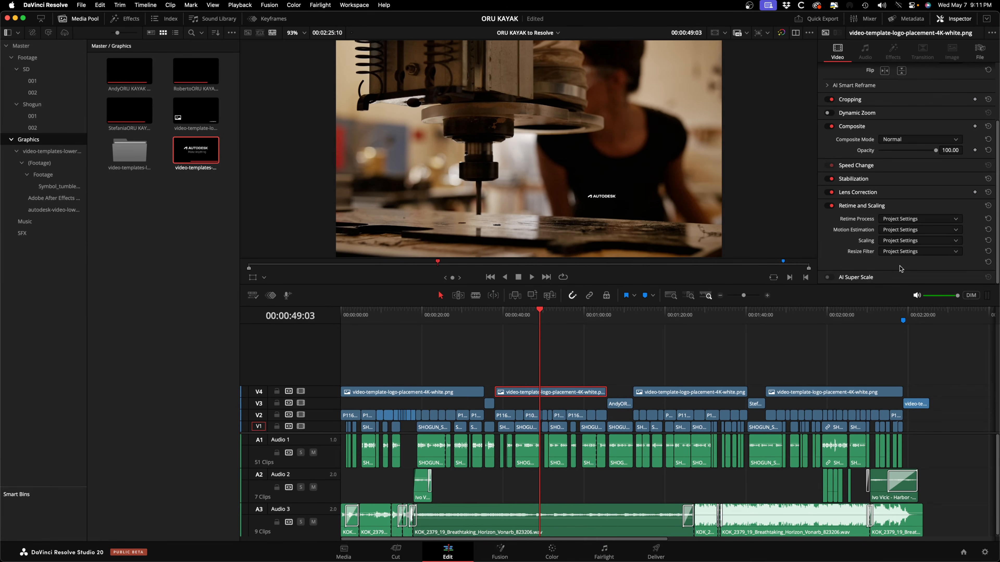
pyautogui.click(898, 241)
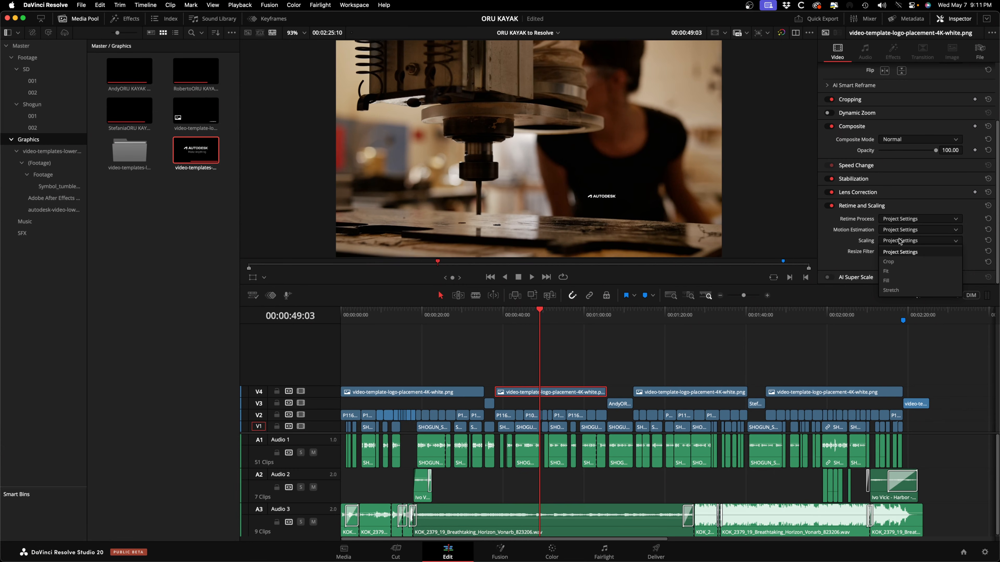
pyautogui.click(888, 261)
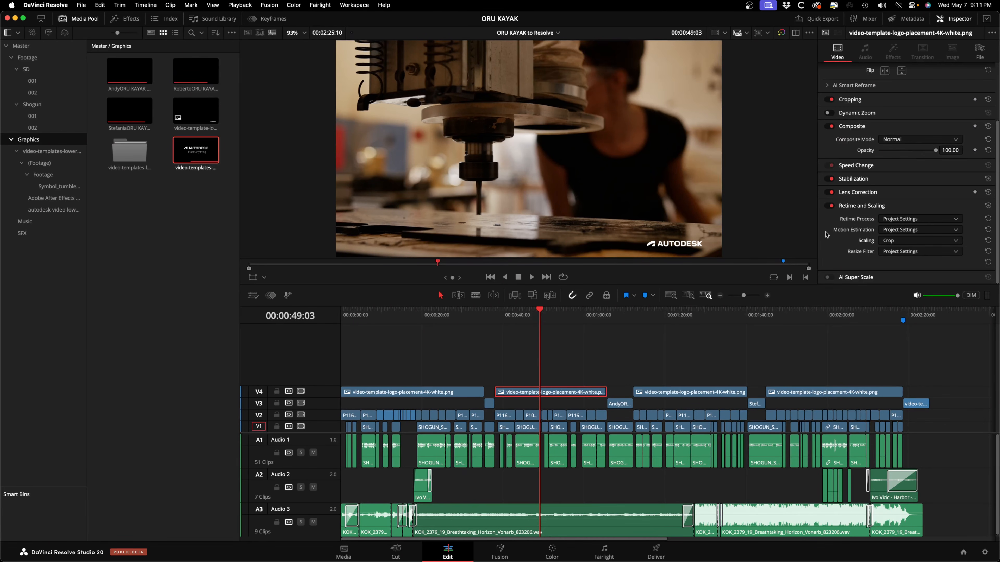
# Set the Scaling of the third logo clip on V4 to Crop under Retime and Scaling.
pyautogui.click(664, 315)
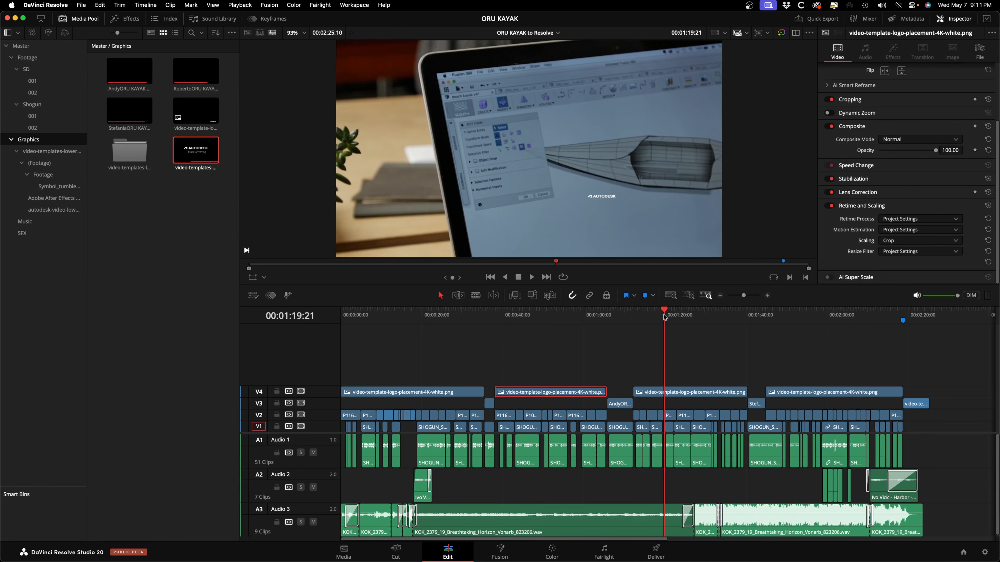
pyautogui.click(695, 394)
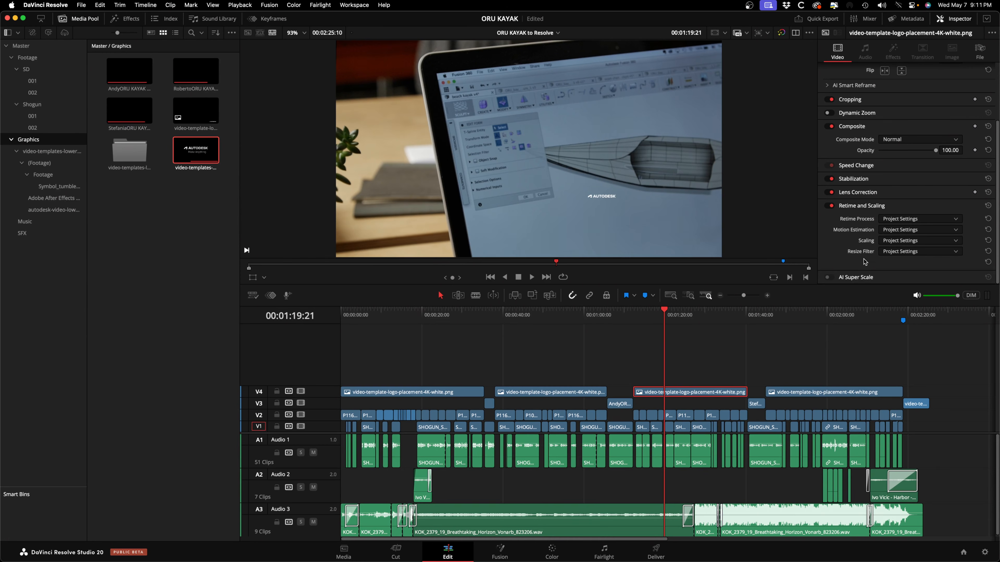
pyautogui.click(896, 241)
pyautogui.click(899, 261)
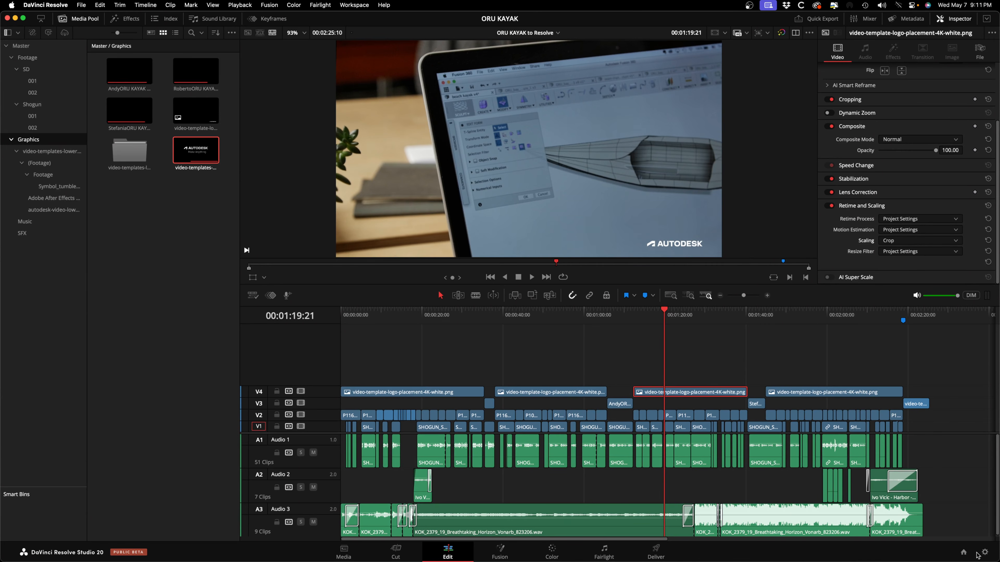
# Review the project's Input Scaling options for mismatched resolution files and leave the settings without saving.
pyautogui.click(985, 553)
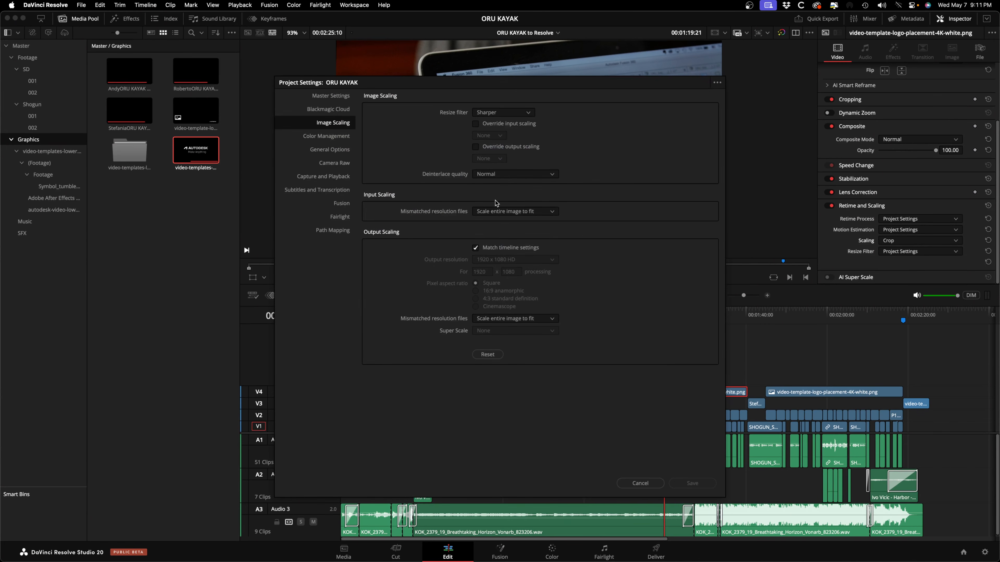
pyautogui.click(505, 212)
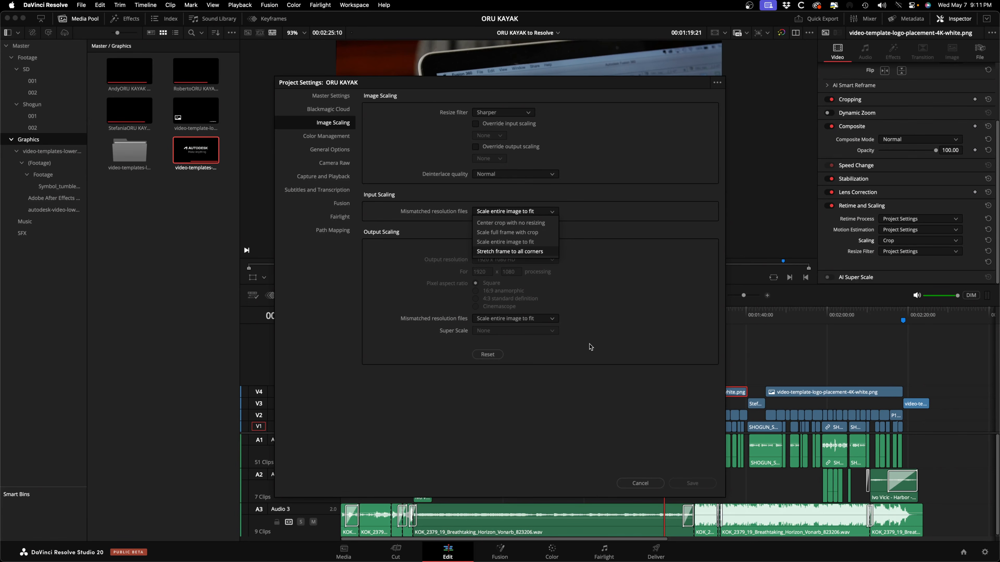
pyautogui.click(641, 483)
pyautogui.click(641, 484)
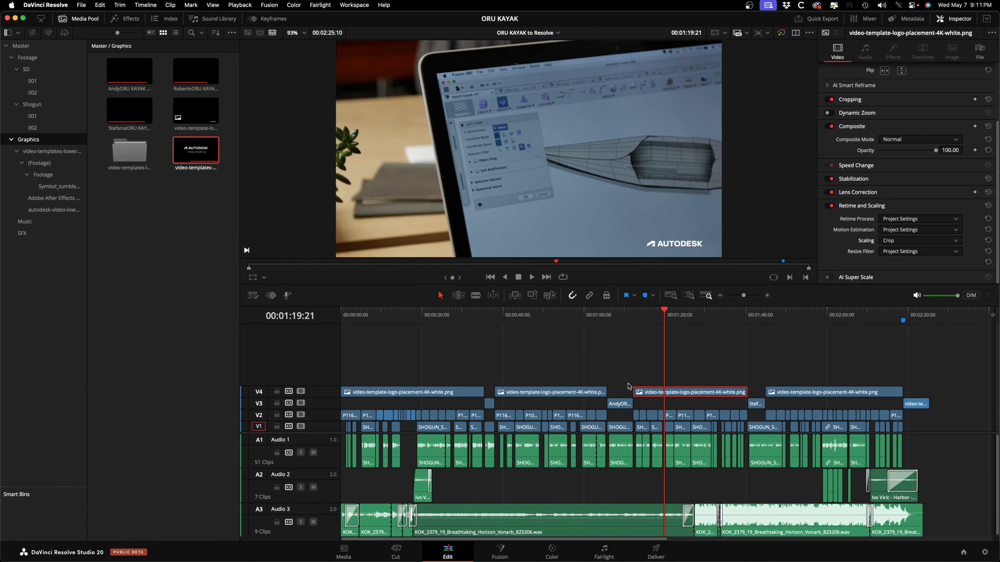
# Switch to Premiere Pro and flatten the multi-camera clips at the end of the sequence.
pyautogui.click(627, 359)
pyautogui.press('super+minus')
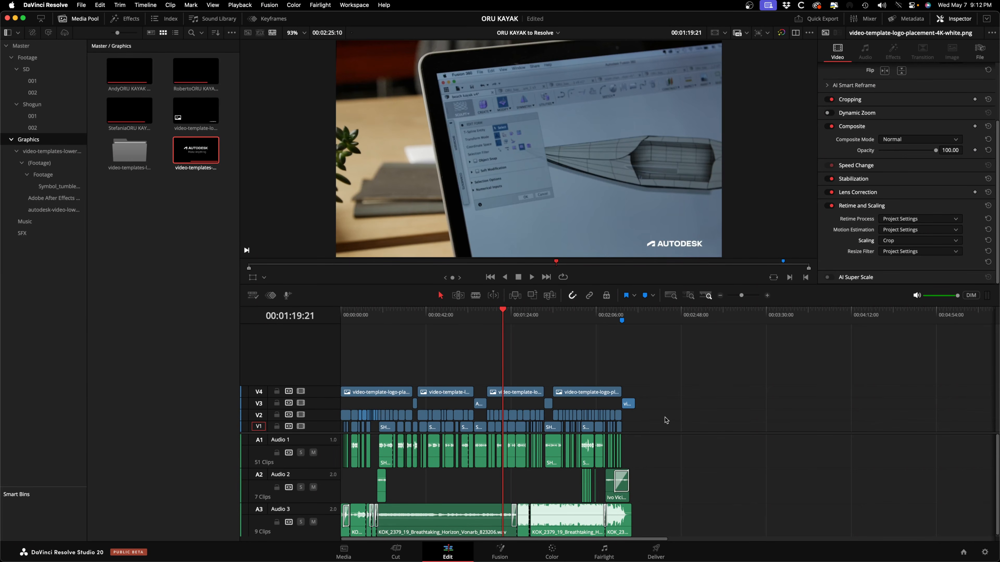
pyautogui.press('super+Tab')
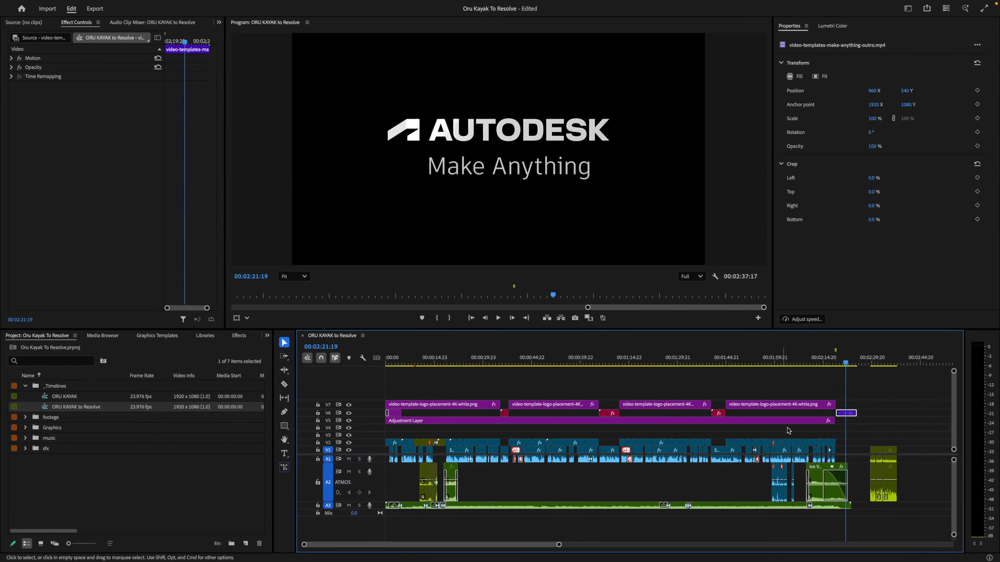
pyautogui.moveTo(907, 435); pyautogui.dragTo(873, 474)
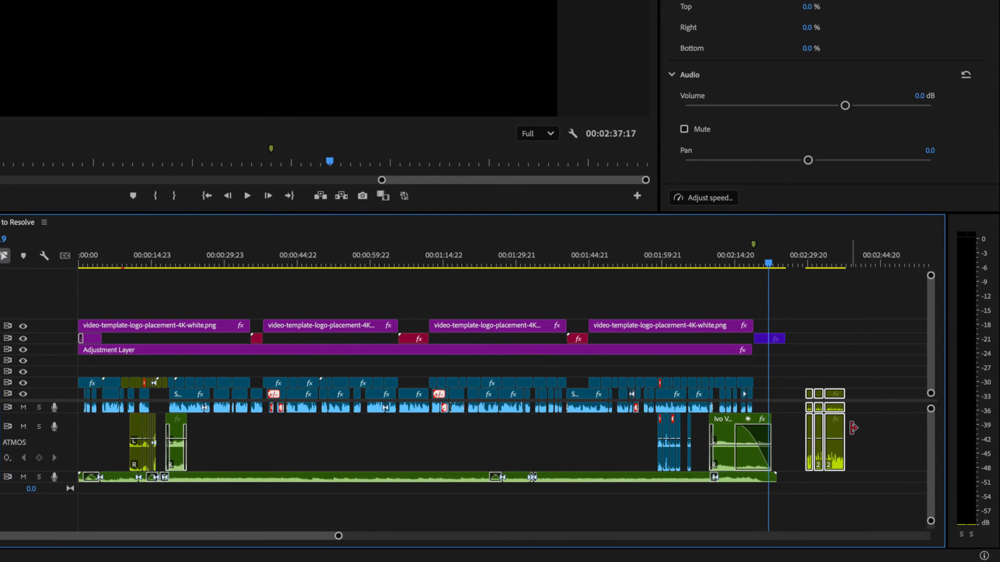
pyautogui.rightClick(837, 427)
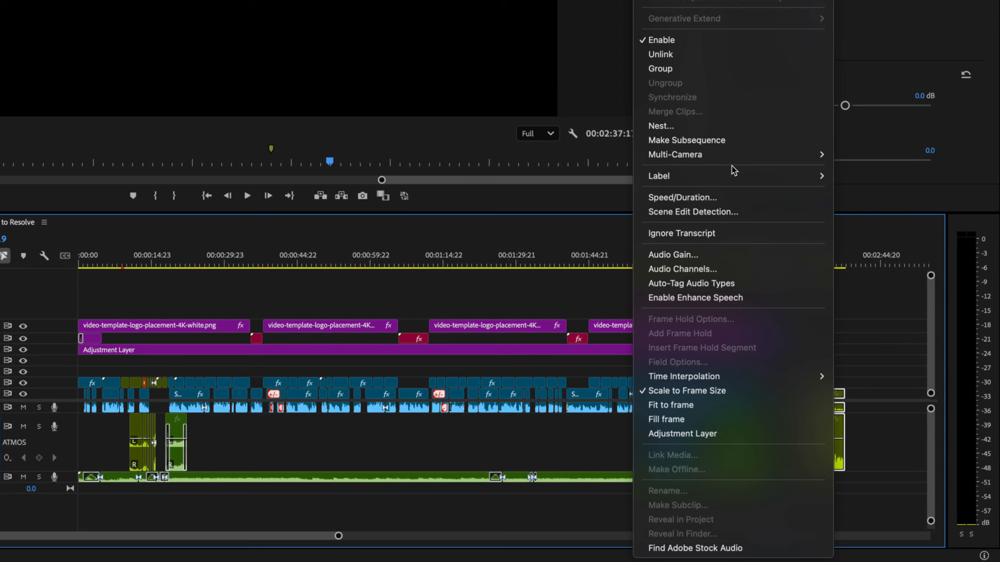
pyautogui.moveTo(734, 154)
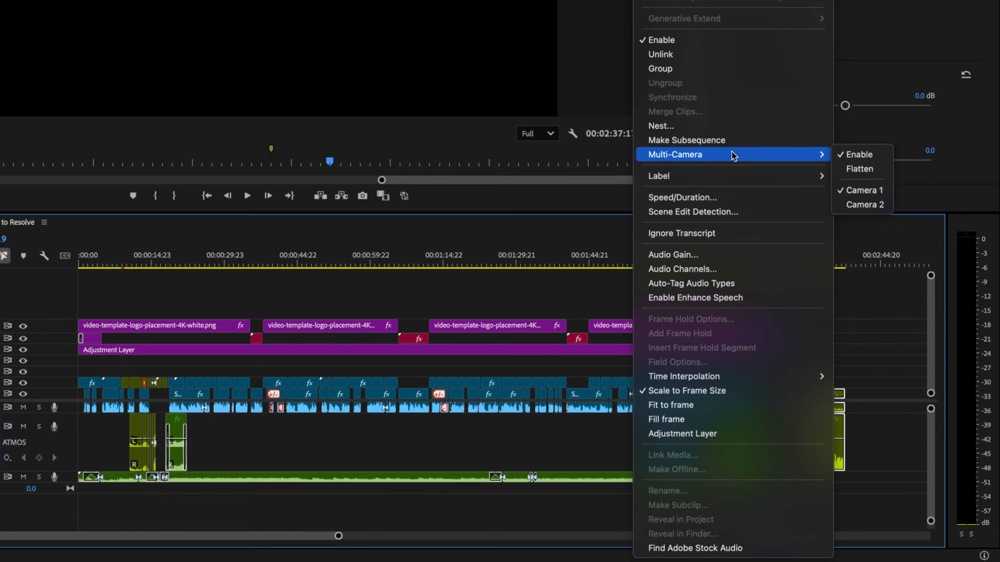
pyautogui.click(870, 171)
# Examine the flattened SHOGUN clips at the end of the sequence at 00:02:30:02 and 00:02:31:16.
pyautogui.click(810, 262)
pyautogui.press('=')
pyautogui.press('=')
pyautogui.press('=')
pyautogui.press('=')
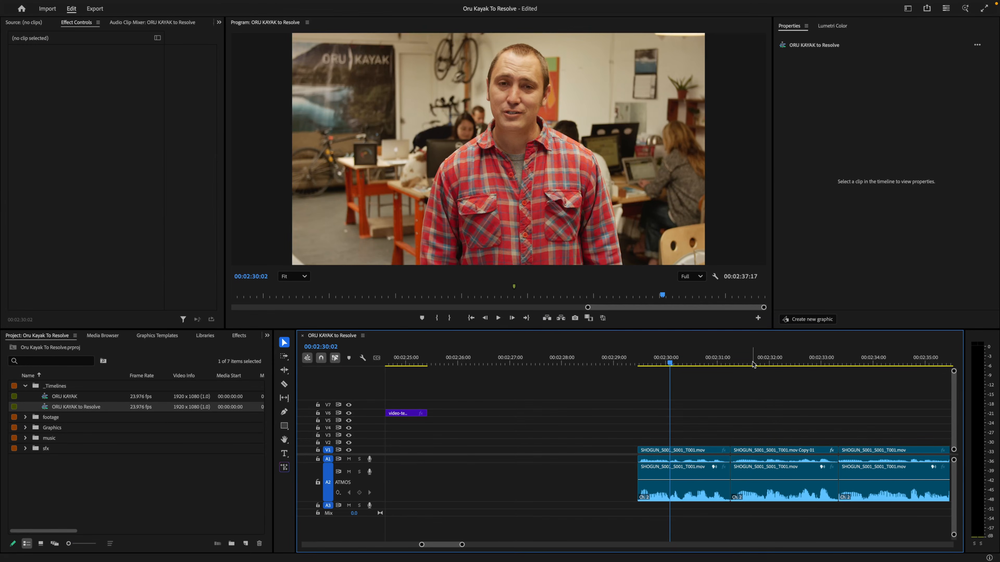
pyautogui.click(753, 363)
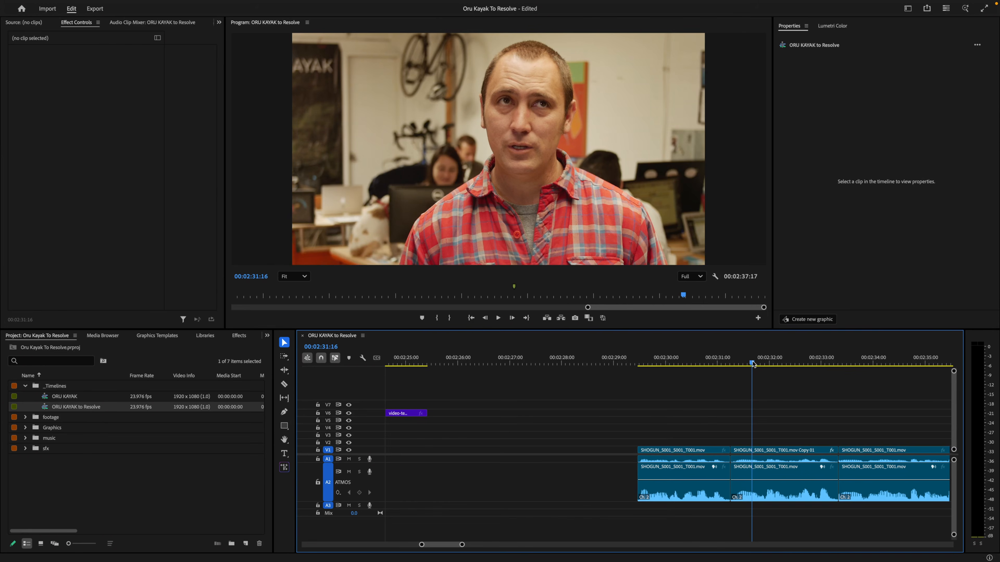
# Switch to DaVinci Resolve and import ORU KAYAK to Resolve.mp4 from the Post folder in Finder into the Footage bin.
pyautogui.press('super+Tab')
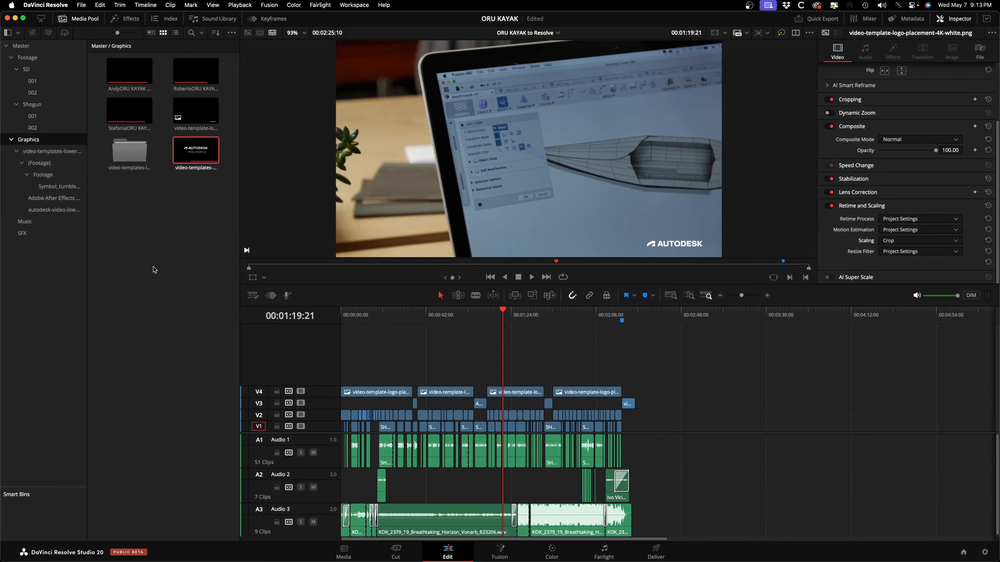
pyautogui.click(40, 59)
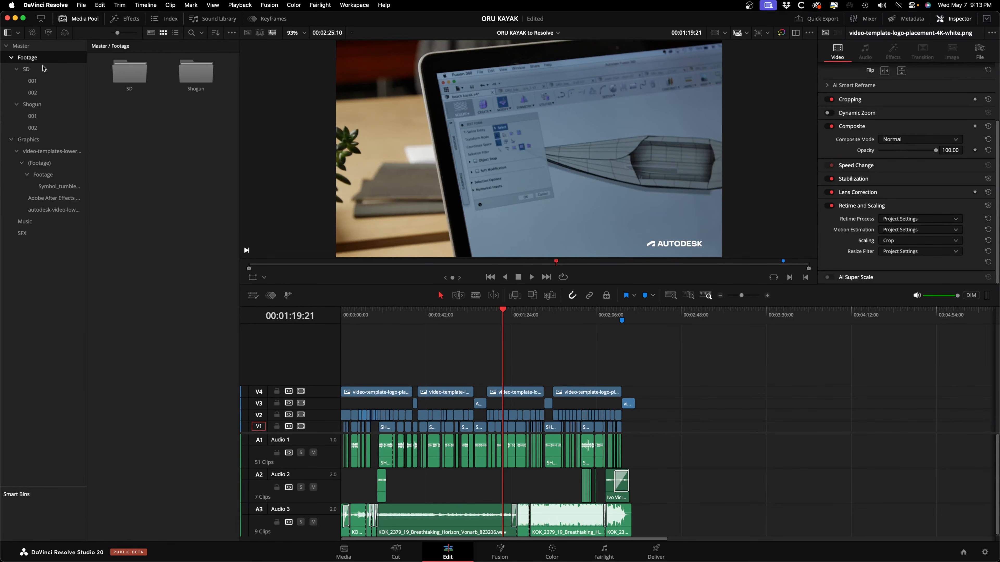
pyautogui.press('super+Tab')
pyautogui.press('super+Tab')
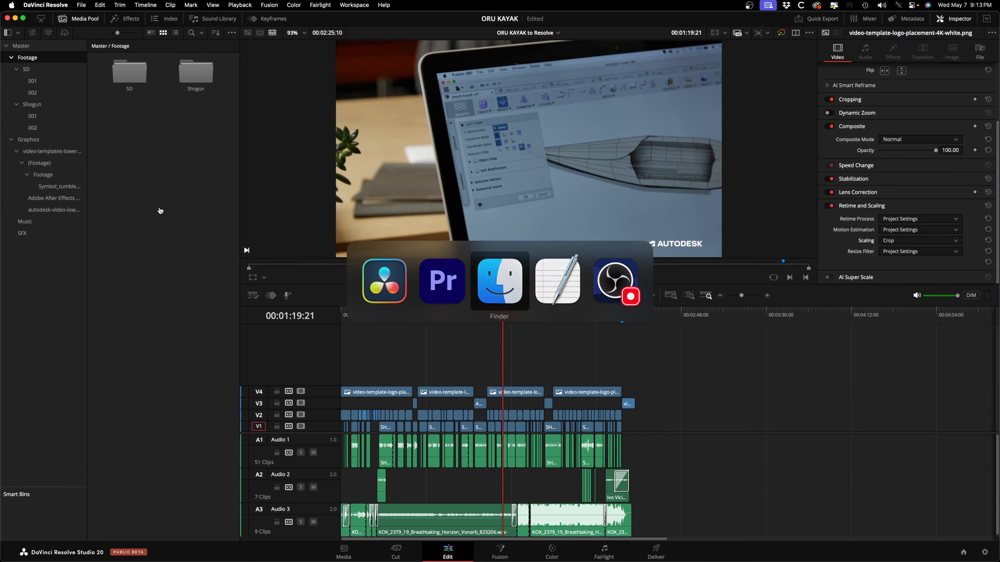
pyautogui.click(457, 161)
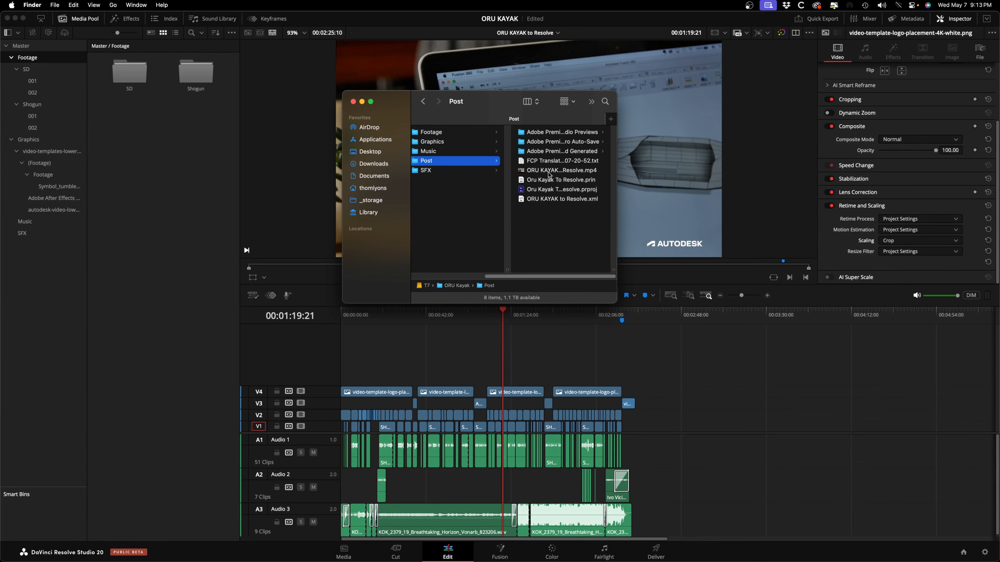
pyautogui.click(571, 171)
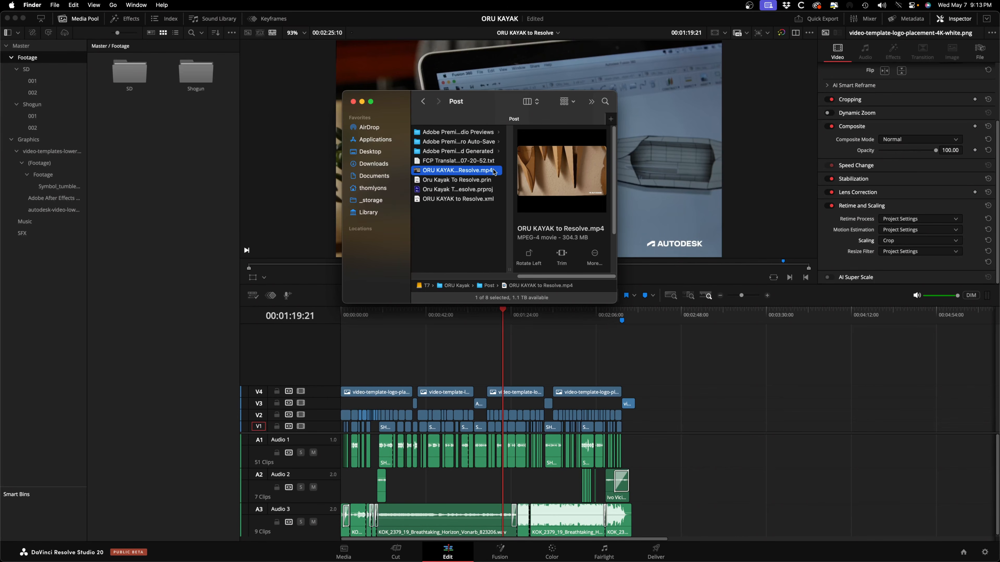
pyautogui.moveTo(481, 170); pyautogui.dragTo(193, 165)
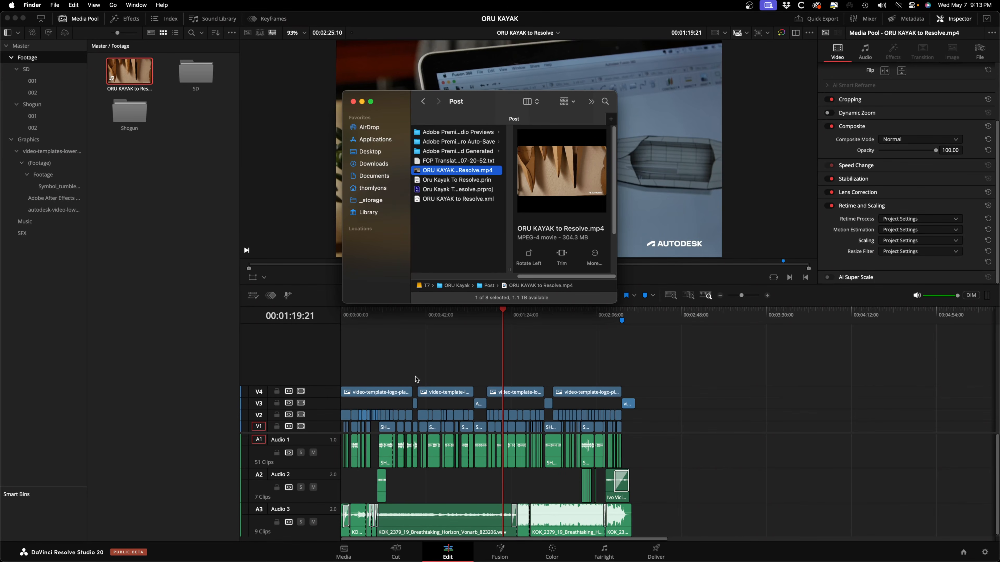
# Place the ORU KAYAK to Resolve.mp4 reference on a new V5 track, aligned to the timeline start, and save the project.
pyautogui.click(410, 361)
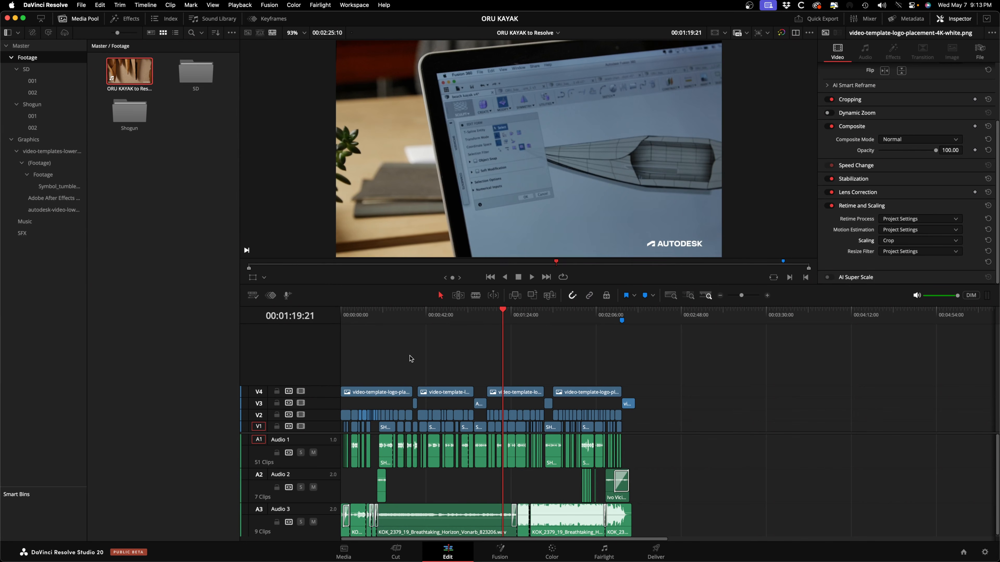
pyautogui.hotkey('shift', 'z')
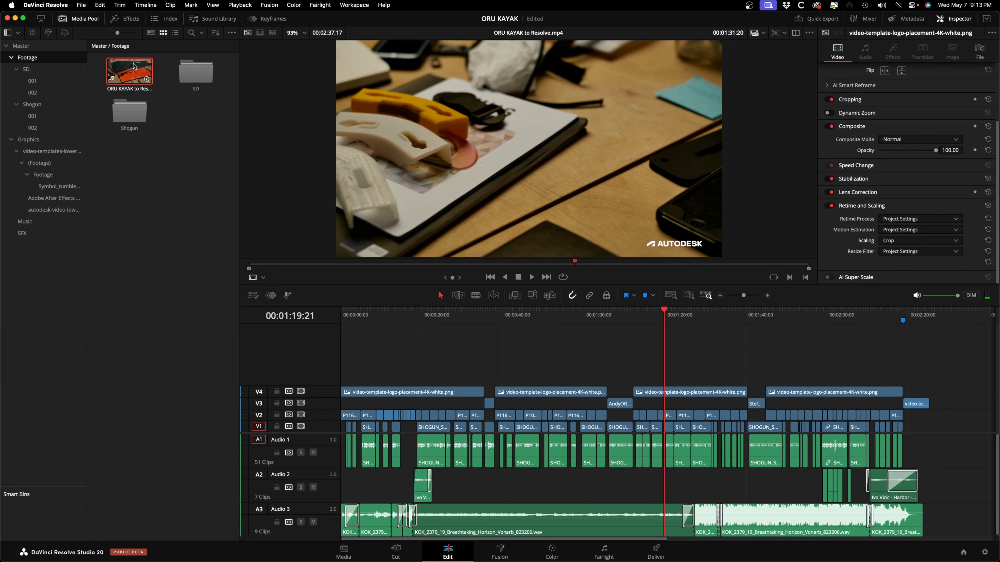
pyautogui.moveTo(134, 66); pyautogui.dragTo(377, 376)
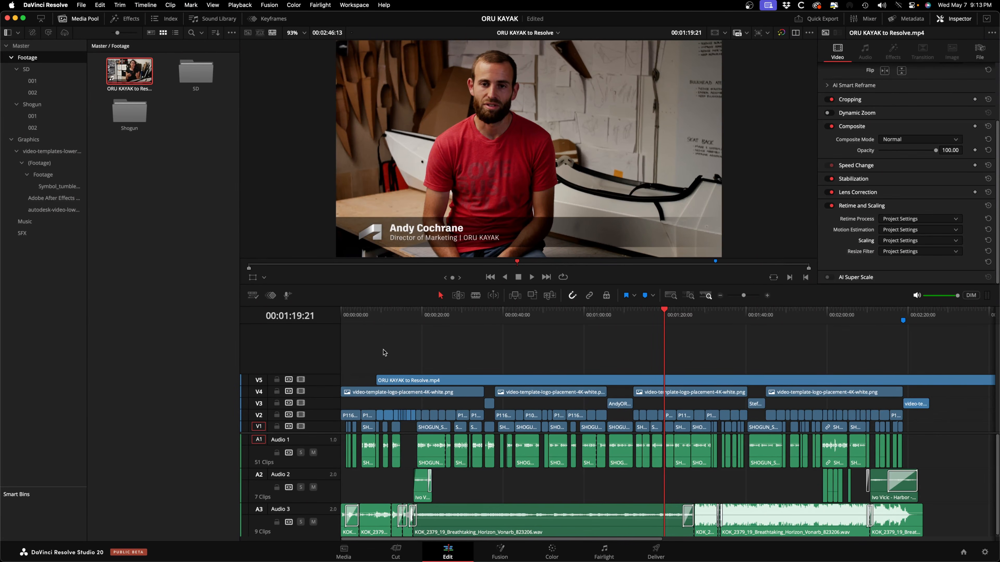
pyautogui.hotkey('shift', 'z')
pyautogui.moveTo(414, 385); pyautogui.dragTo(325, 382)
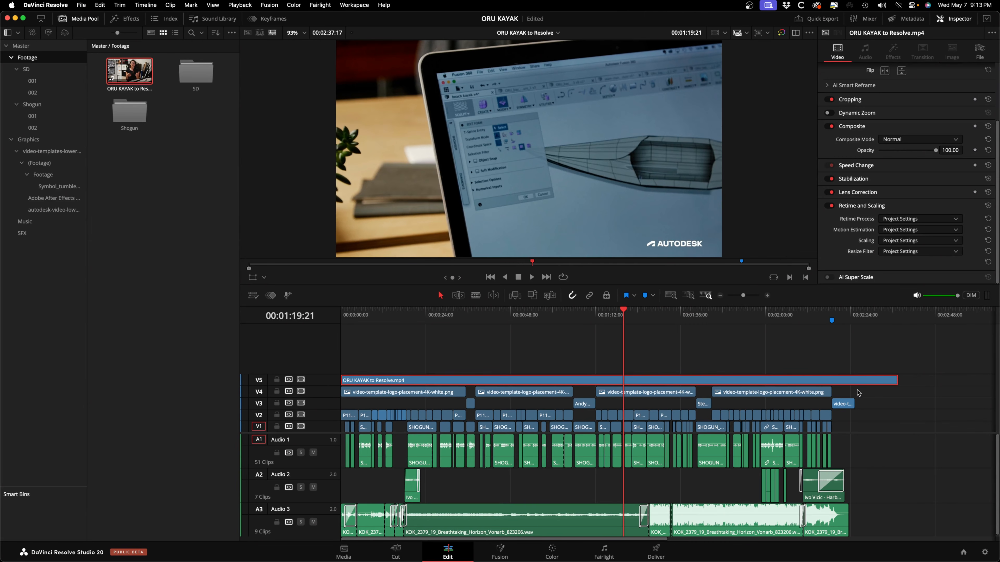
pyautogui.press('super+s')
# Set the Composite Mode of the reference clip on V5 to Difference.
pyautogui.moveTo(880, 318); pyautogui.dragTo(553, 340)
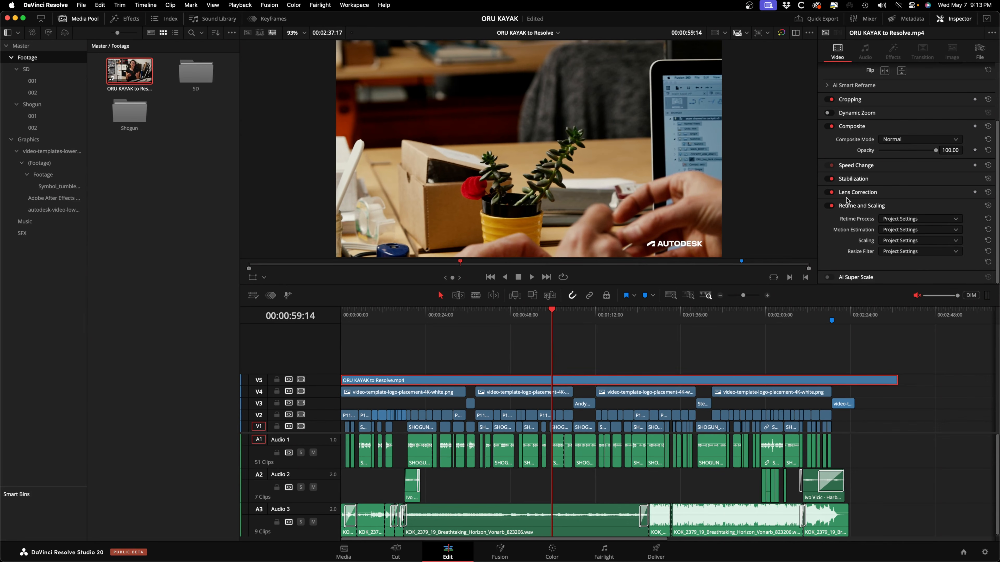
pyautogui.click(850, 206)
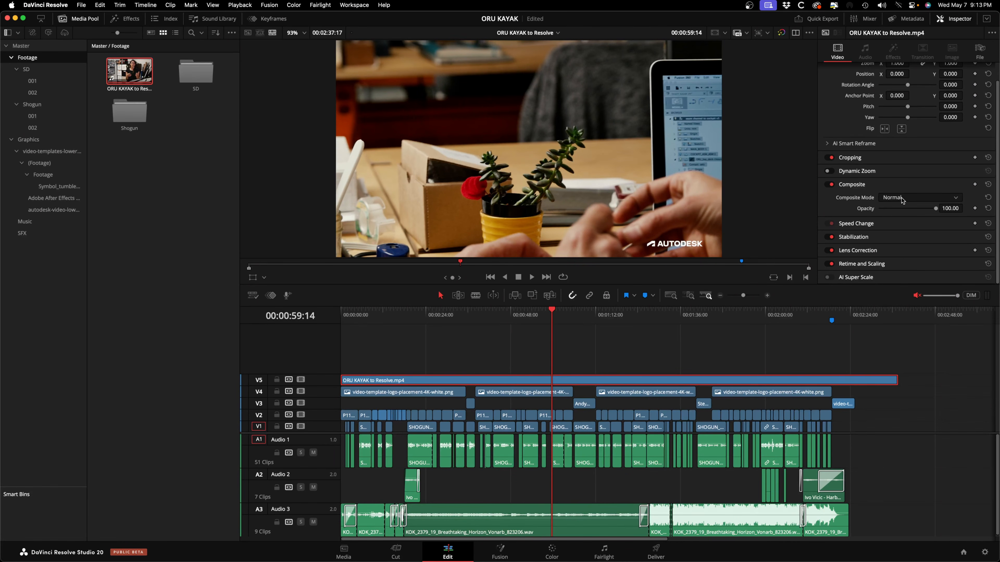
pyautogui.click(901, 198)
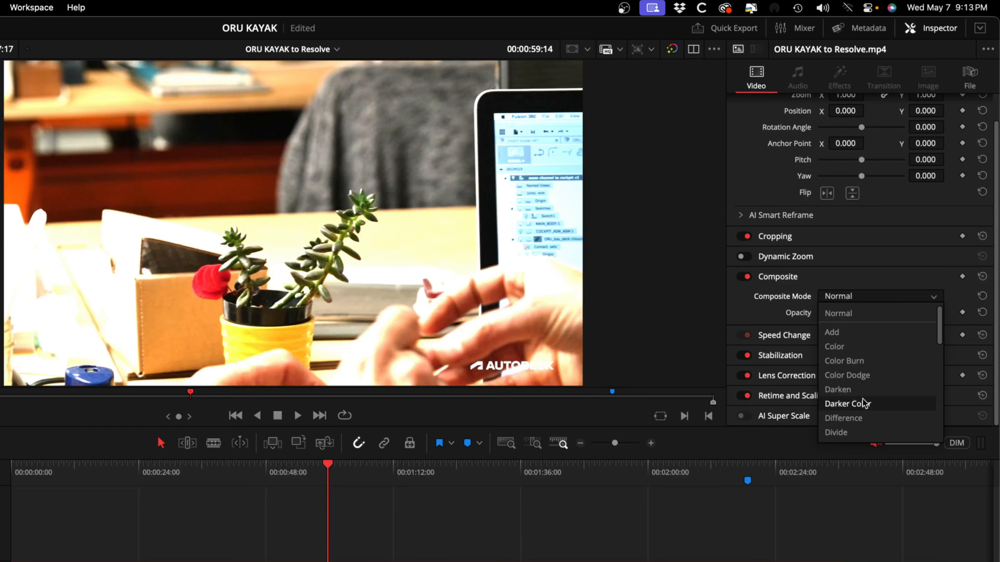
pyautogui.click(864, 417)
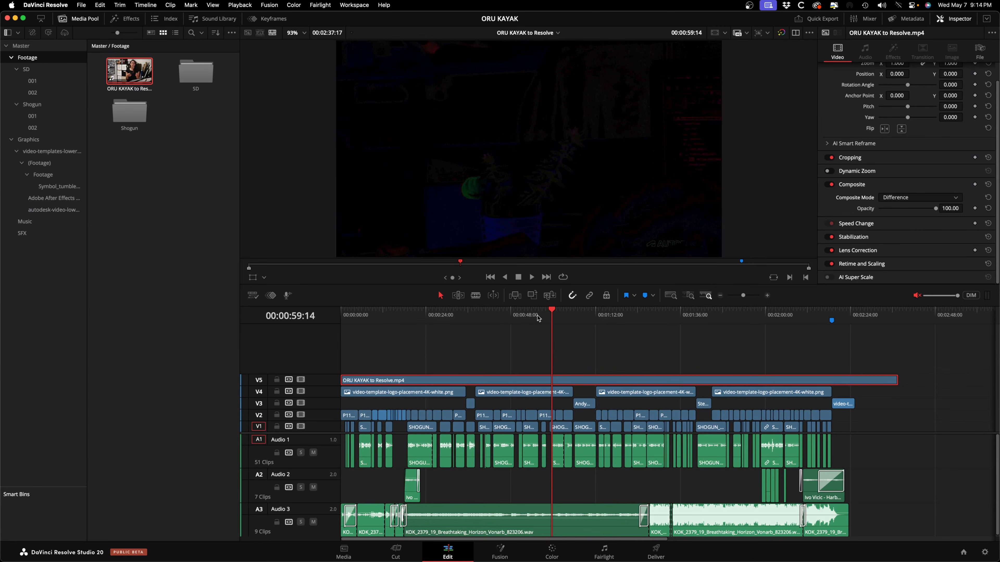
# Check the difference overlay at several points along the timeline and delete the reference clip from V5.
pyautogui.click(493, 315)
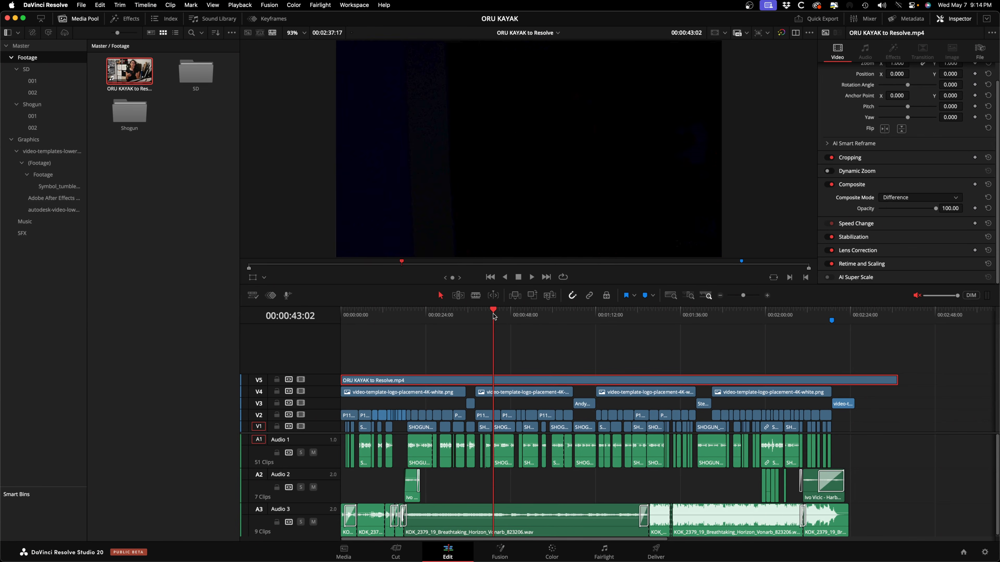
pyautogui.click(441, 314)
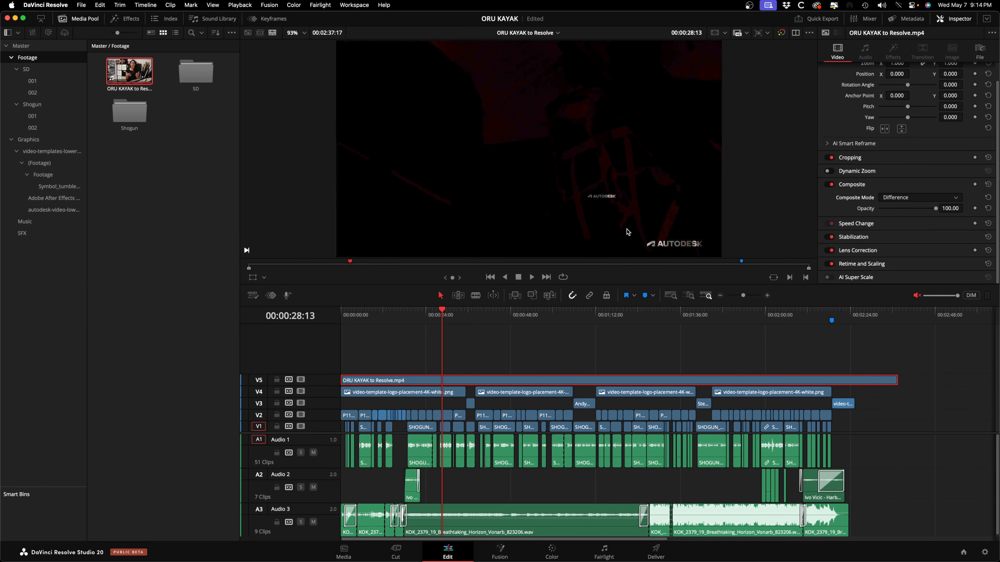
pyautogui.click(486, 315)
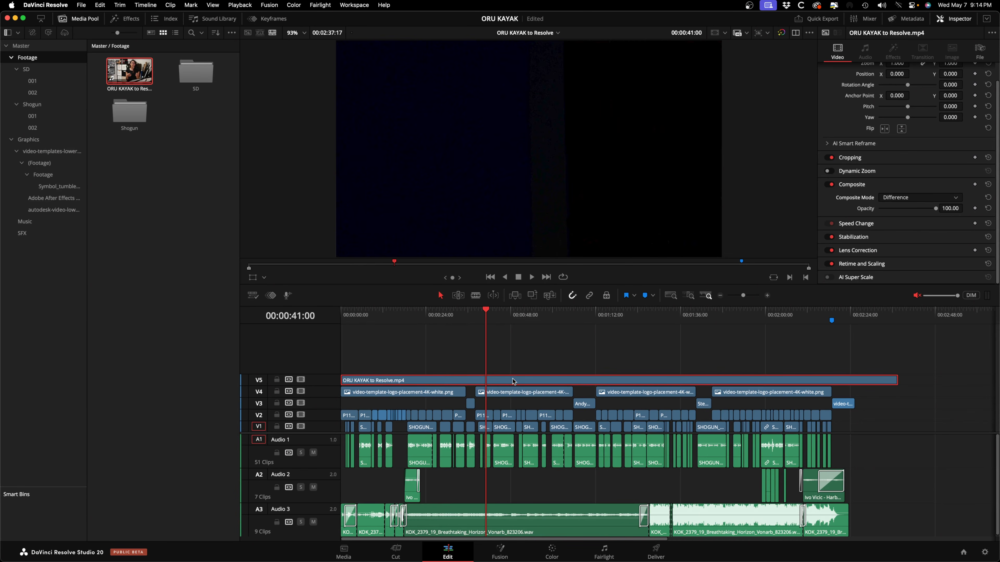
pyautogui.press('Delete')
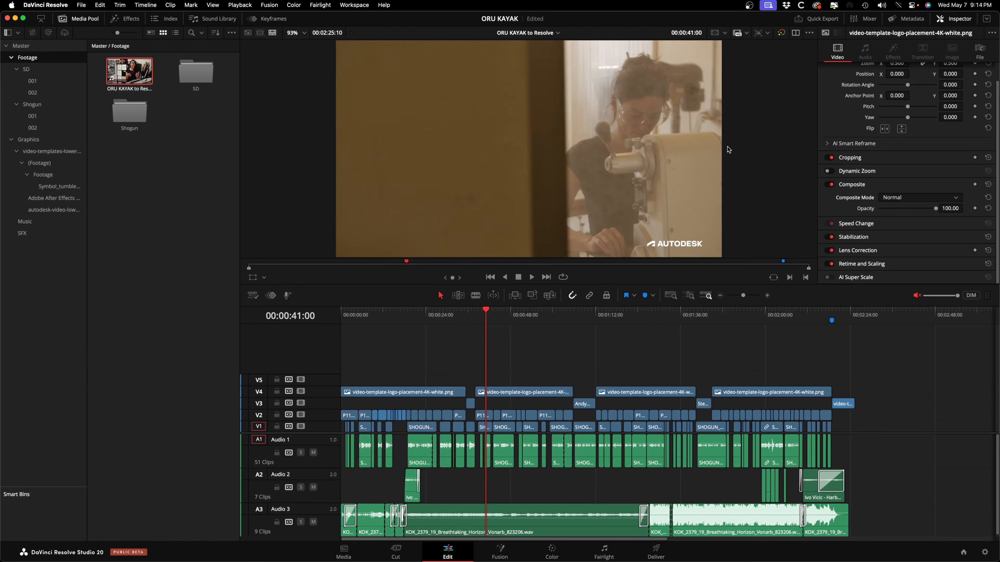
# Show the dual viewers, load ORU KAYAK to Resolve.mp4 as the source, and move both playheads to 00:00:00:00.
pyautogui.click(795, 33)
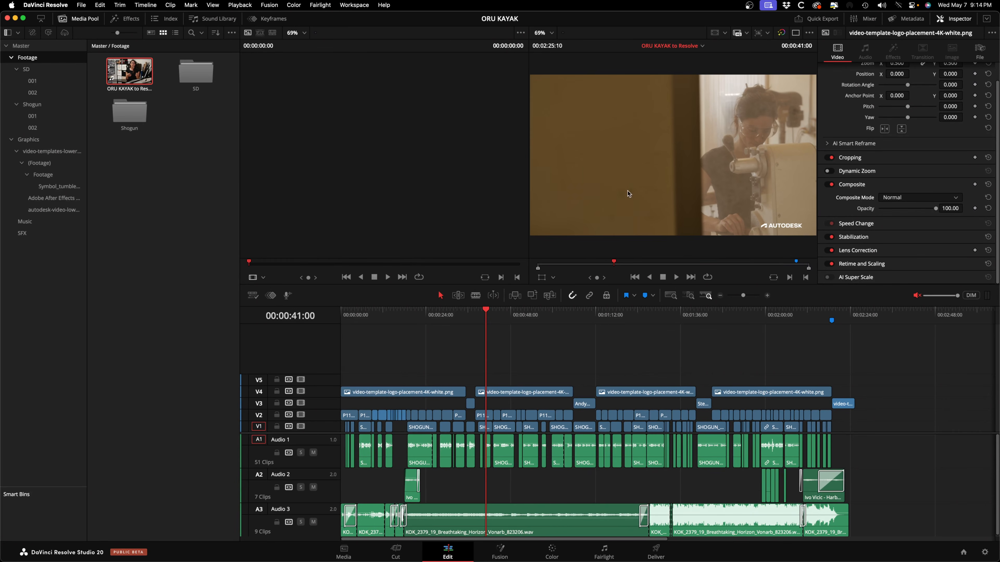
pyautogui.doubleClick(104, 89)
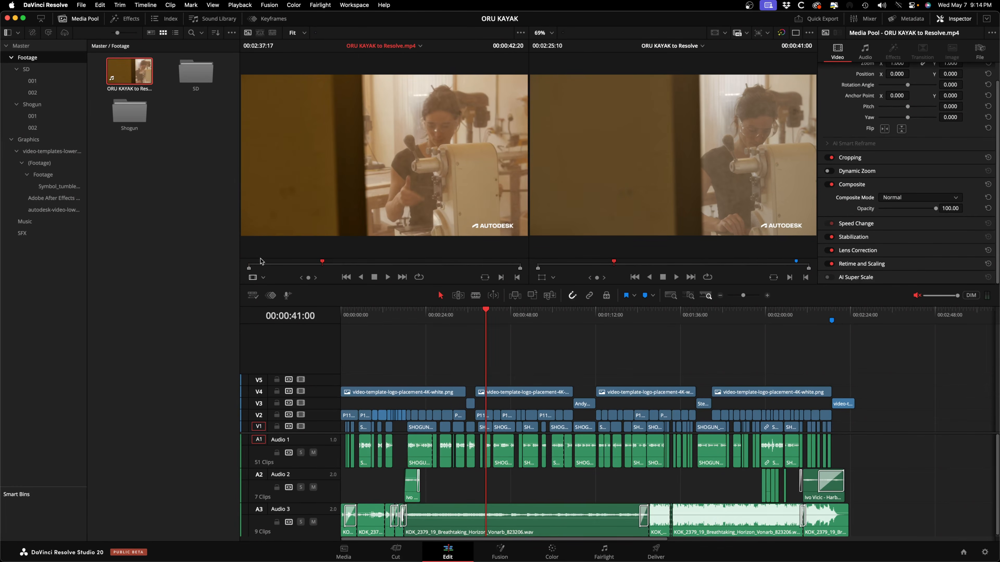
pyautogui.moveTo(260, 268); pyautogui.dragTo(222, 264)
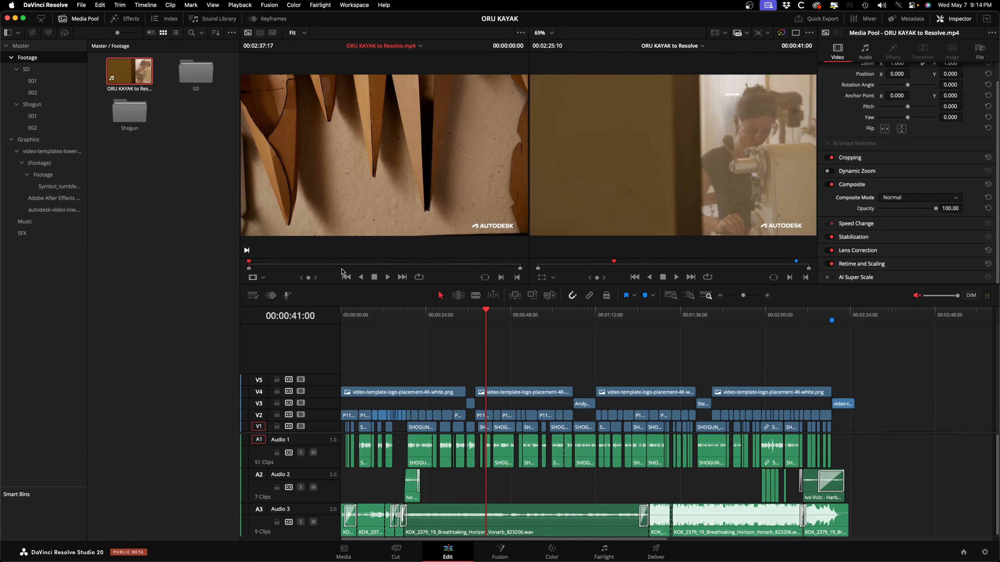
pyautogui.moveTo(564, 265); pyautogui.dragTo(498, 267)
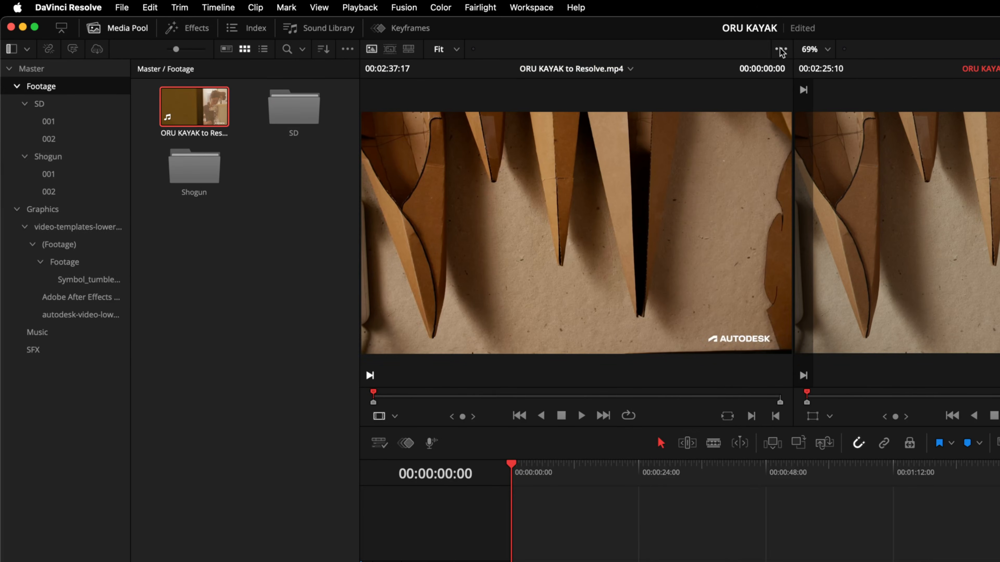
# Gang the source and timeline viewers and play both from the start to compare the reference export with the timeline.
pyautogui.click(521, 33)
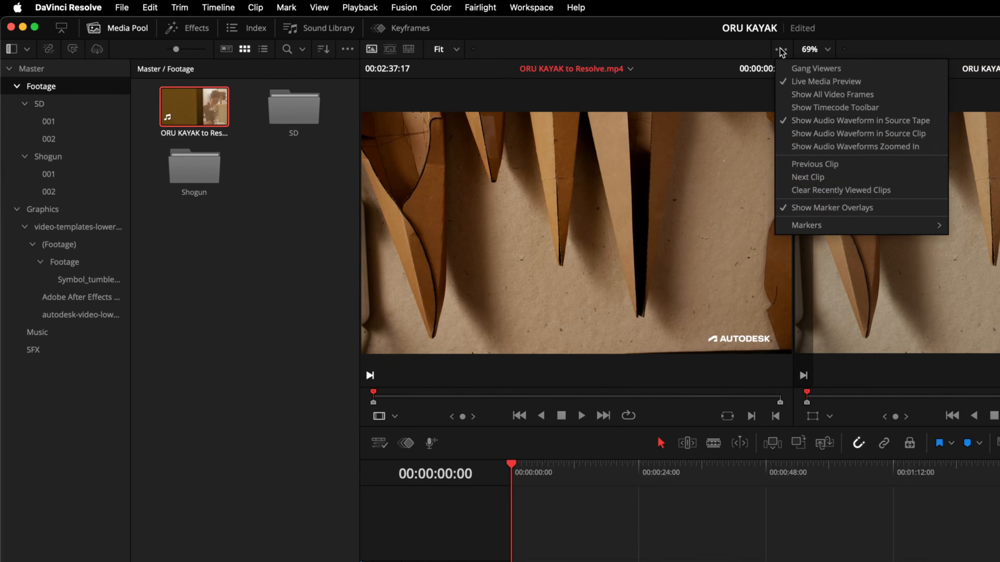
pyautogui.click(794, 70)
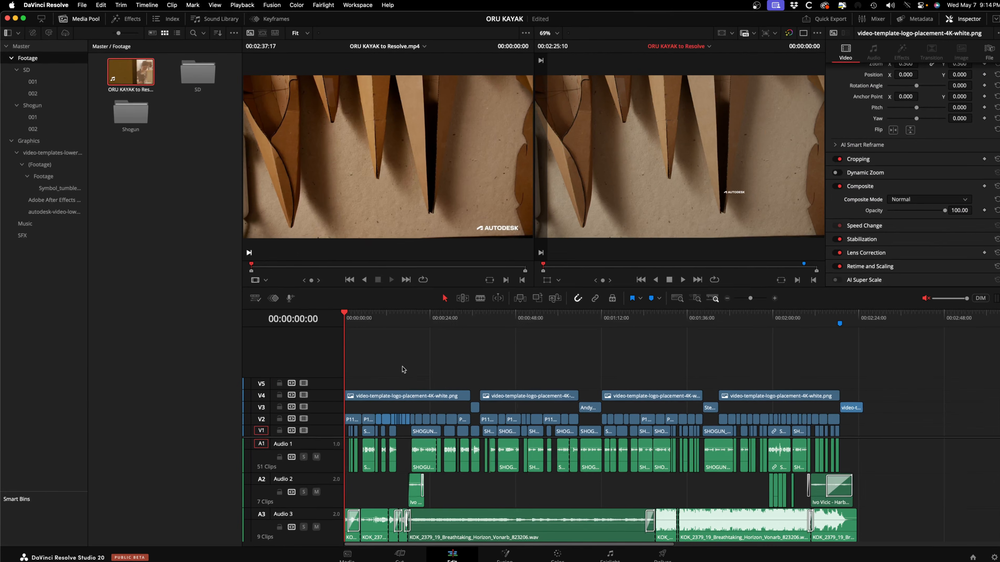
pyautogui.press('space')
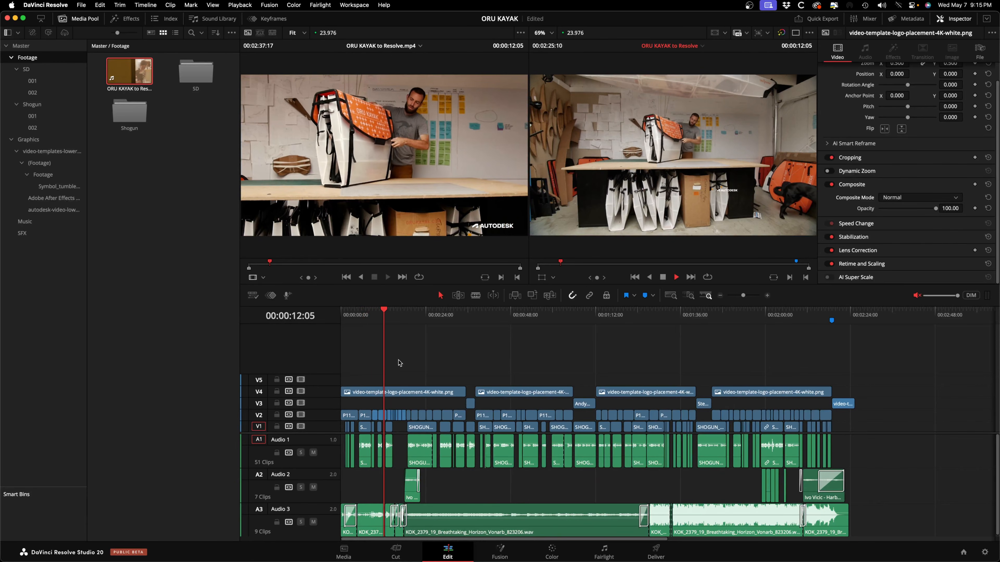
pyautogui.press('space')
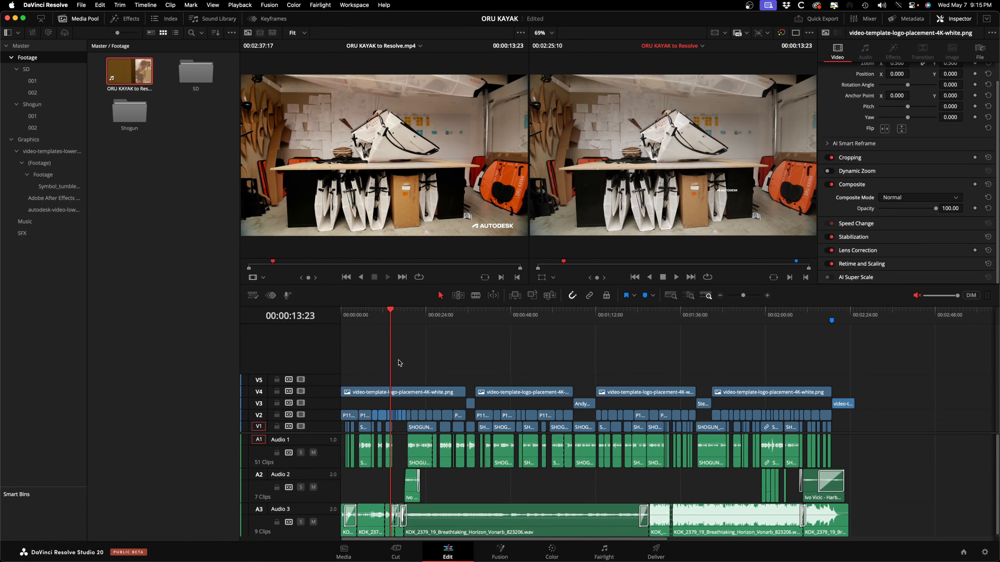
# Play the nested sequence clips on V2 between about 00:00:14:00 and 00:00:18:09, comparing them with the reference in the ganged viewers.
pyautogui.press('super+equal')
pyautogui.press('space')
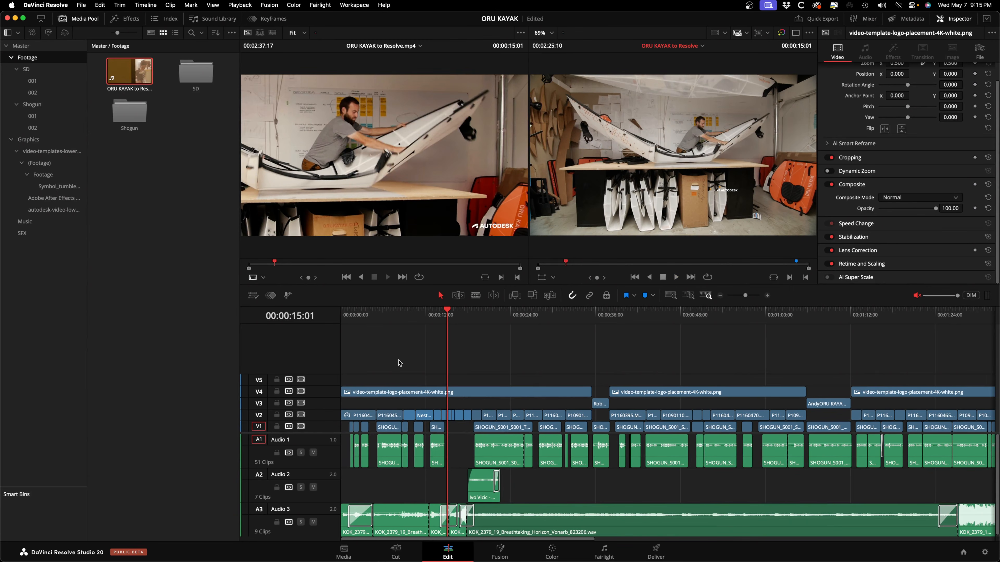
pyautogui.press('space')
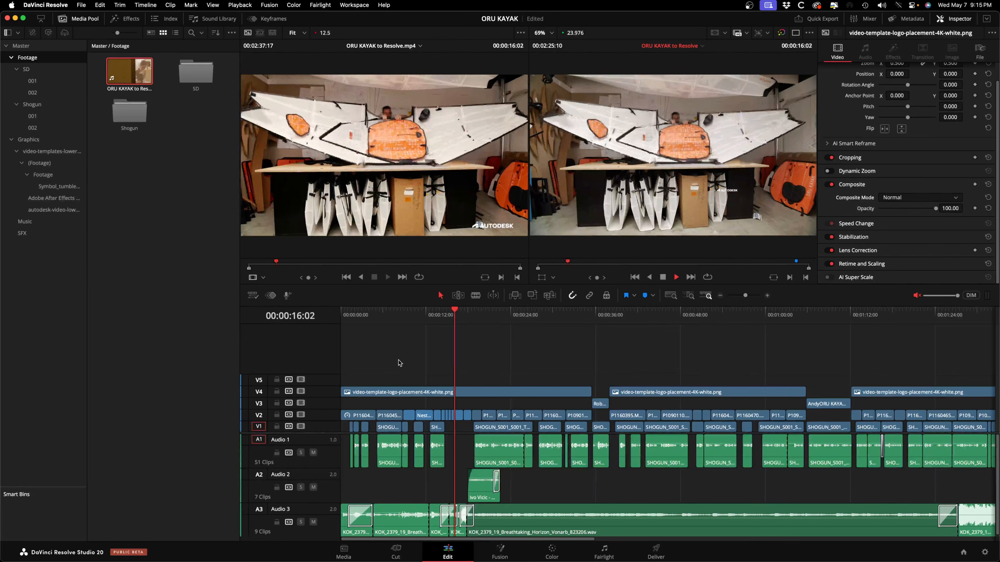
pyautogui.press('space')
pyautogui.press('super+equal')
pyautogui.press('super+equal')
pyautogui.press('super+equal')
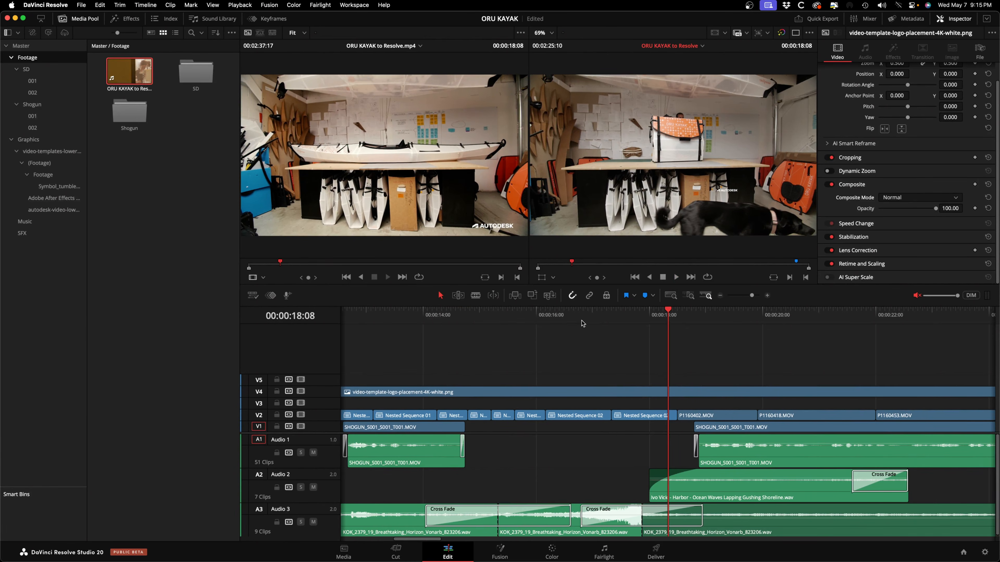
pyautogui.click(546, 317)
pyautogui.press('space')
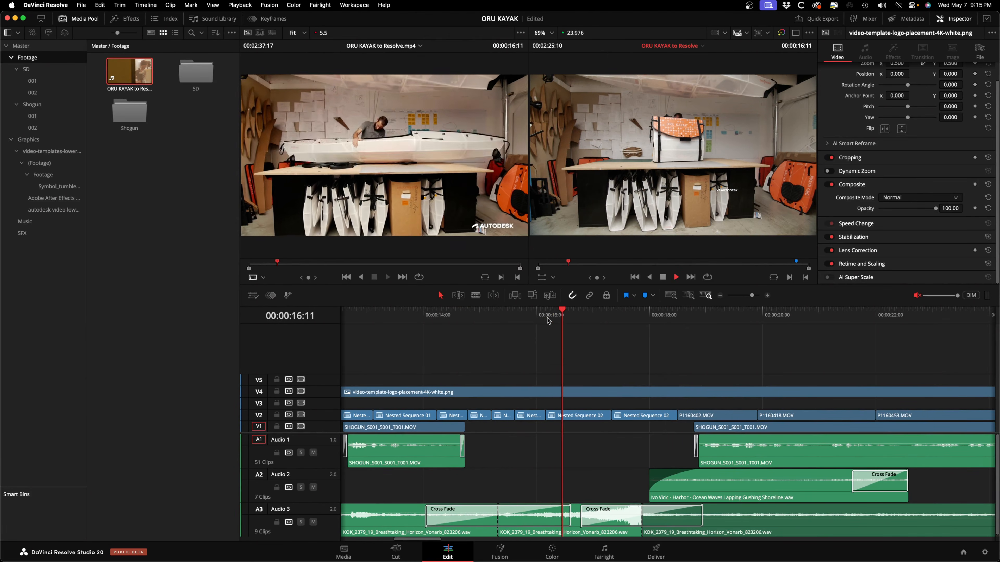
pyautogui.press('space')
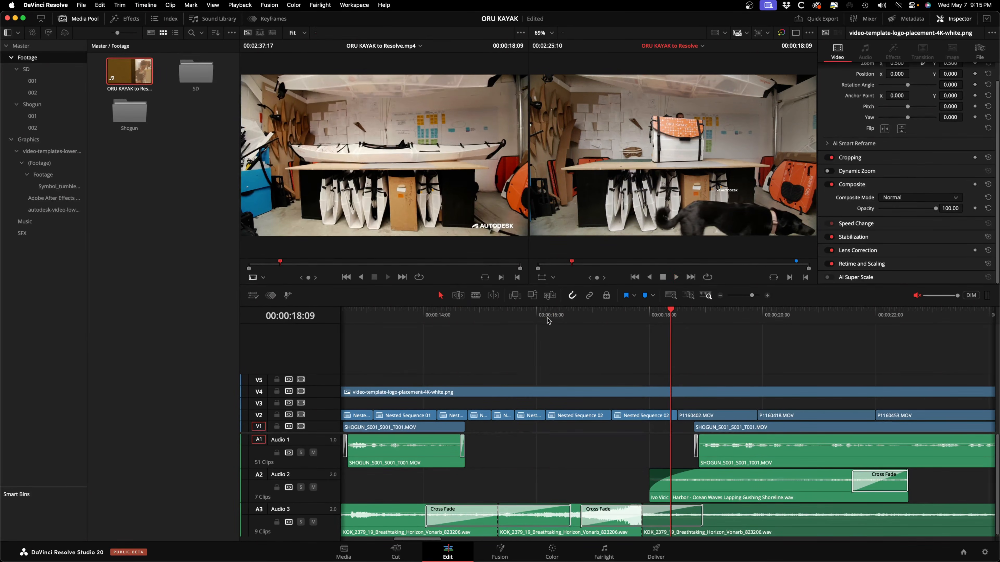